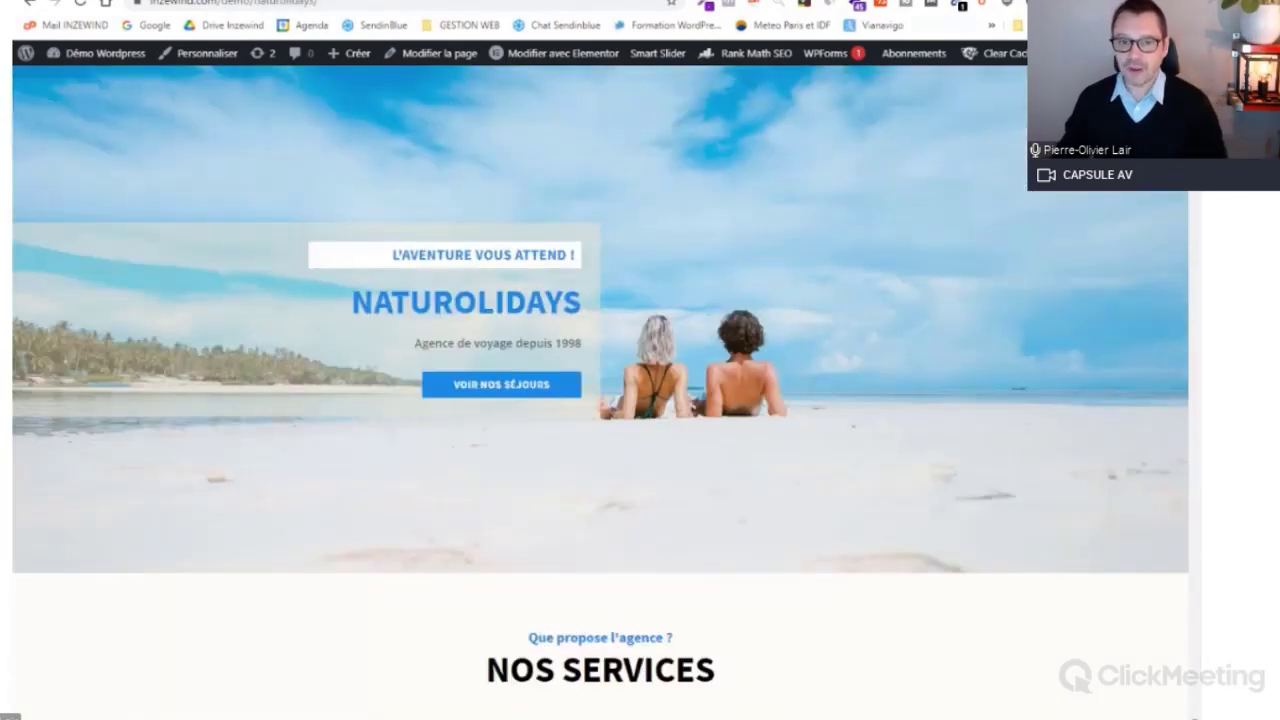
# Step: Scroll down to the Thaïlande offer and open its 1,990.00€ booking payment form
pyautogui.scroll(-3, 600, 390)
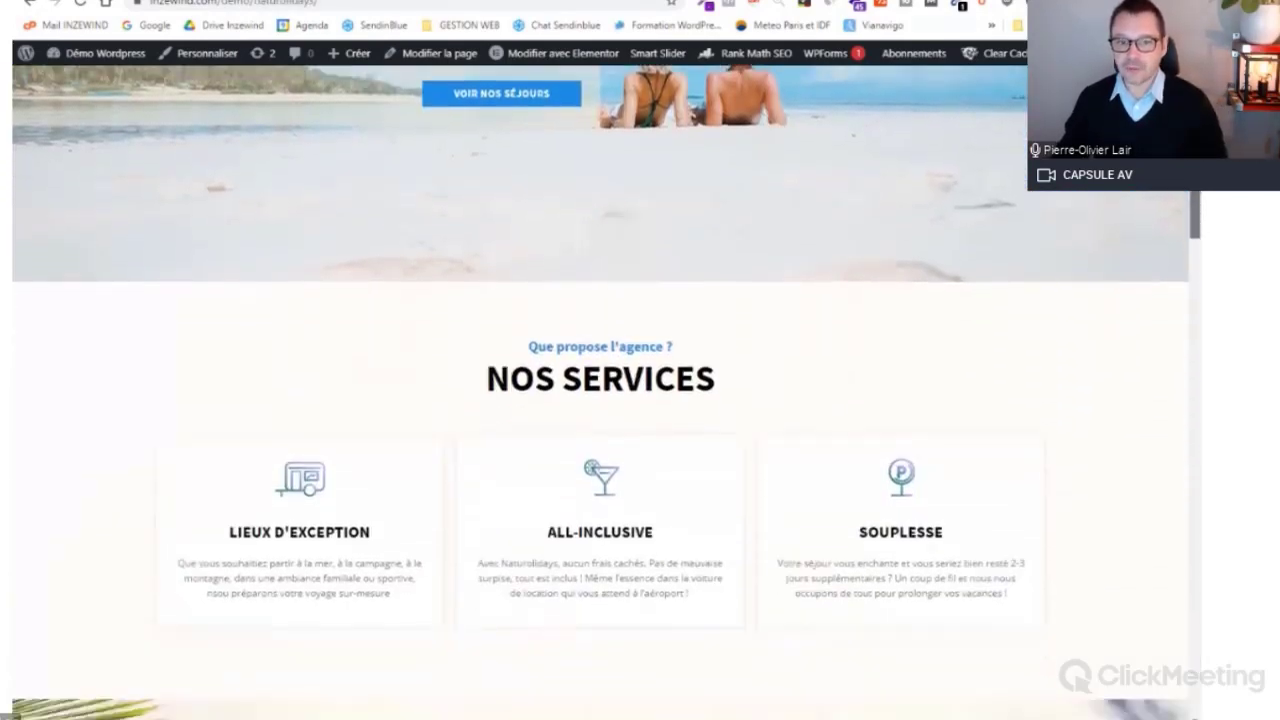
pyautogui.scroll(-2, 1197, 219)
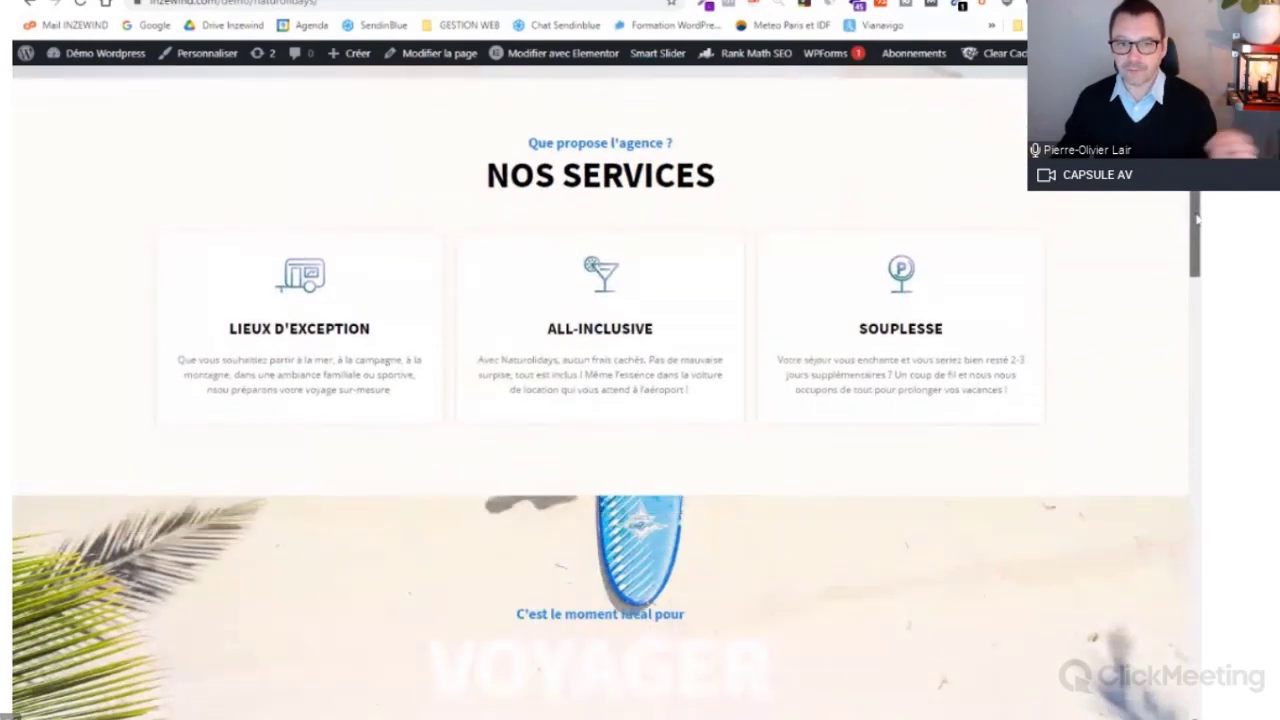
pyautogui.moveTo(1197, 219); pyautogui.dragTo(1196, 238)
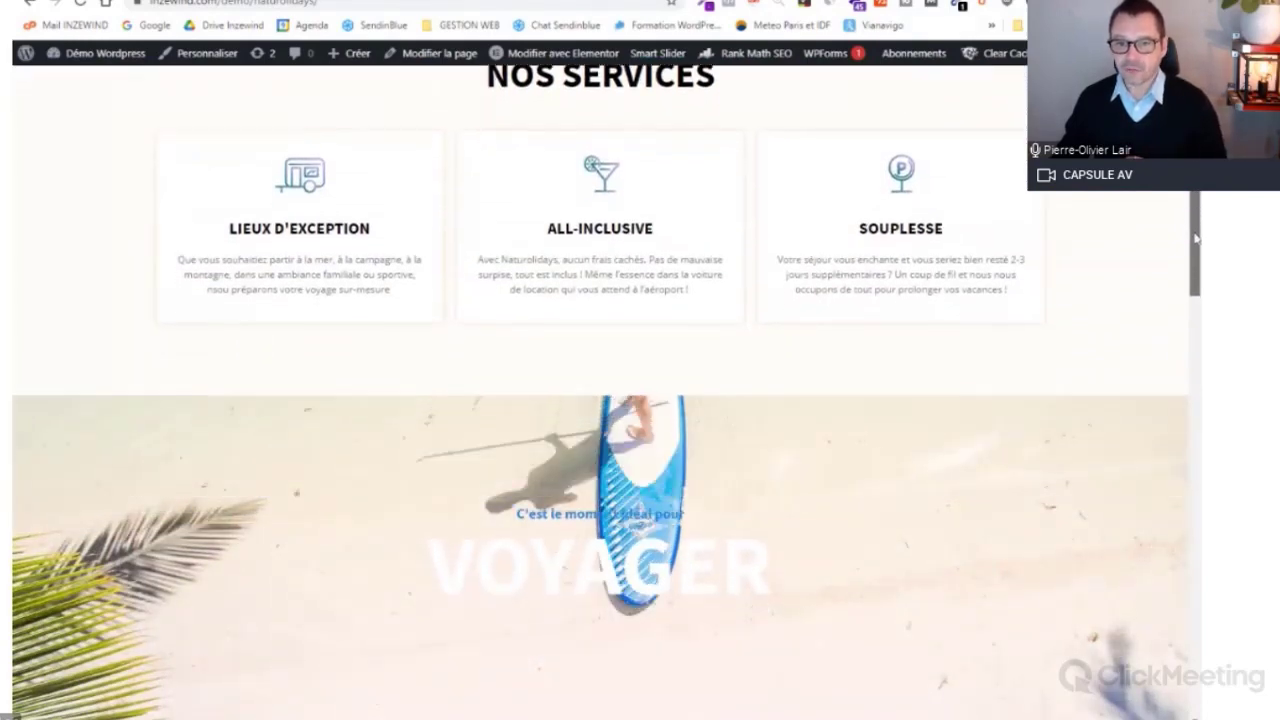
pyautogui.scroll(-5, 340, 258)
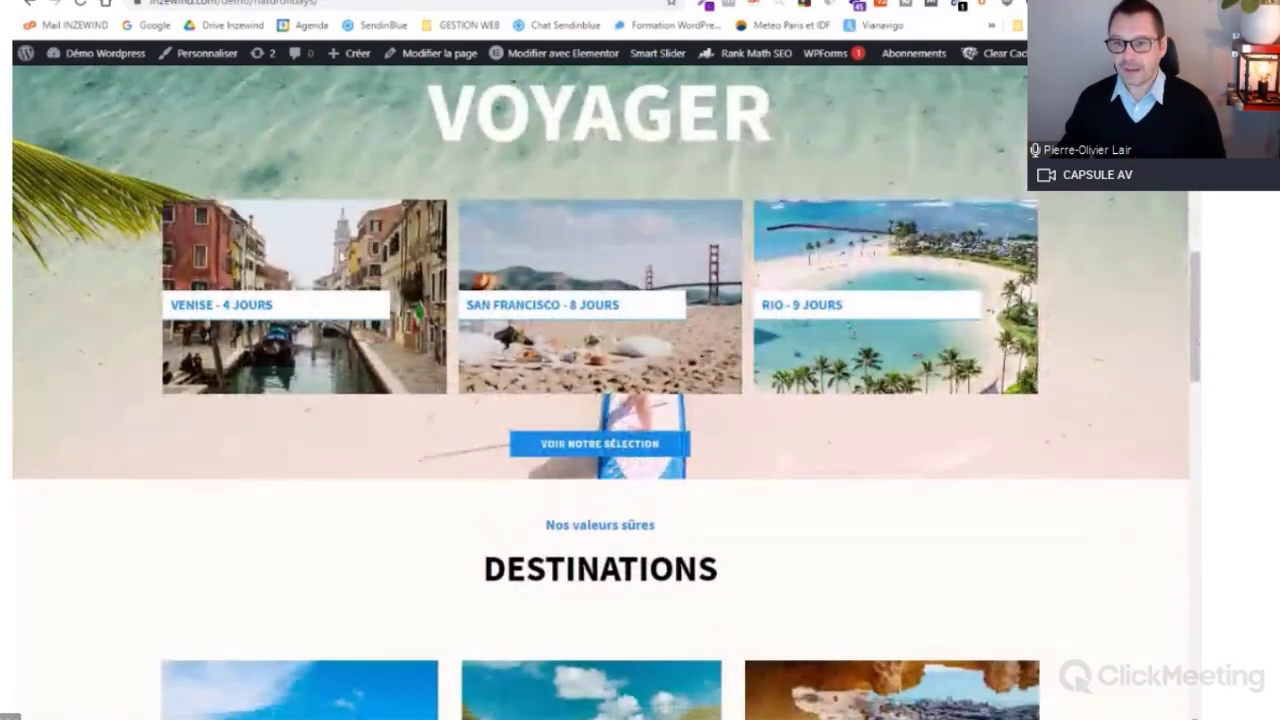
pyautogui.moveTo(1196, 284); pyautogui.dragTo(1192, 606)
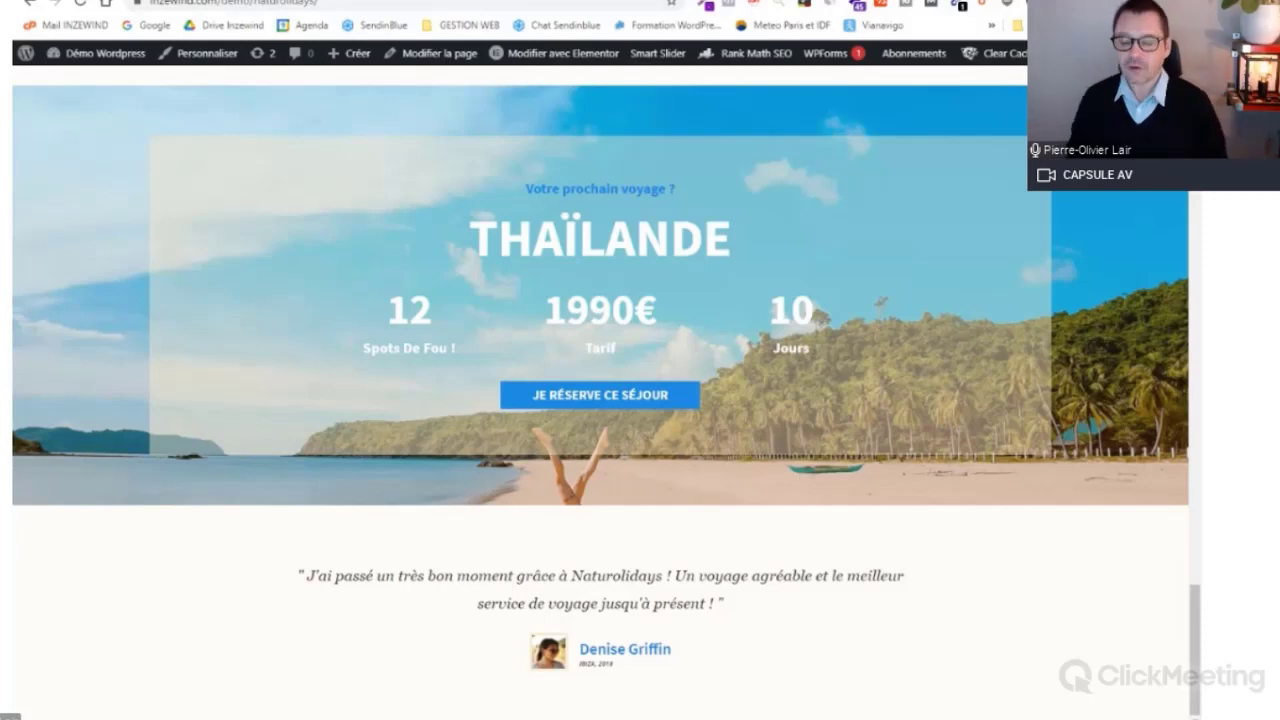
pyautogui.click(592, 390)
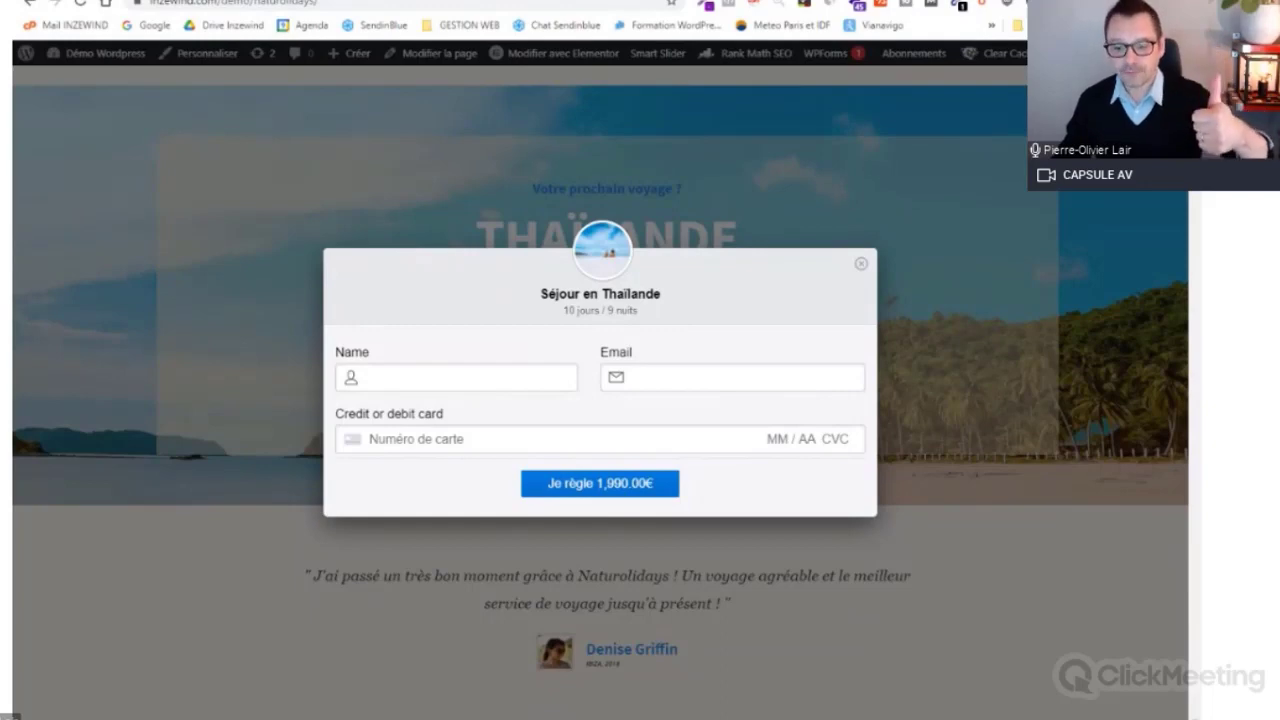
# Step: Close the Séjour en Thaïlande payment popup to return to the offer section
pyautogui.click(861, 263)
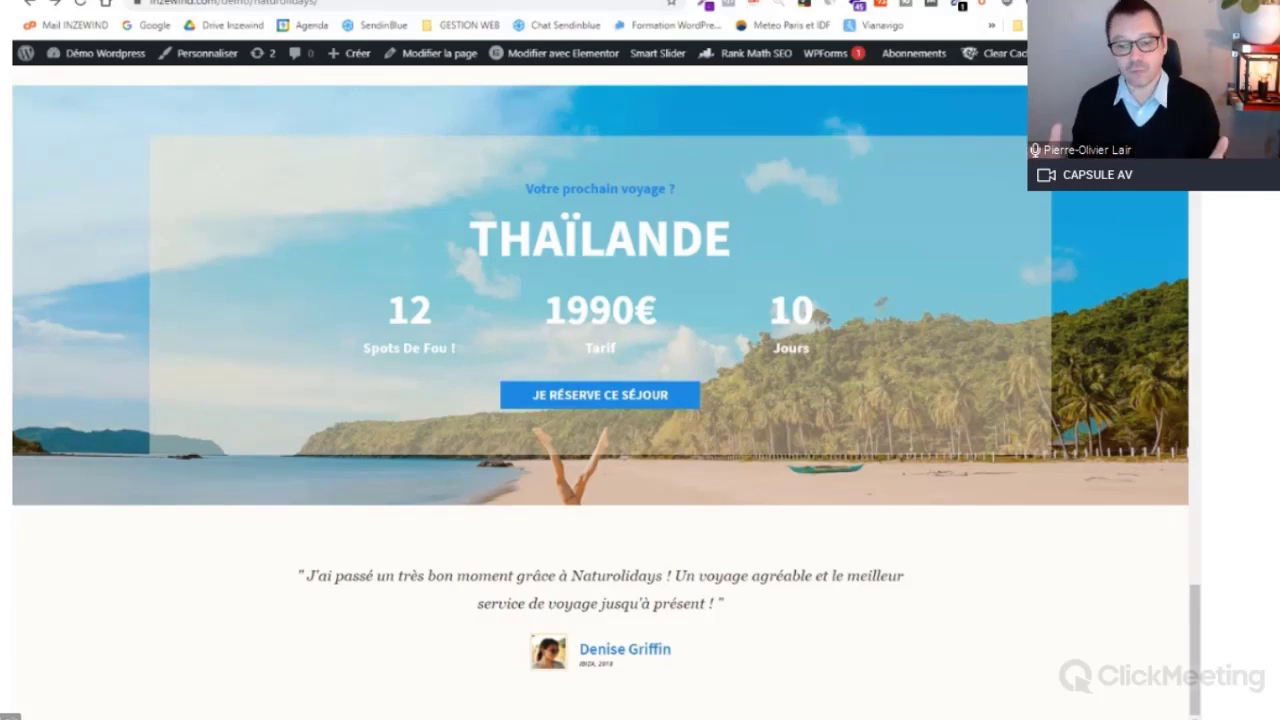
# Step: Switch to the Partial.ly merchant dashboard showing payment plans, payments and customers
pyautogui.click(266, 1)
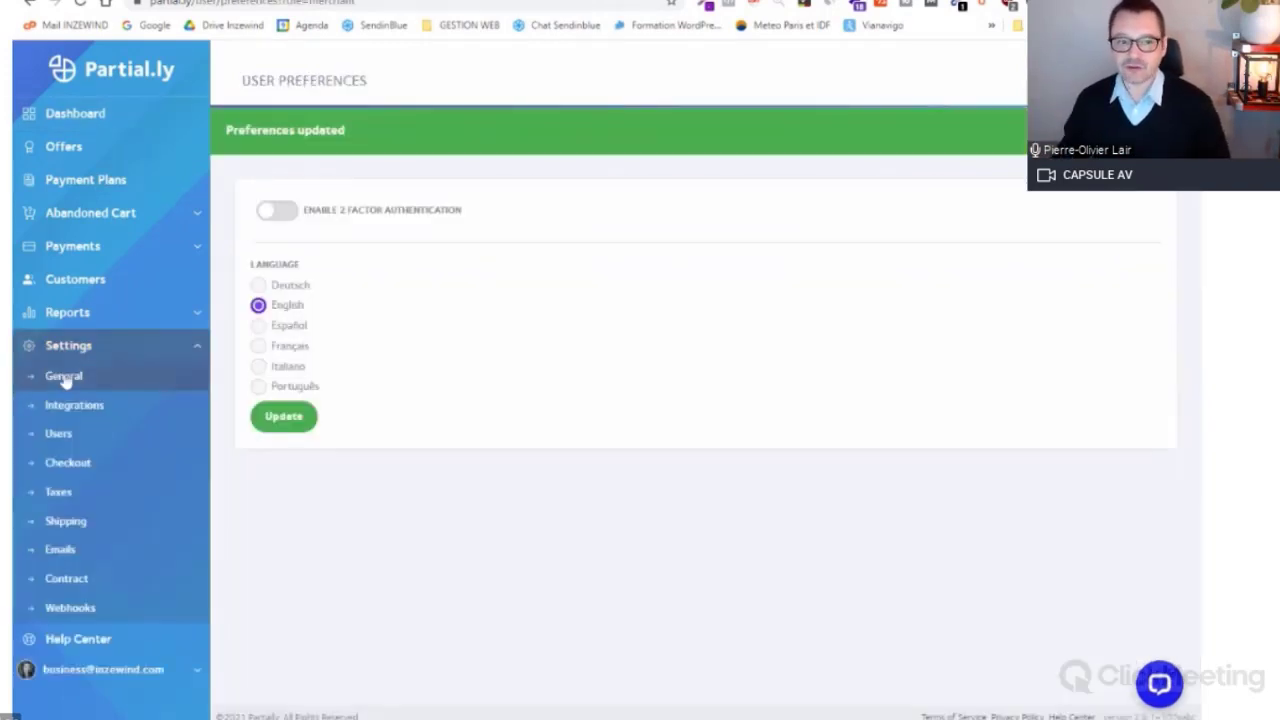
# Step: Look over the General account settings, then move to the Offers list
pyautogui.click(63, 376)
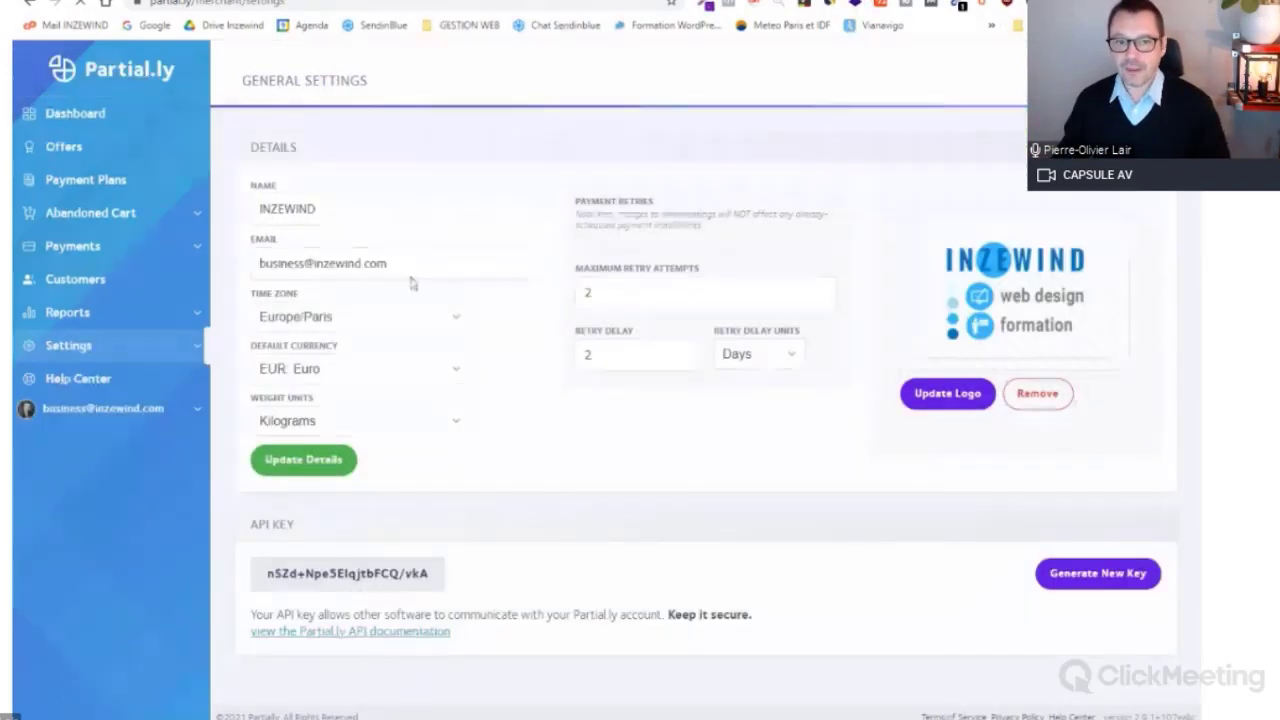
pyautogui.moveTo(222, 165); pyautogui.dragTo(293, 485)
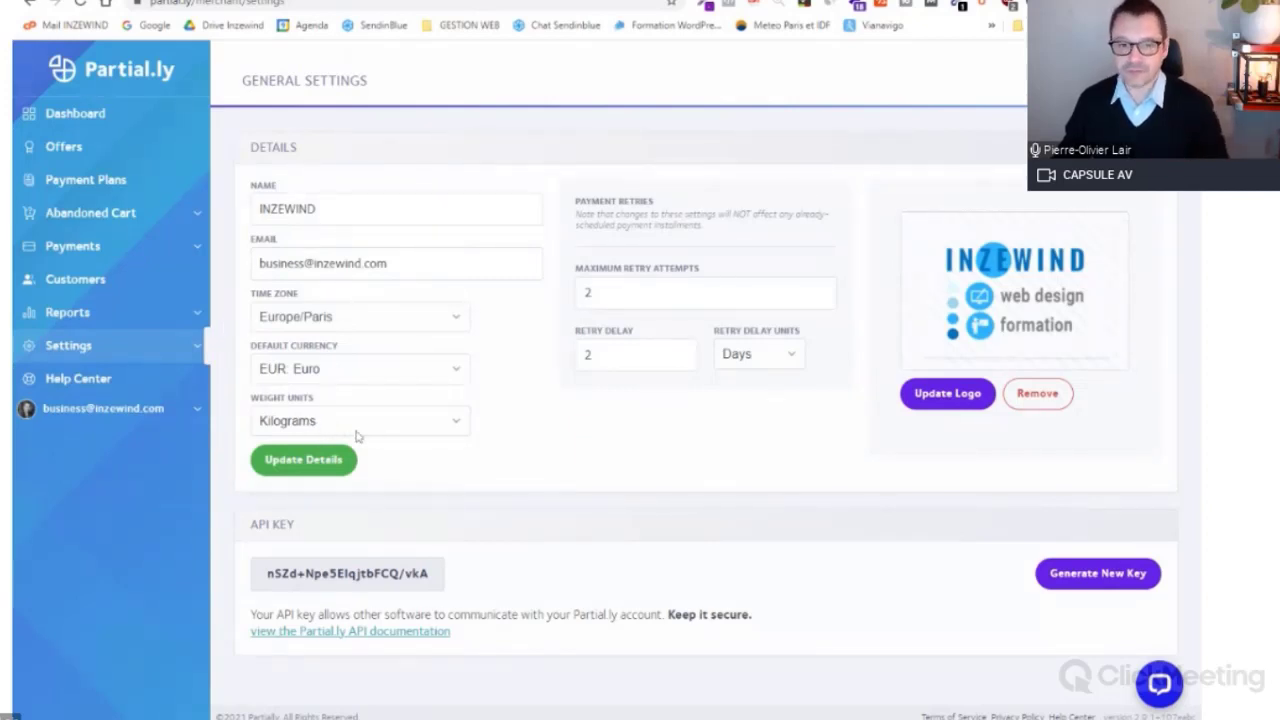
pyautogui.moveTo(995, 308)
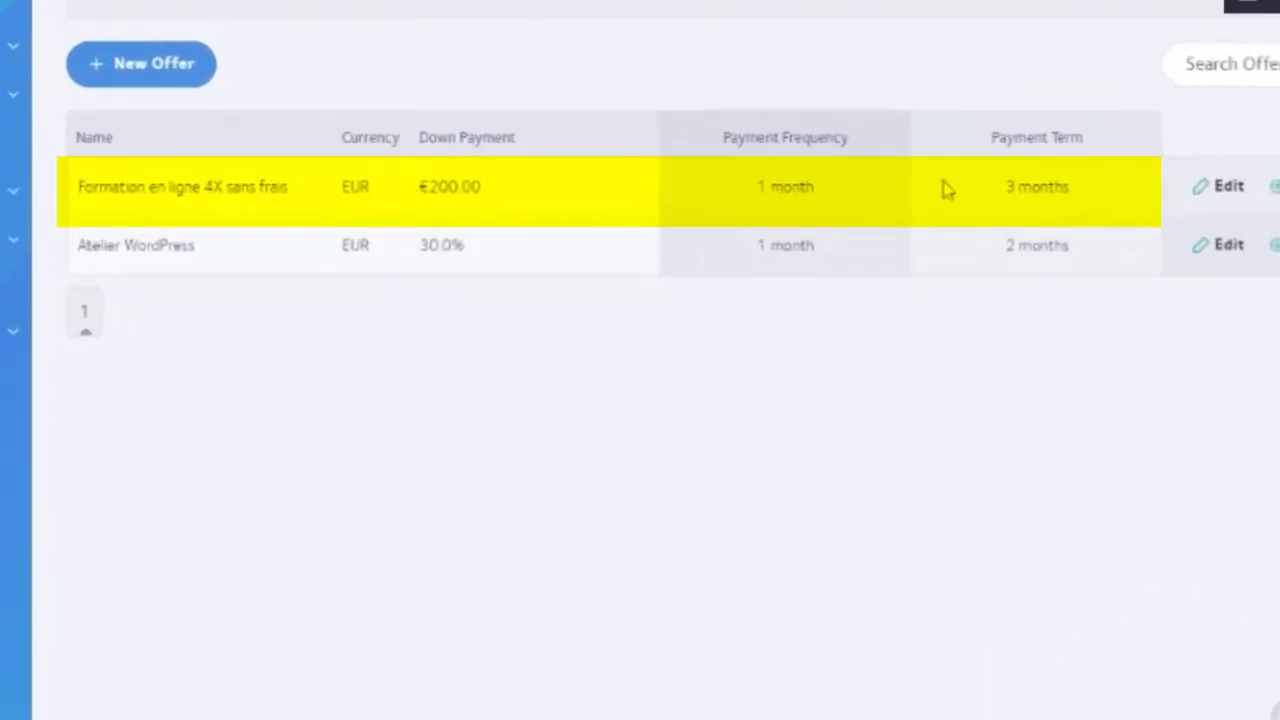
# Step: Open 'Formation en ligne 4X sans frais' and review its €200 down payment and 3-month schedule
pyautogui.click(1226, 194)
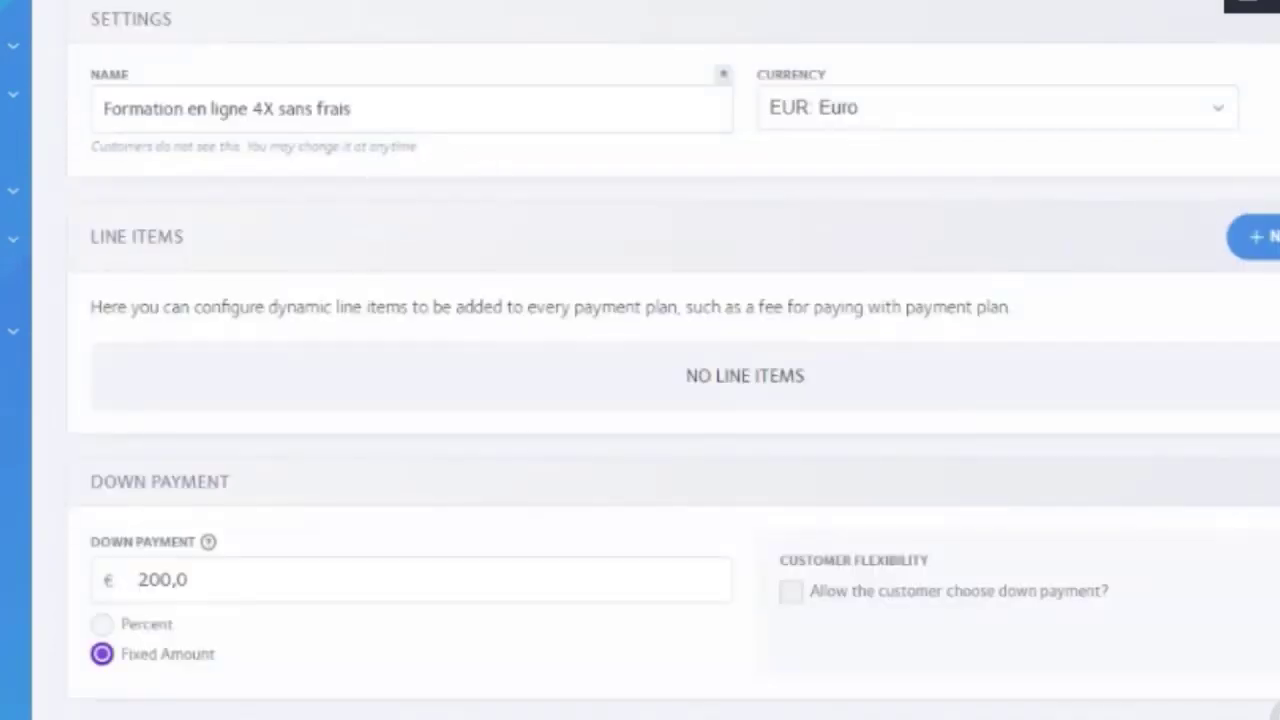
pyautogui.moveTo(352, 108); pyautogui.dragTo(103, 108)
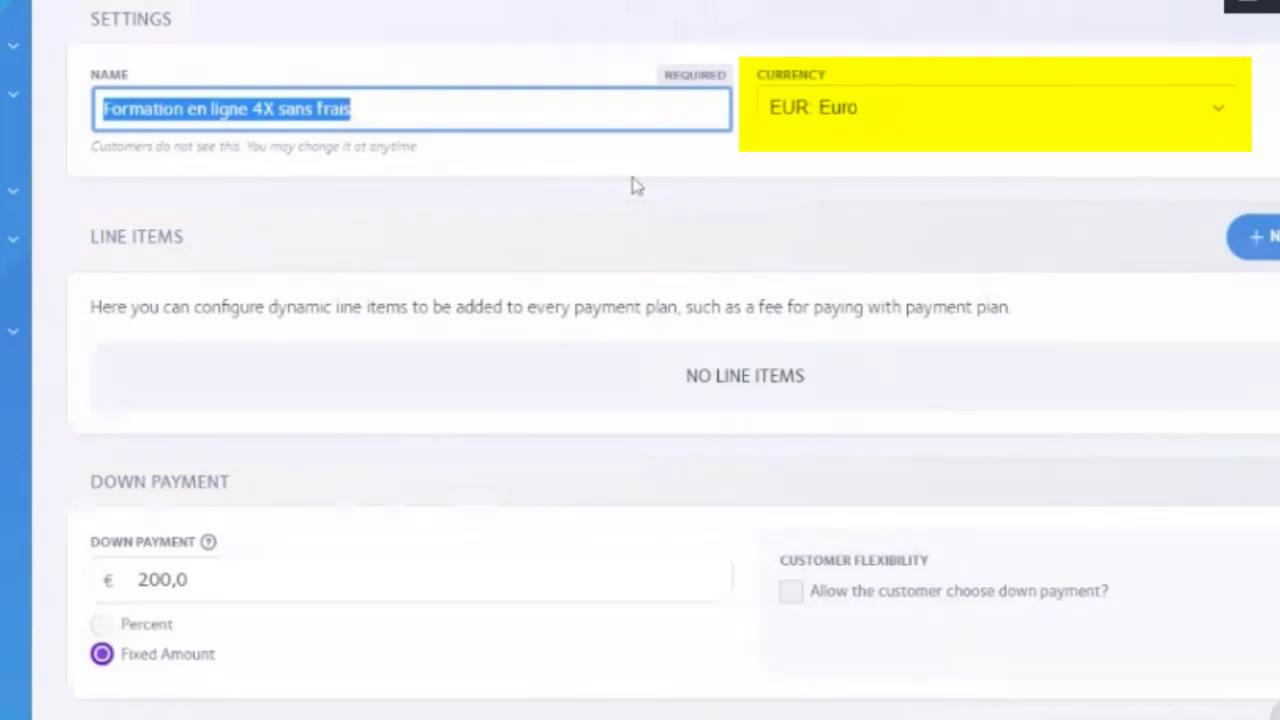
pyautogui.scroll(-3, 637, 186)
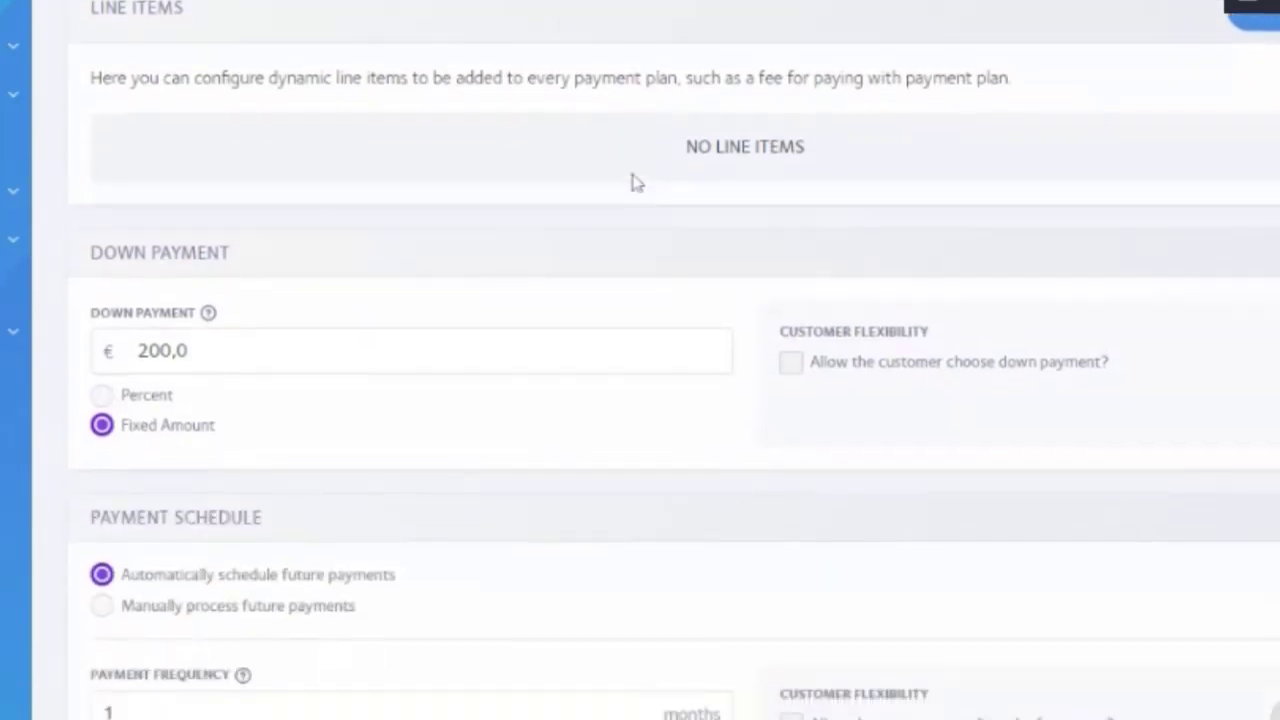
pyautogui.scroll(1, 637, 181)
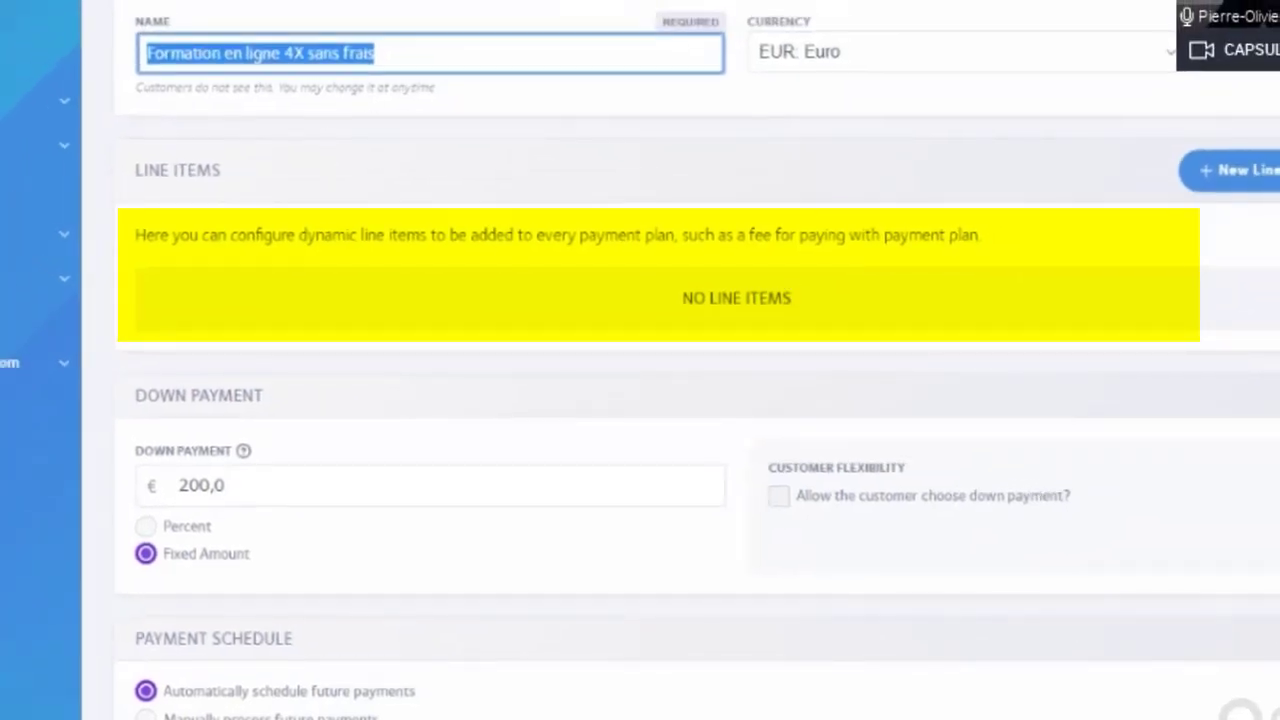
pyautogui.click(376, 53)
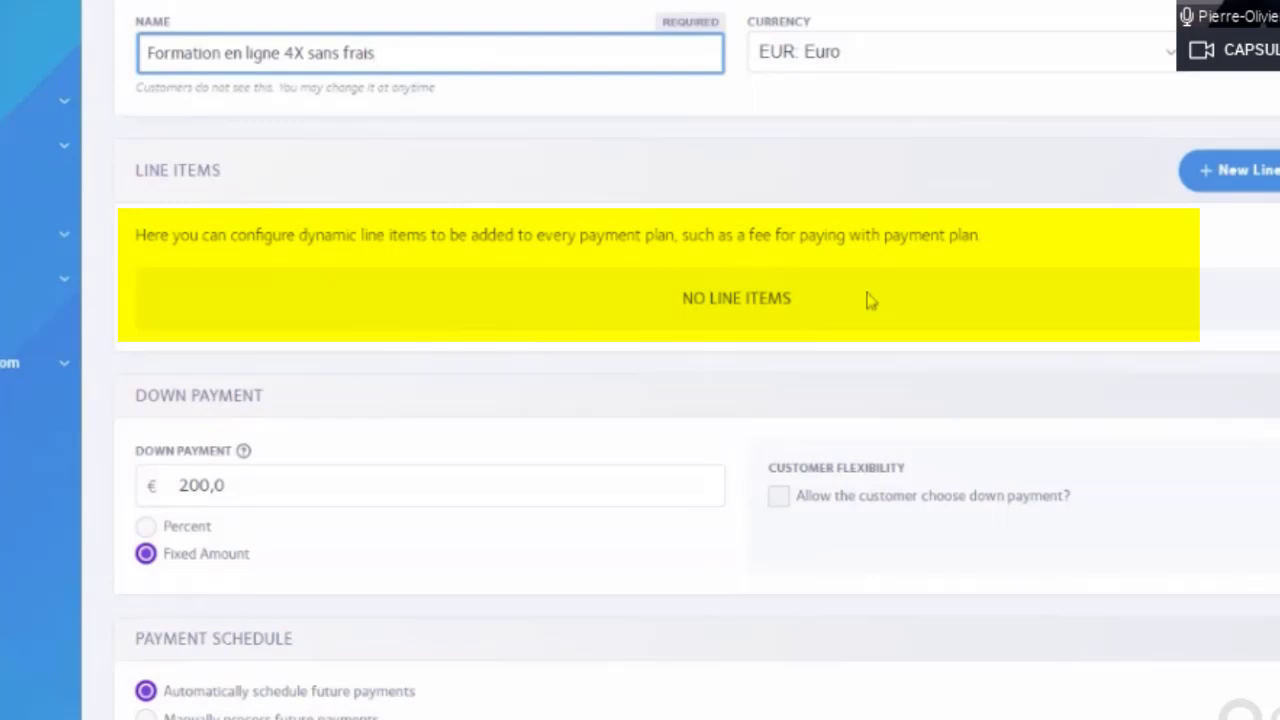
pyautogui.scroll(-3, 837, 300)
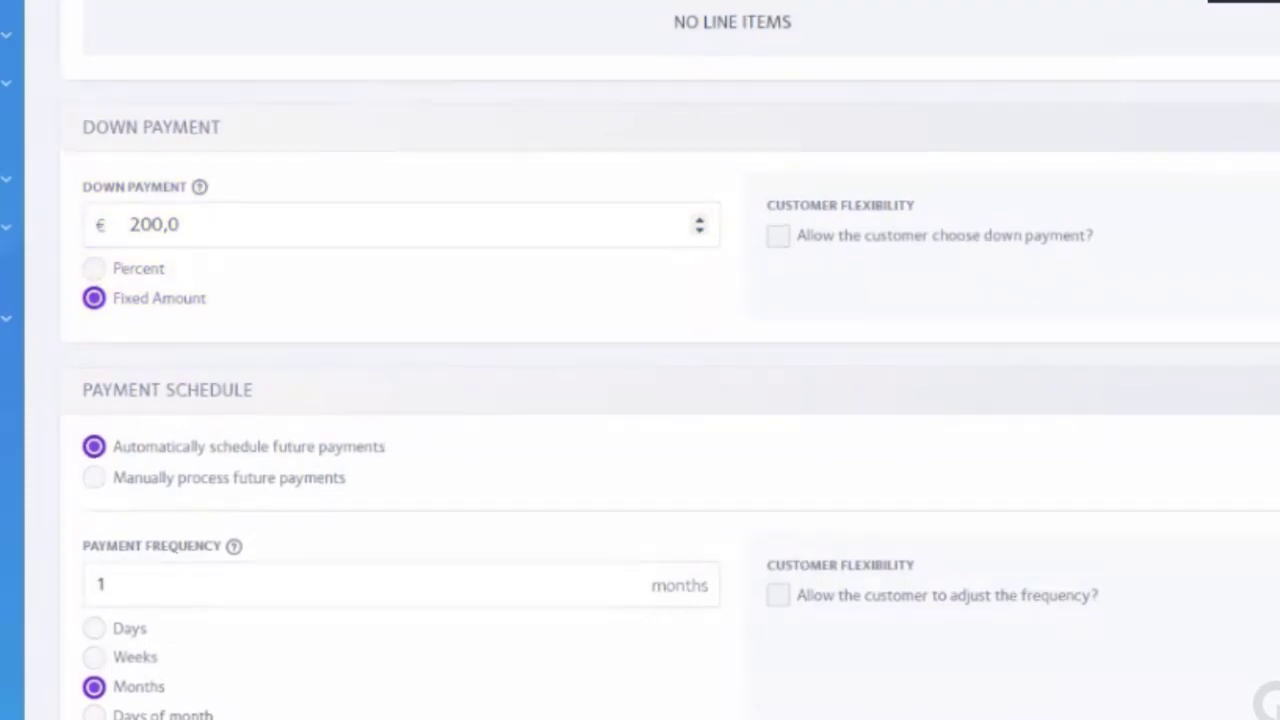
pyautogui.scroll(3, 211, 214)
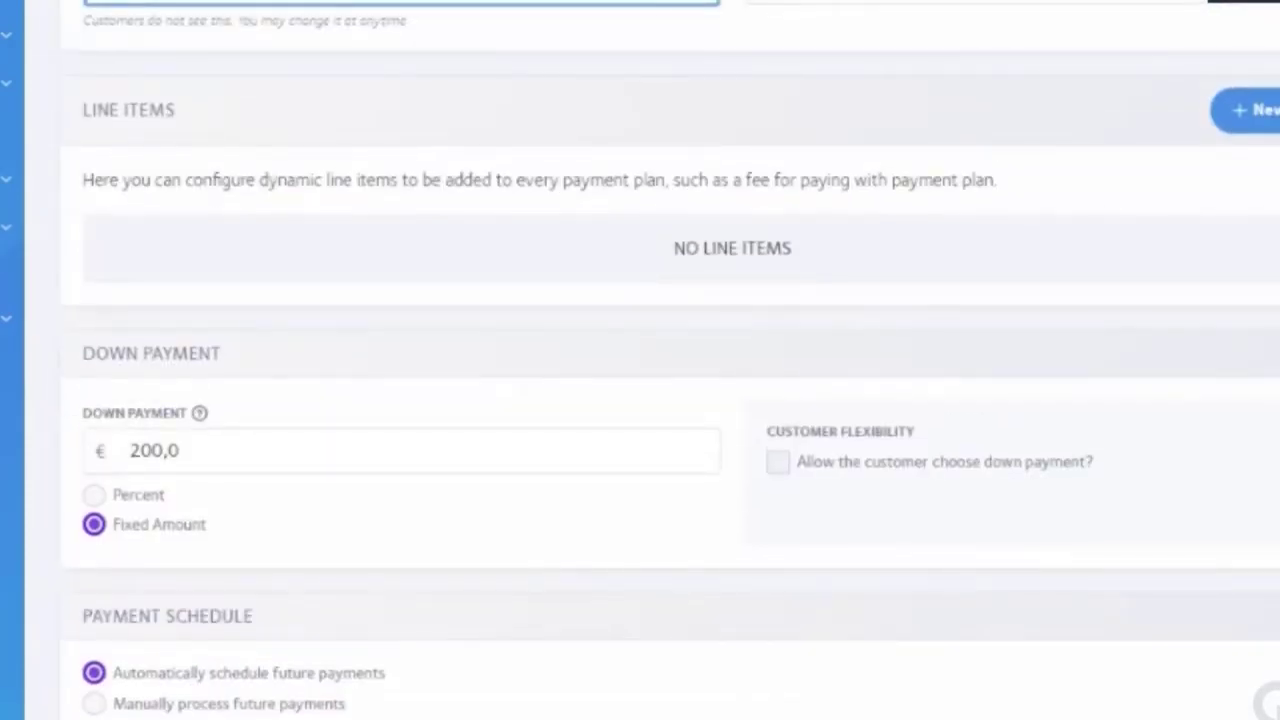
pyautogui.scroll(-3, 286, 289)
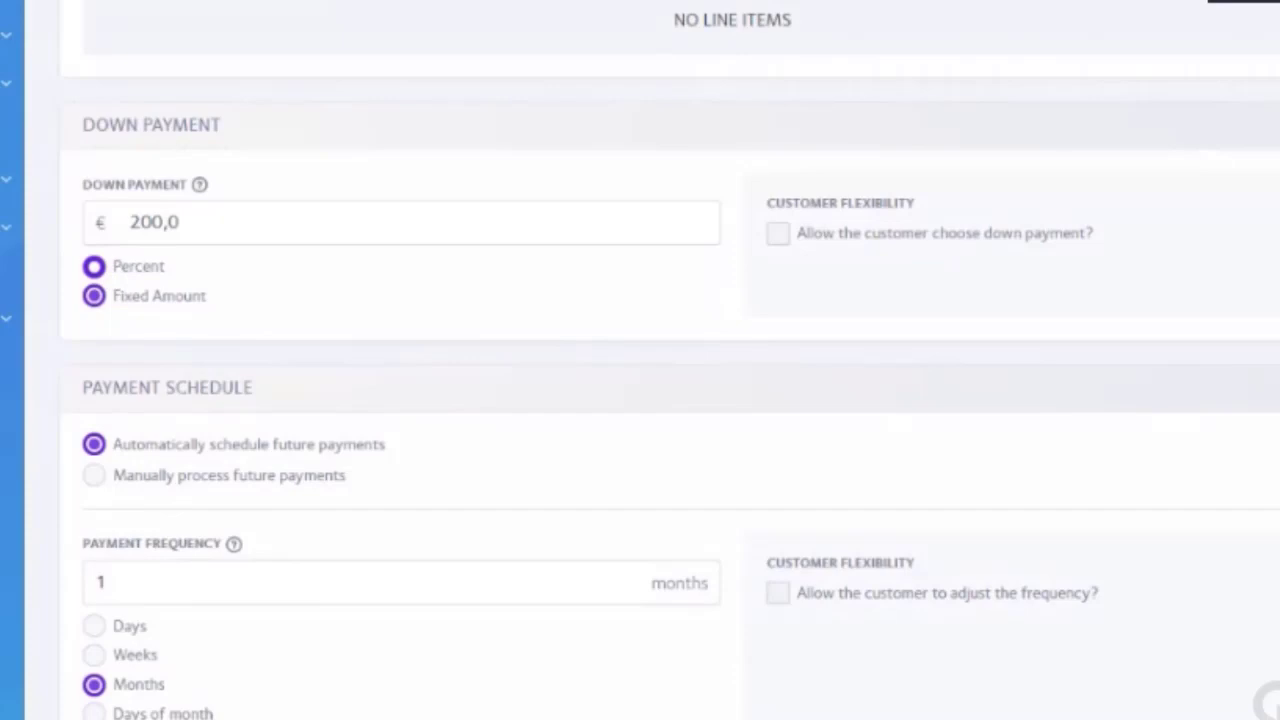
pyautogui.scroll(-2, 400, 360)
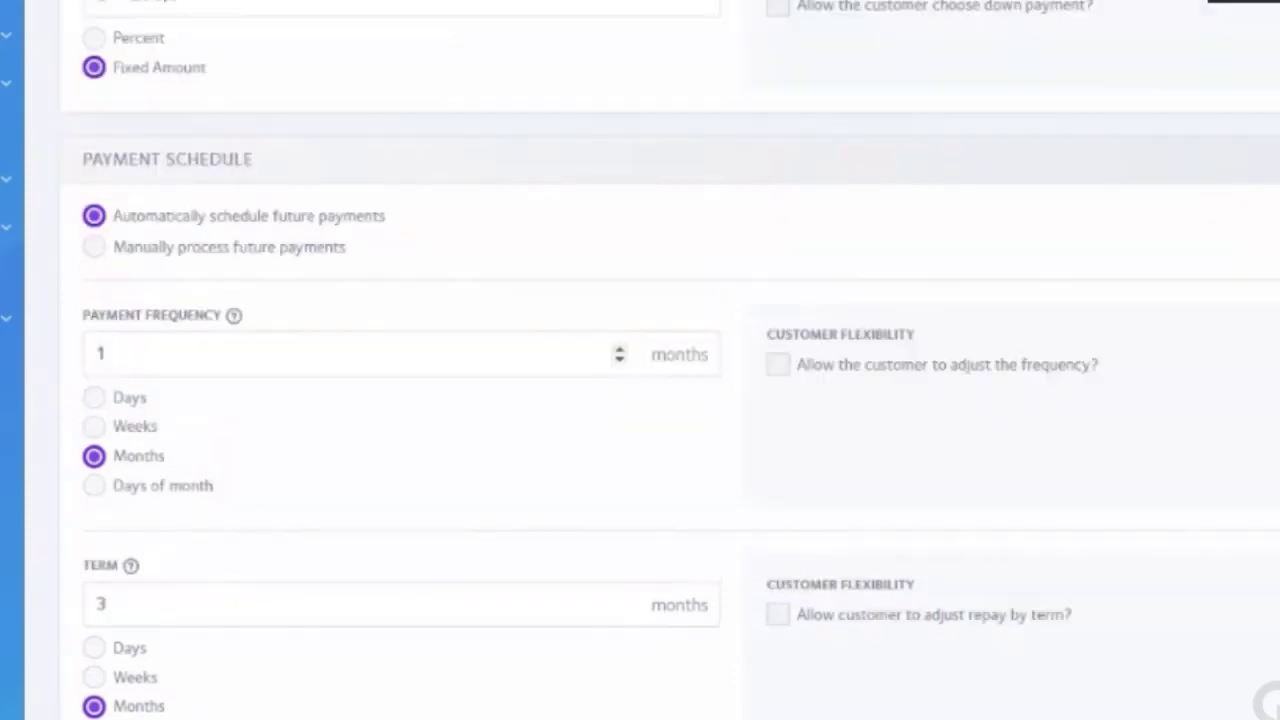
pyautogui.scroll(-1, 129, 374)
pyautogui.click(97, 314)
pyautogui.click(95, 284)
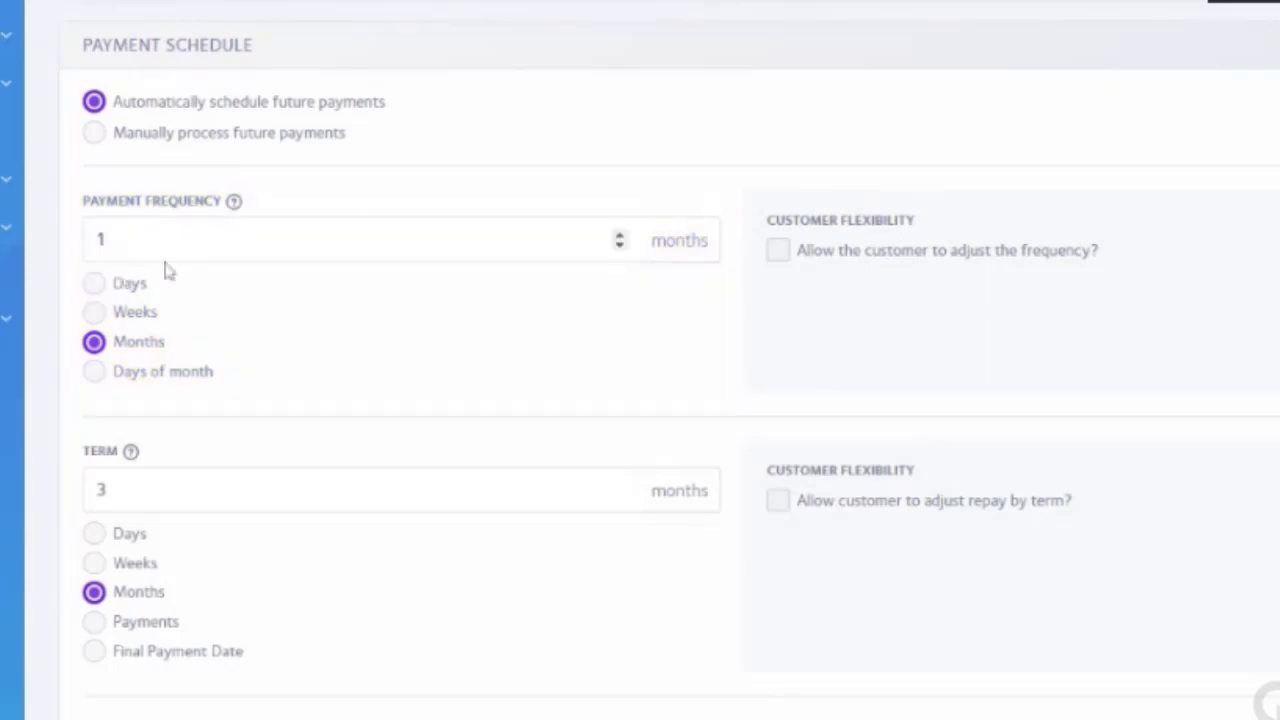
pyautogui.click(97, 313)
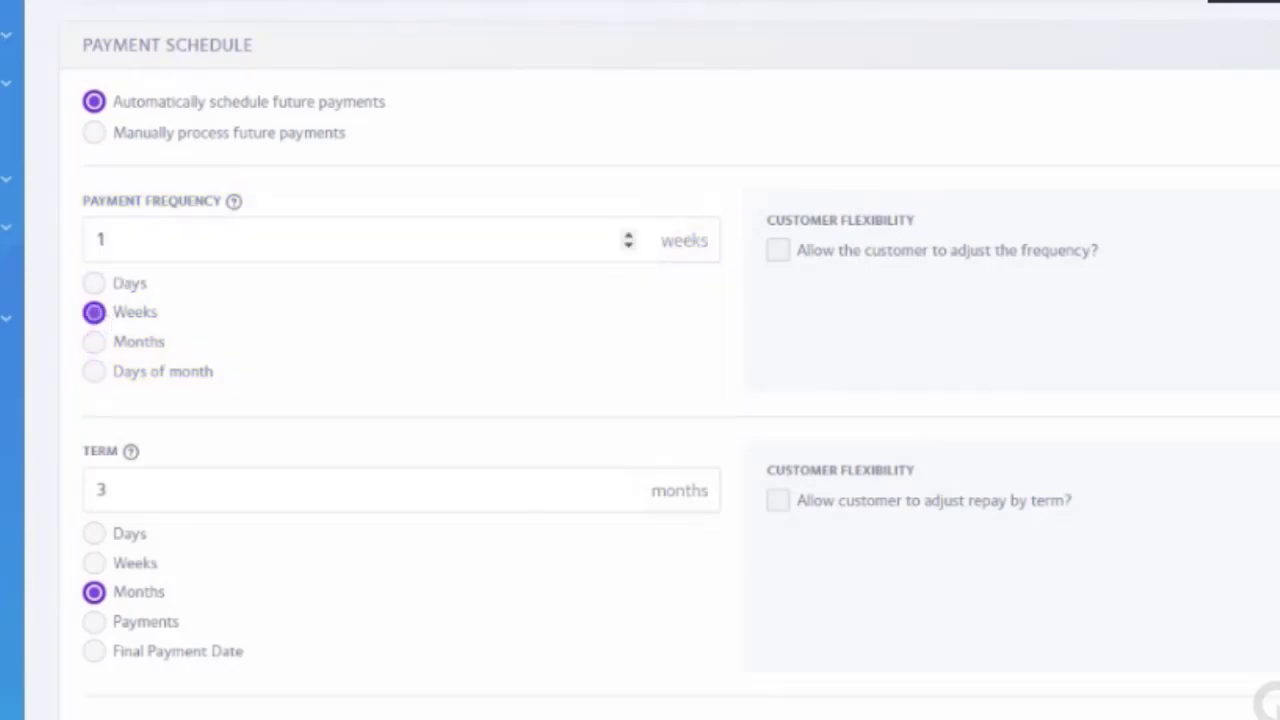
pyautogui.doubleClick(190, 242)
pyautogui.write('2')
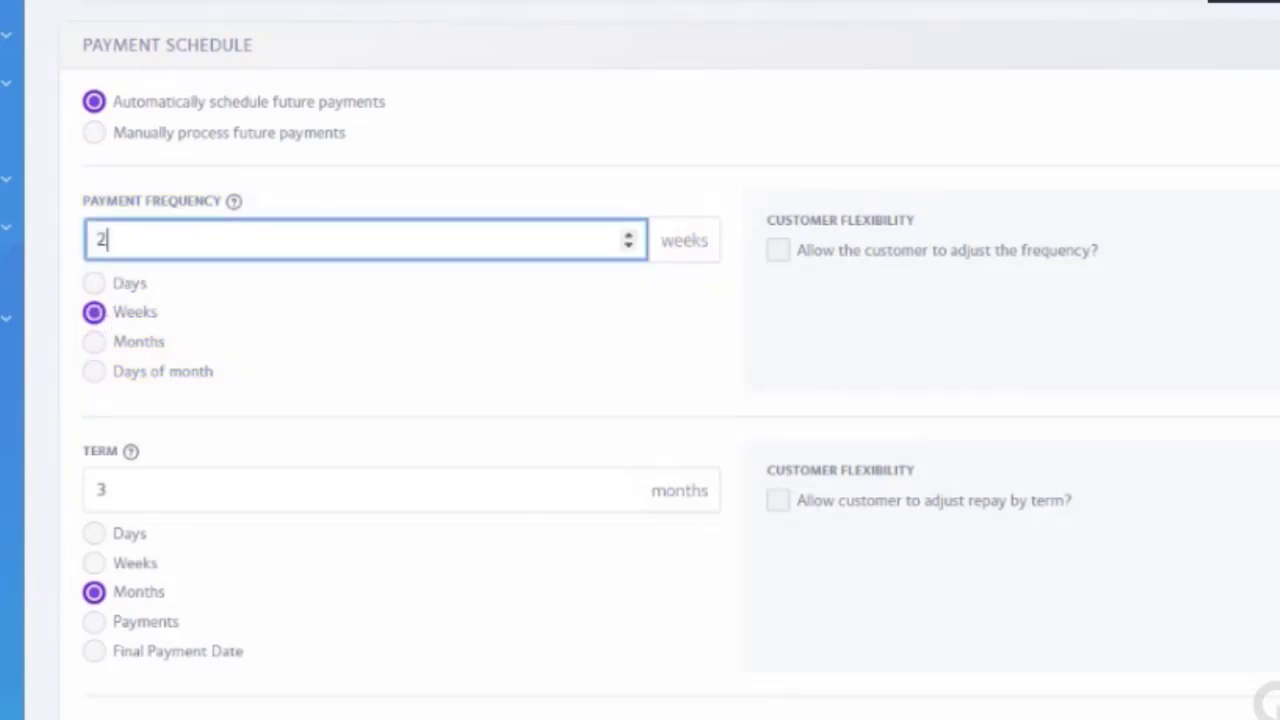
pyautogui.click(260, 311)
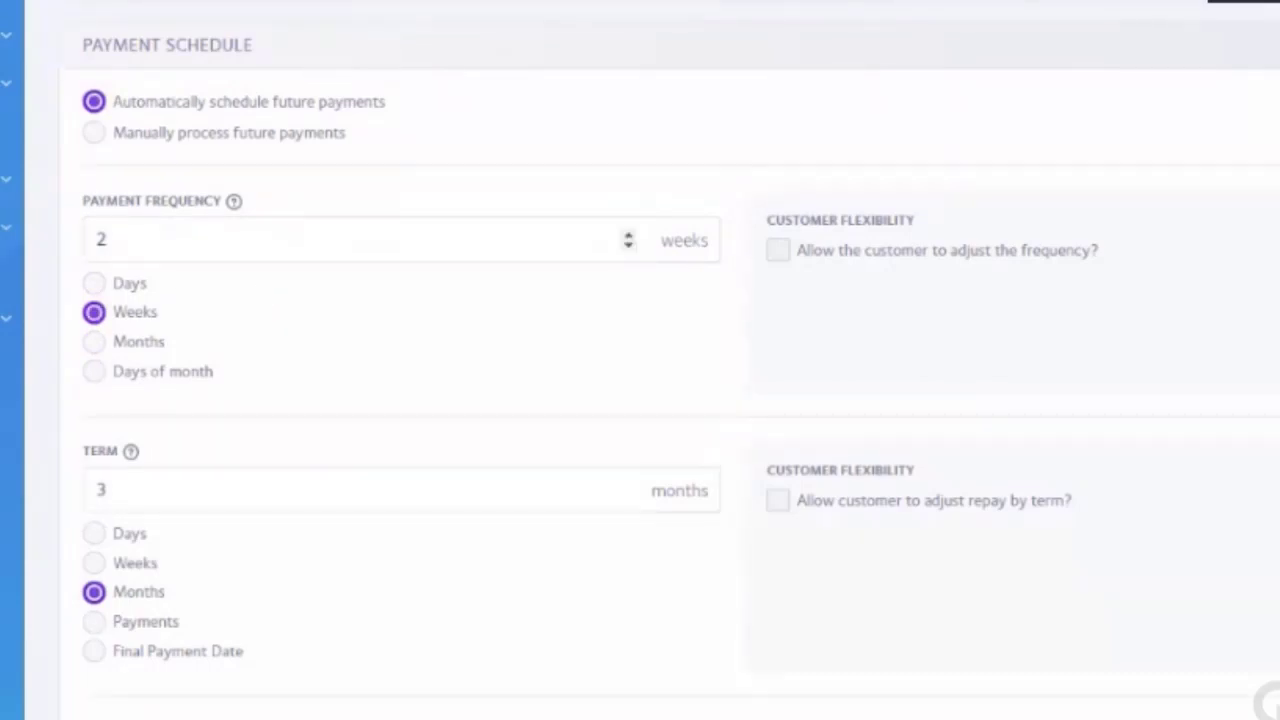
pyautogui.click(100, 352)
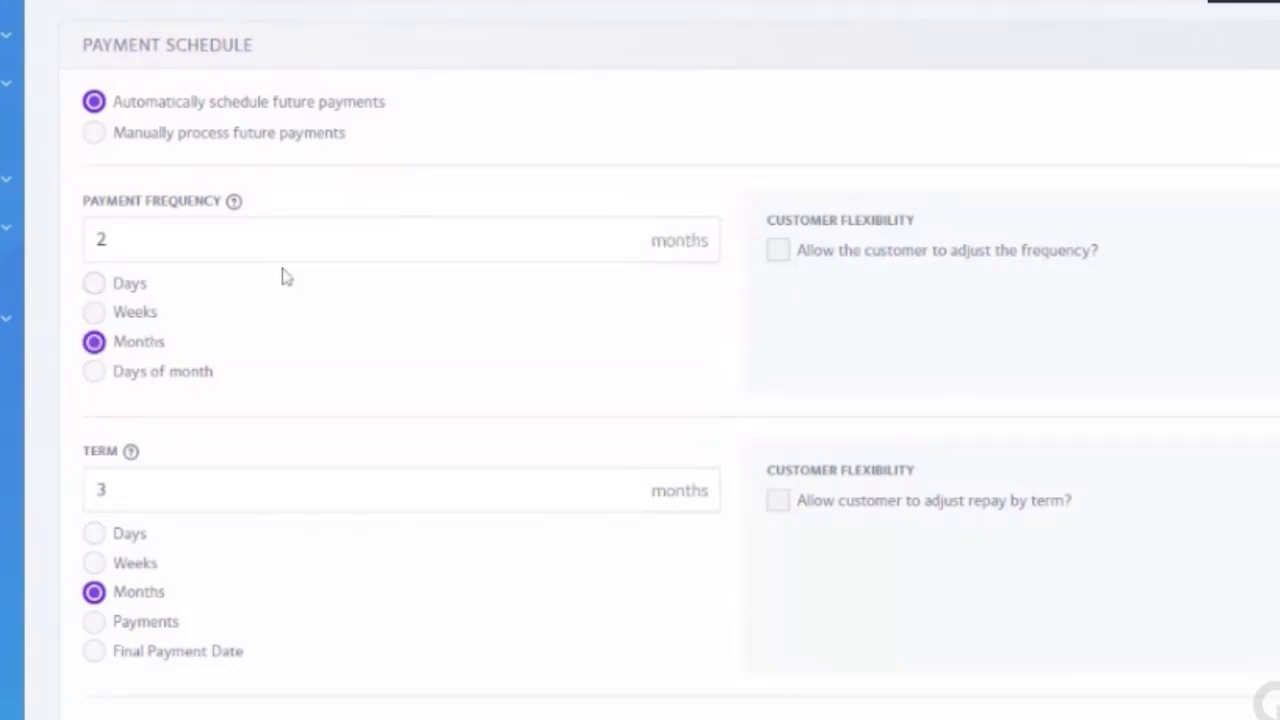
pyautogui.click(95, 372)
pyautogui.click(200, 251)
pyautogui.write('1')
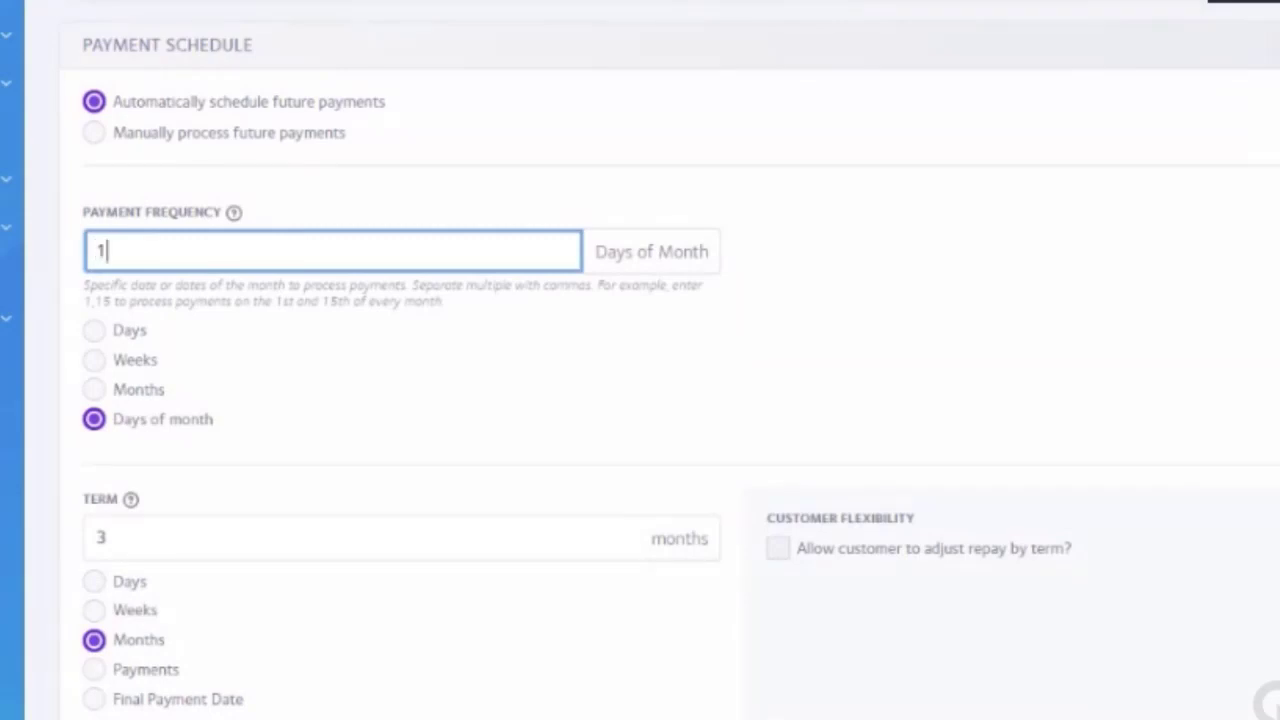
pyautogui.click(104, 394)
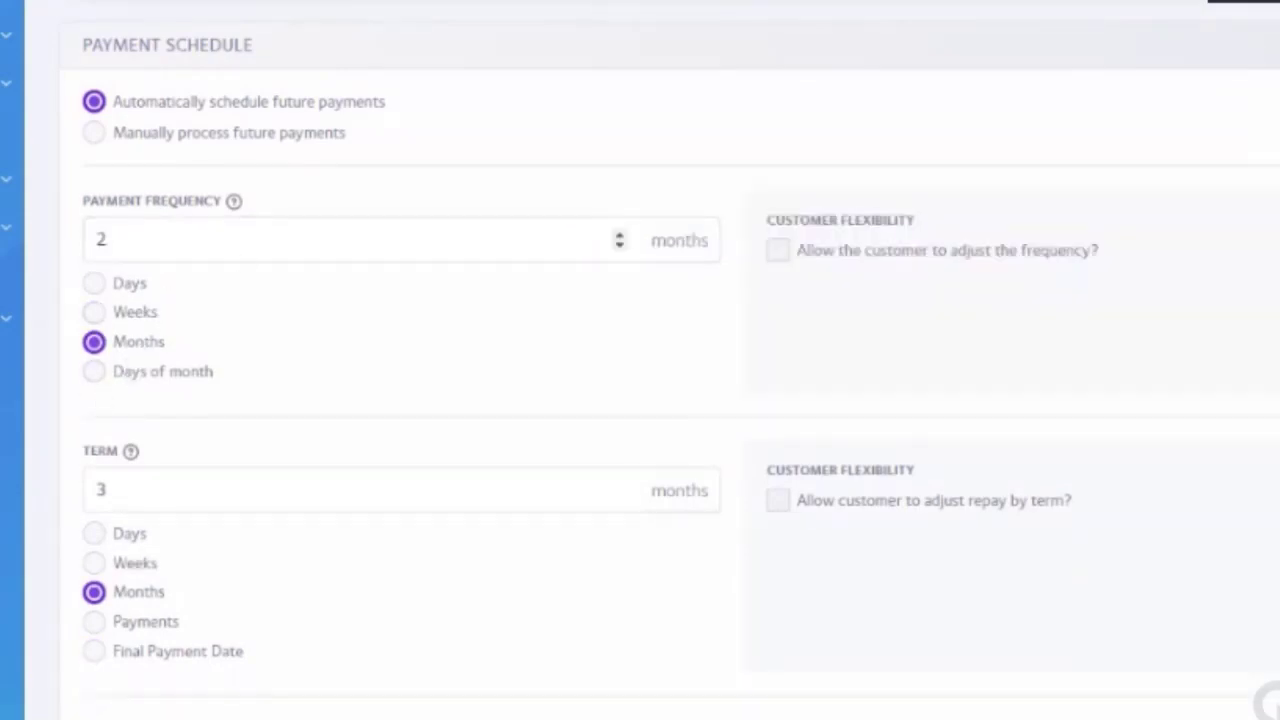
pyautogui.scroll(3, 640, 360)
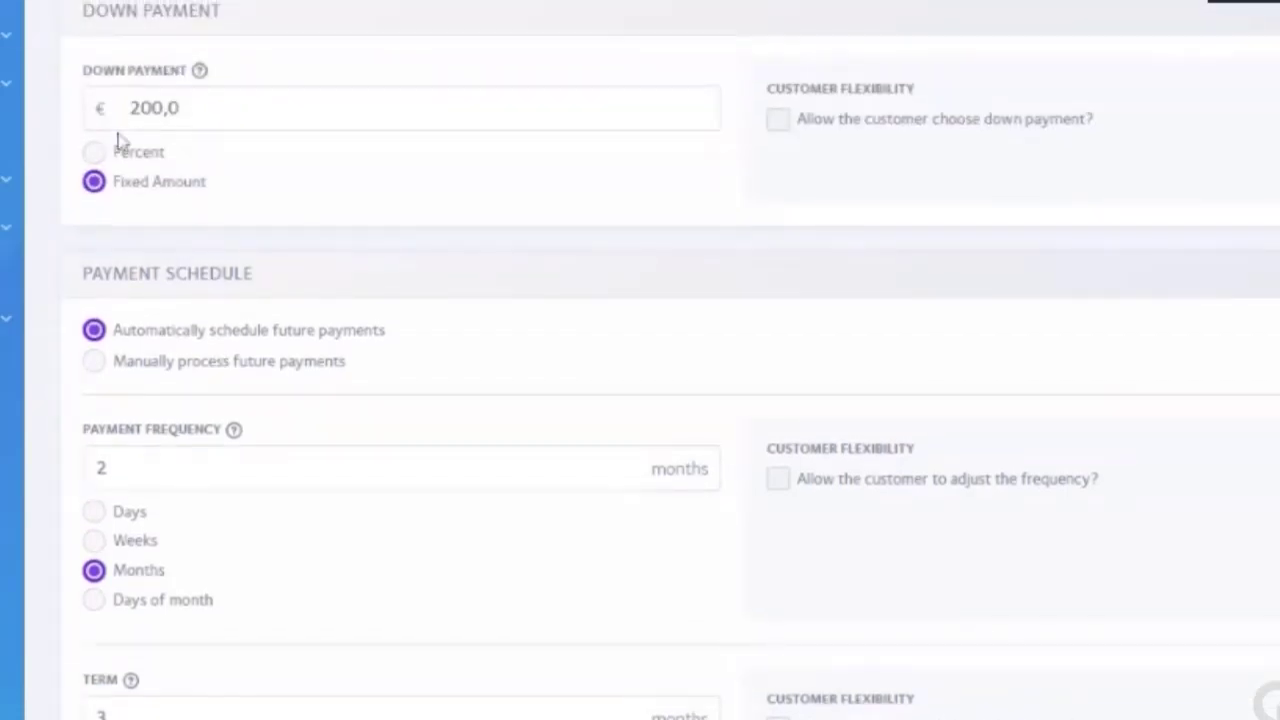
pyautogui.scroll(-3, 120, 168)
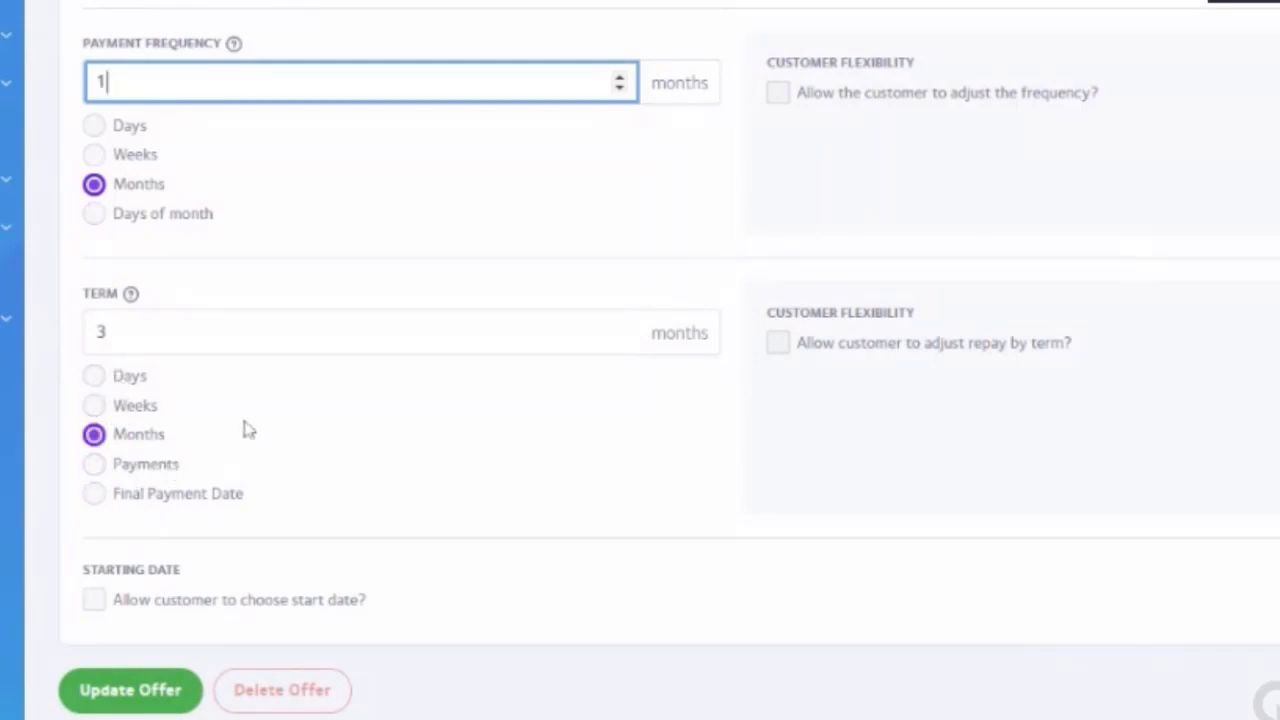
pyautogui.scroll(2, 249, 430)
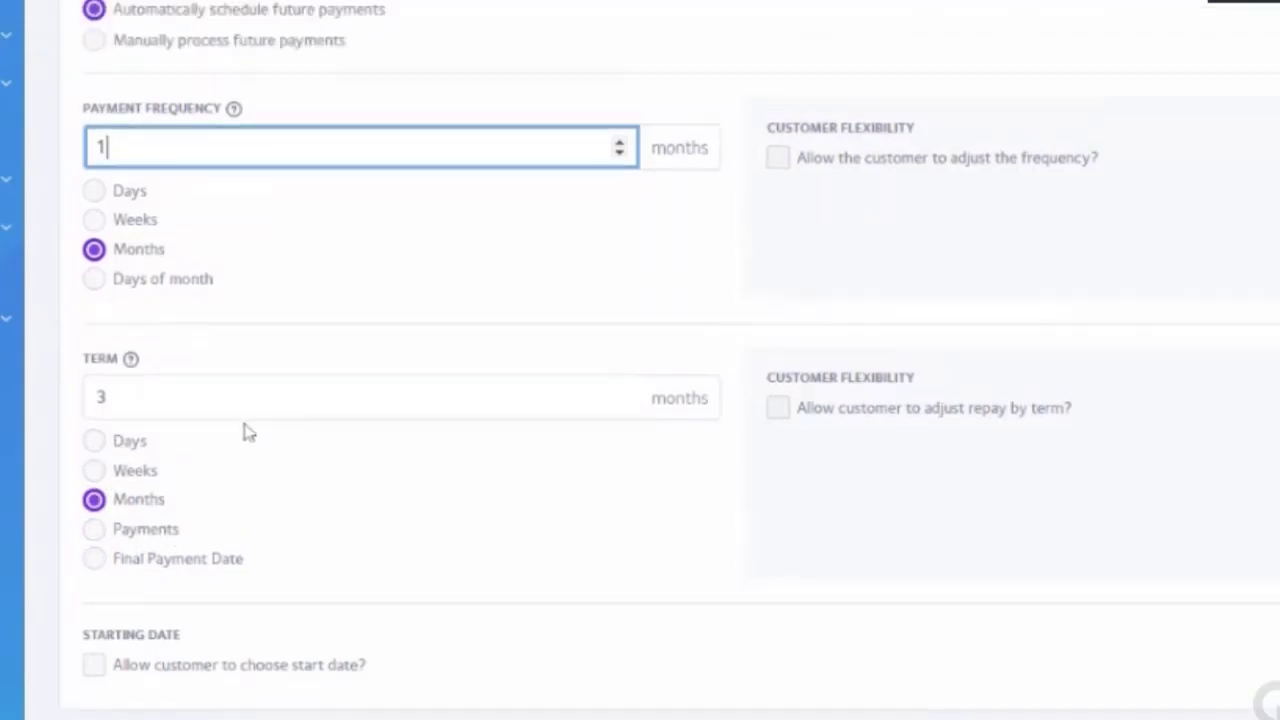
pyautogui.scroll(1, 245, 432)
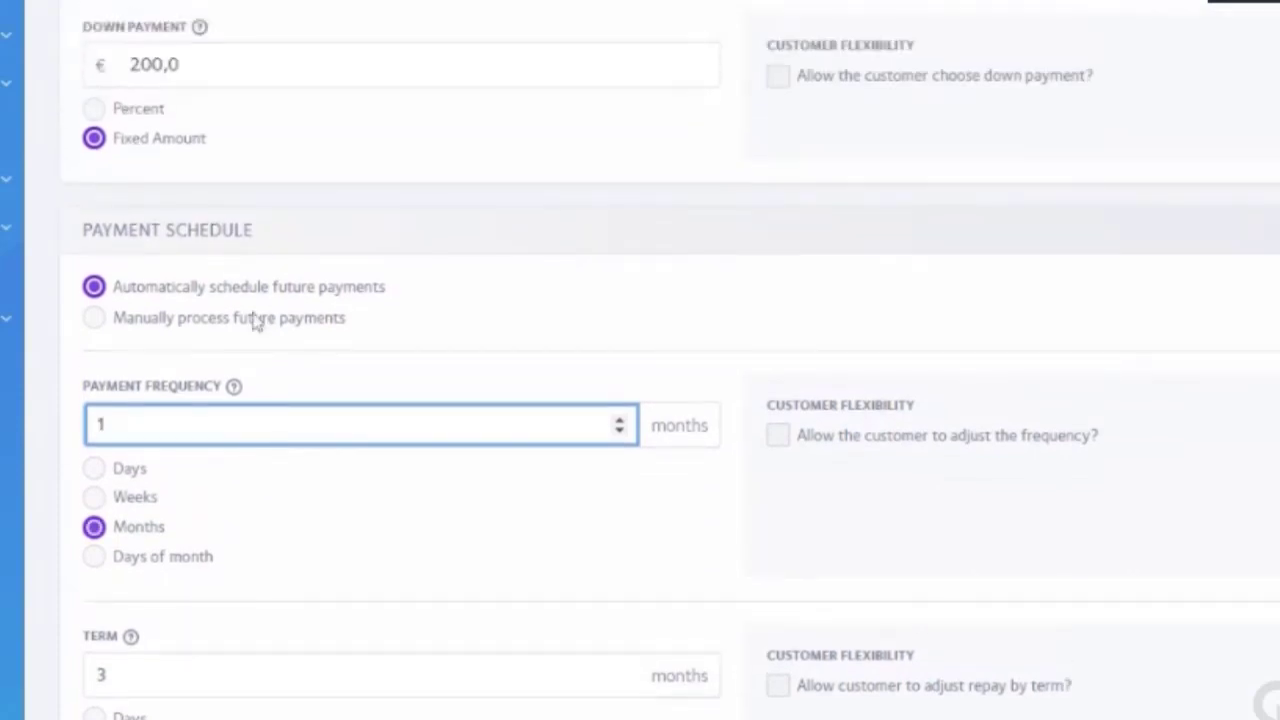
pyautogui.click(240, 70)
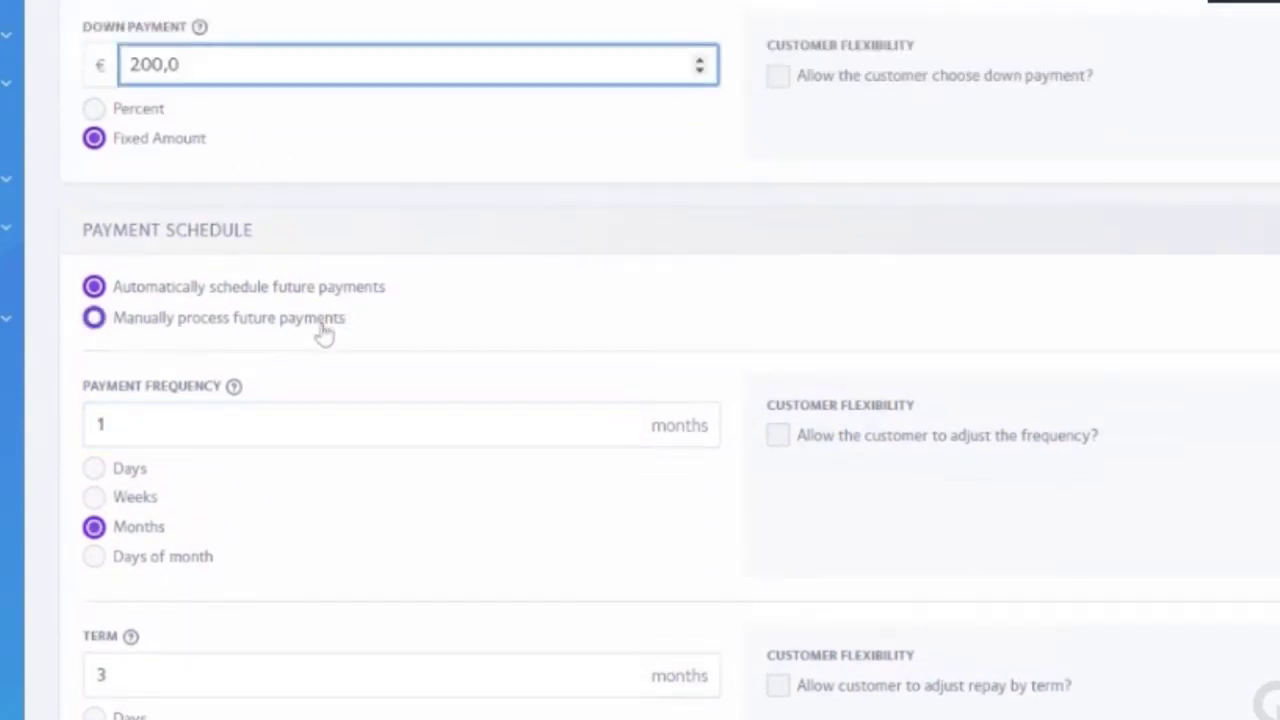
pyautogui.scroll(-1, 323, 331)
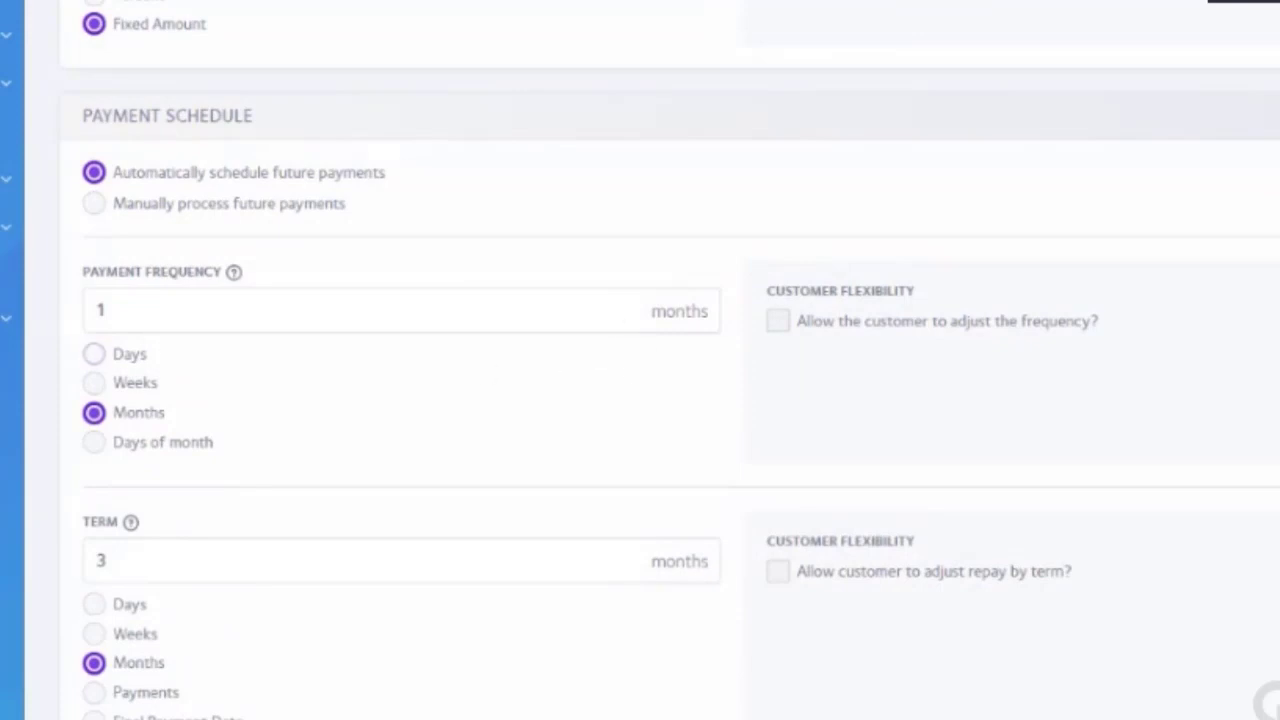
pyautogui.scroll(-2, 180, 330)
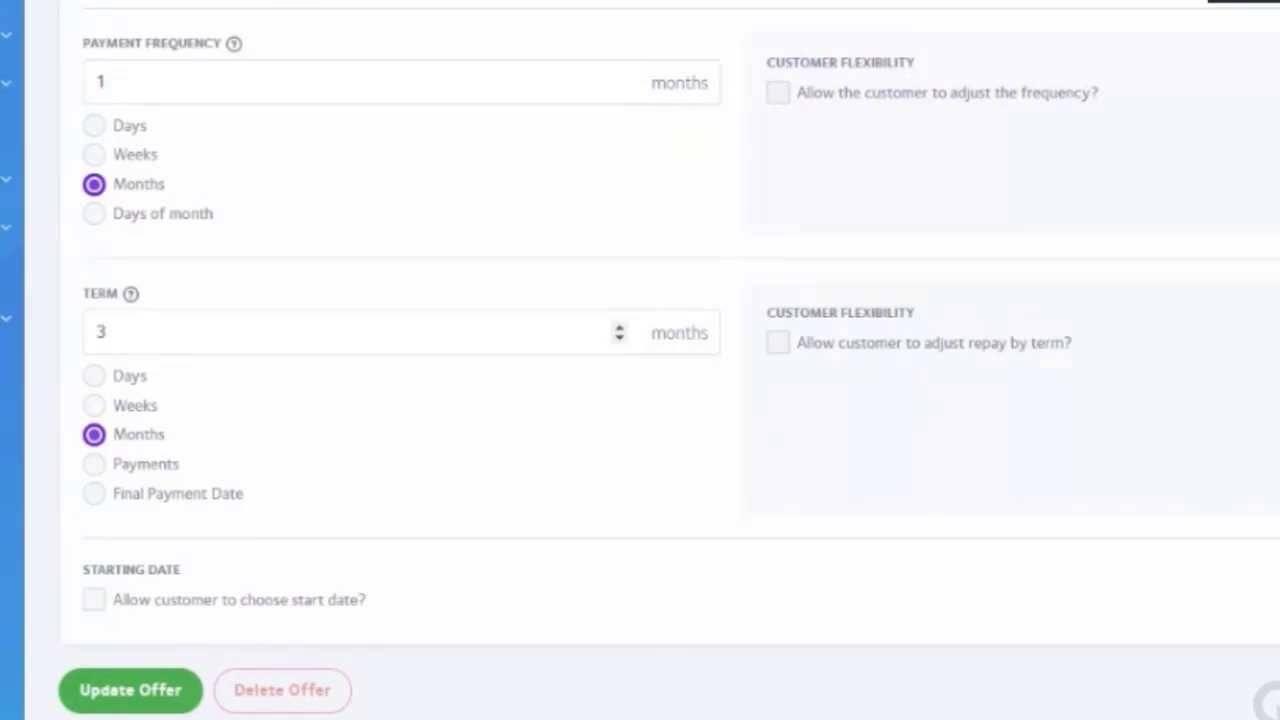
pyautogui.click(94, 600)
pyautogui.click(338, 612)
pyautogui.click(94, 602)
pyautogui.click(244, 601)
pyautogui.click(95, 599)
pyautogui.scroll(-2, 240, 580)
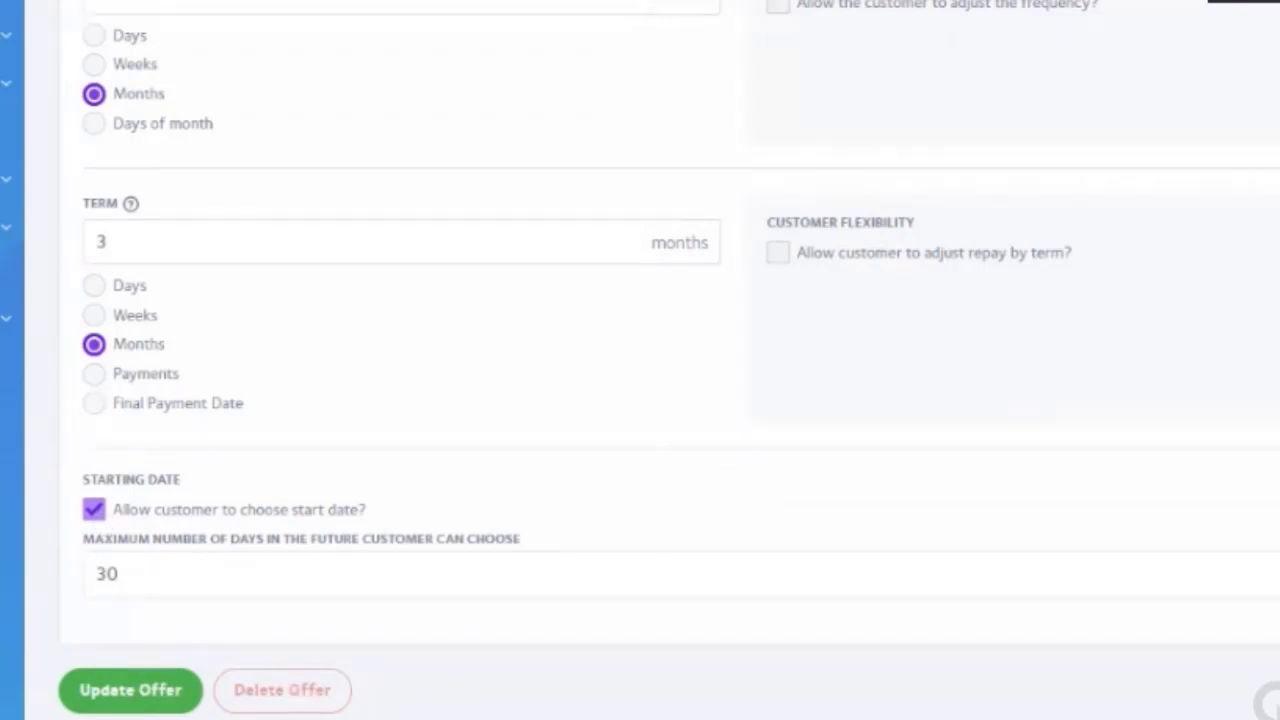
pyautogui.click(94, 510)
pyautogui.scroll(3, 491, 534)
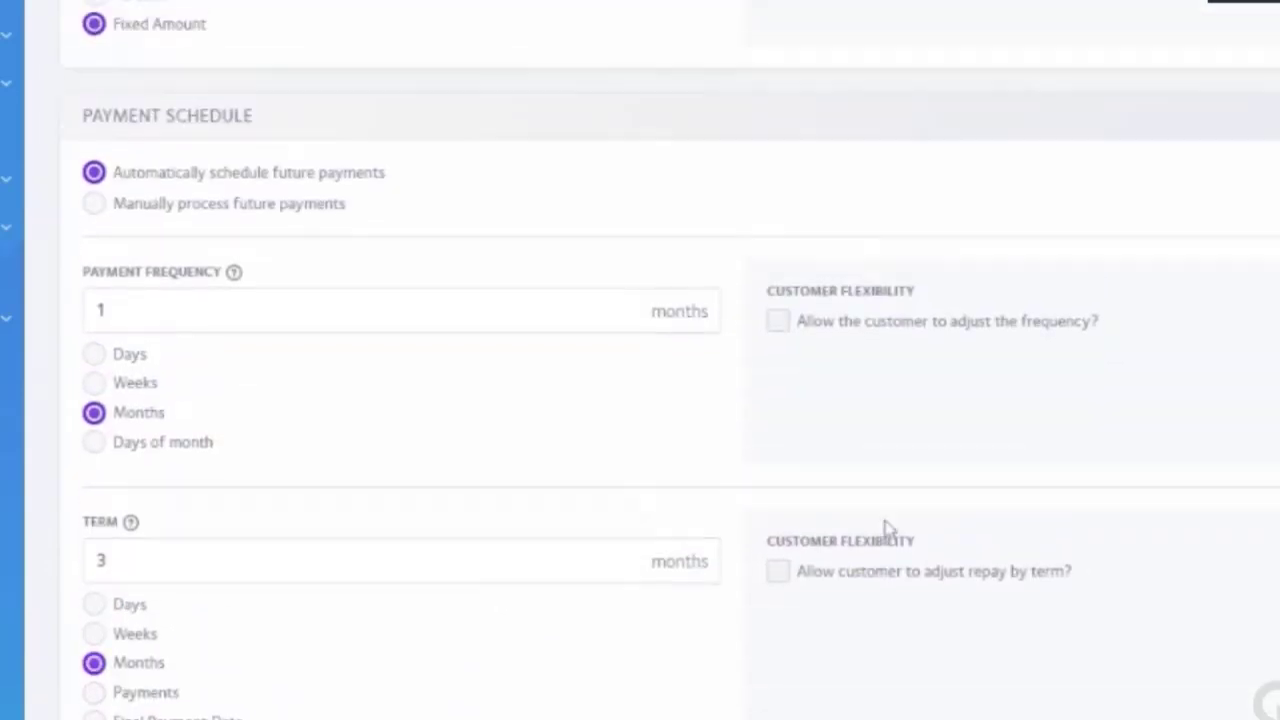
pyautogui.scroll(-1, 880, 546)
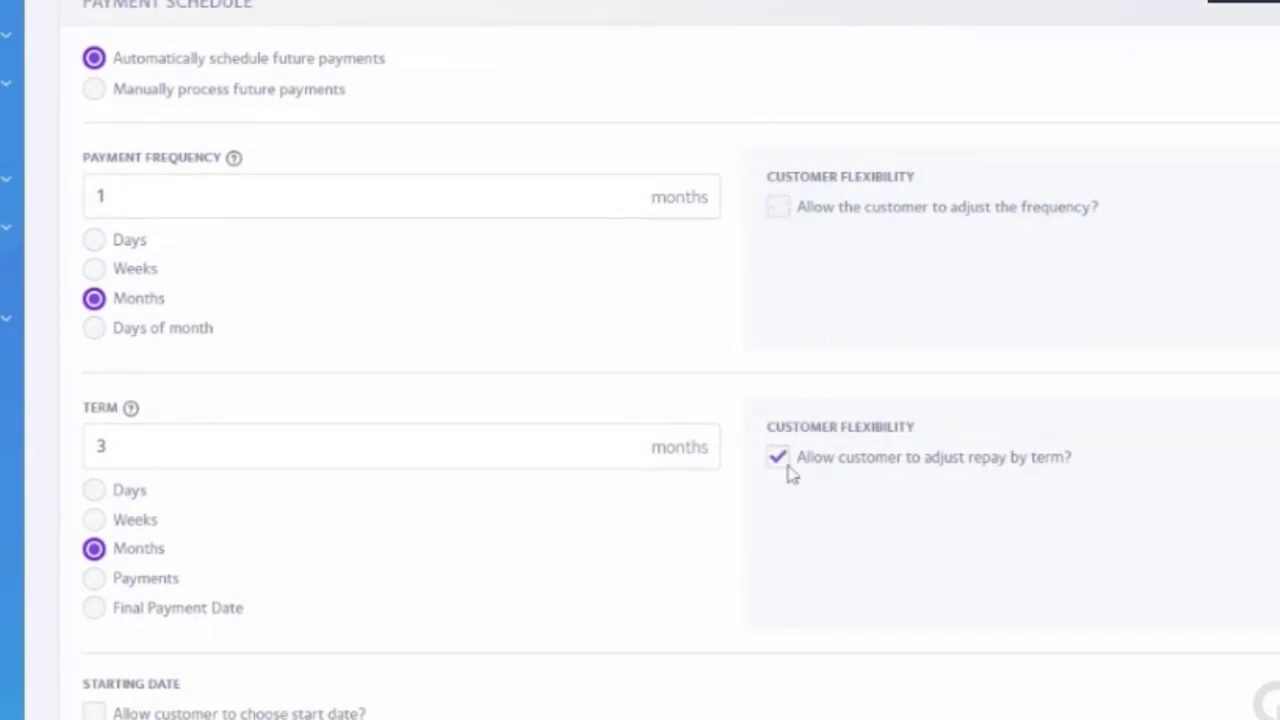
pyautogui.scroll(3, 790, 472)
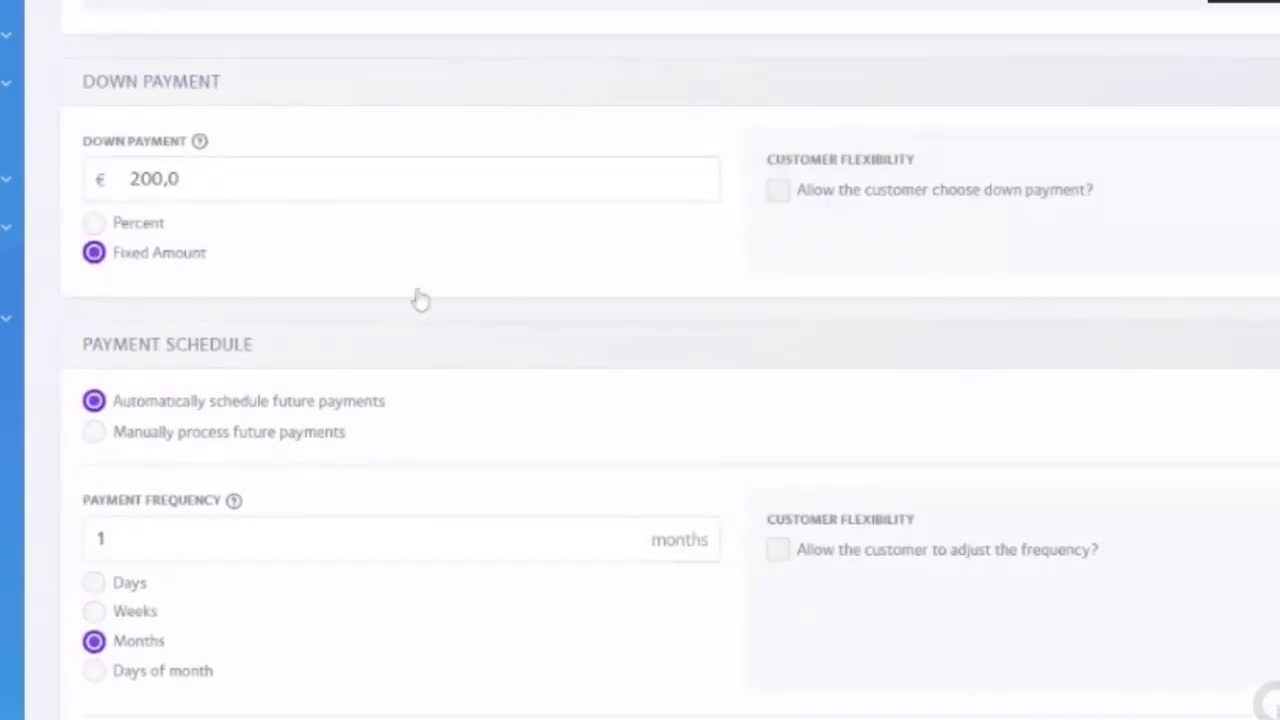
pyautogui.click(840, 192)
pyautogui.click(777, 197)
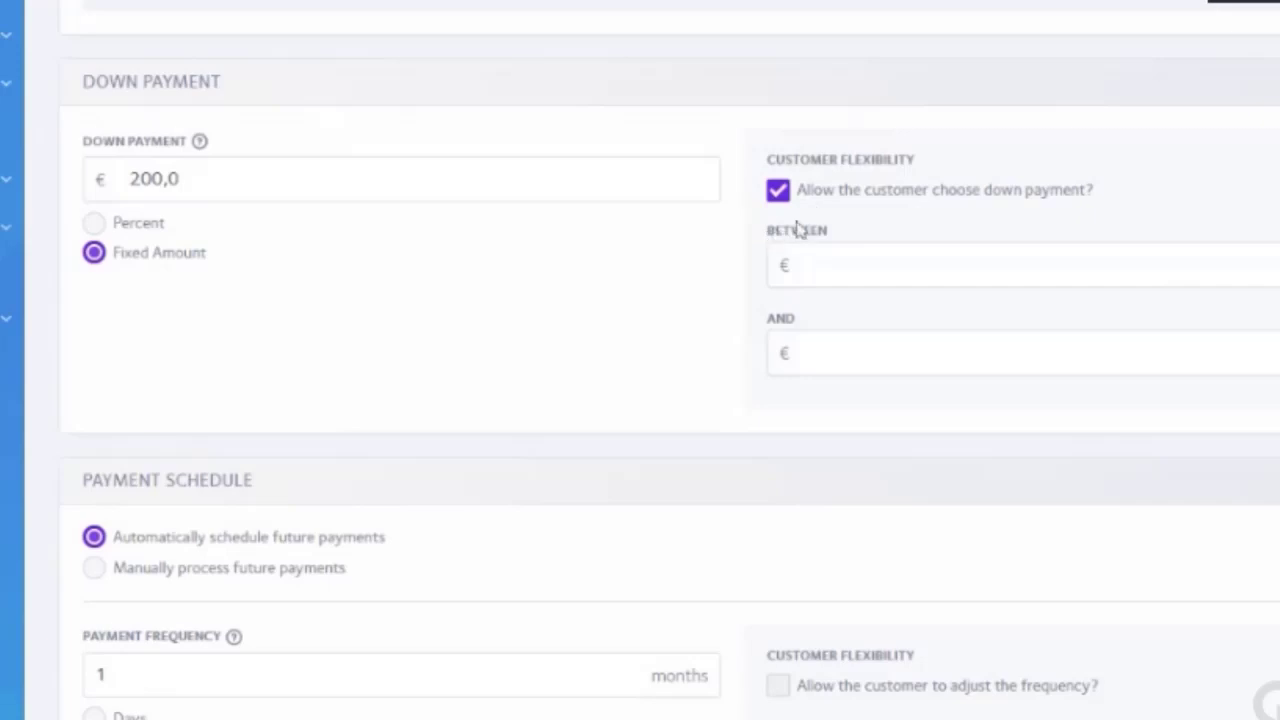
pyautogui.click(833, 272)
pyautogui.write('100')
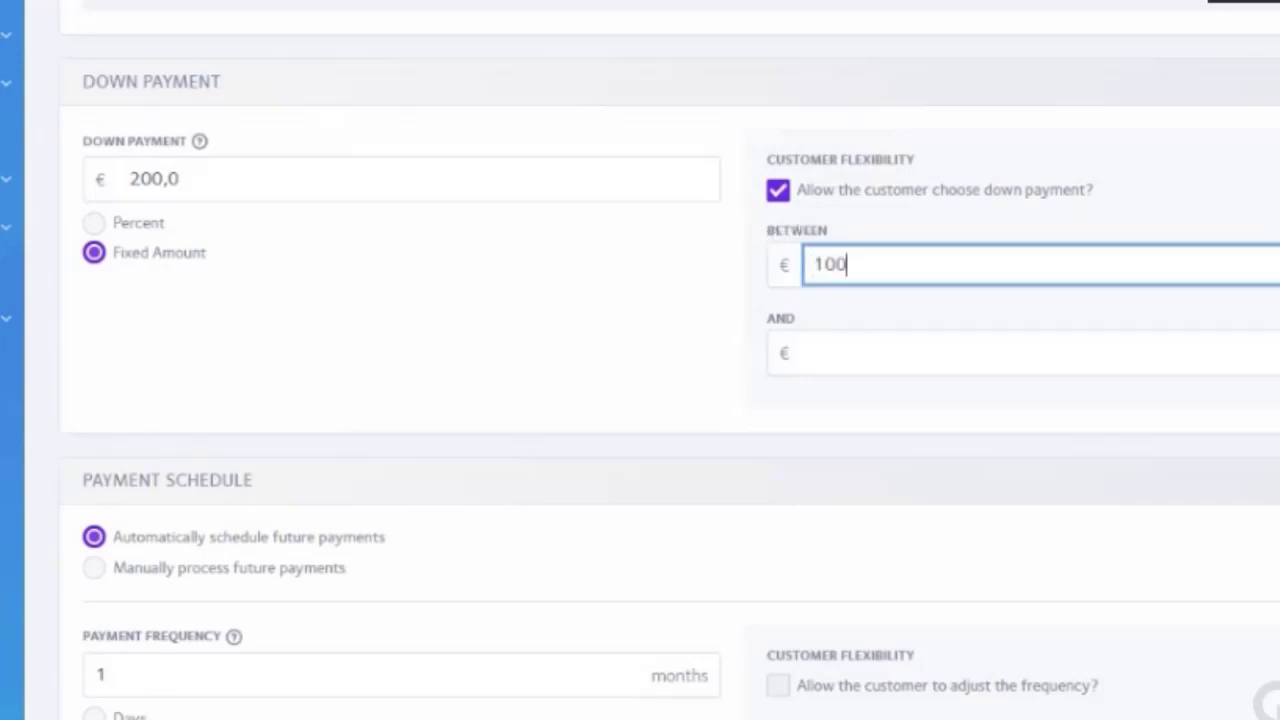
pyautogui.press('Tab')
pyautogui.write('2500')
pyautogui.press('BackSpace')
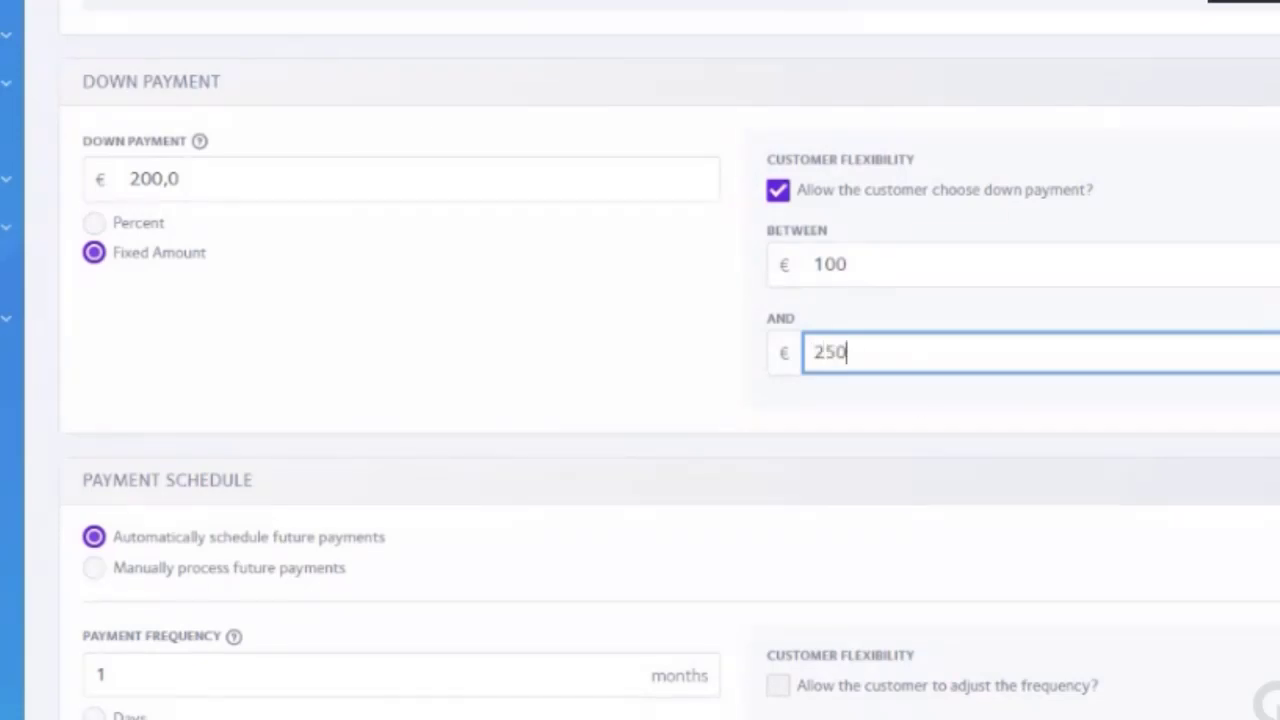
pyautogui.click(910, 412)
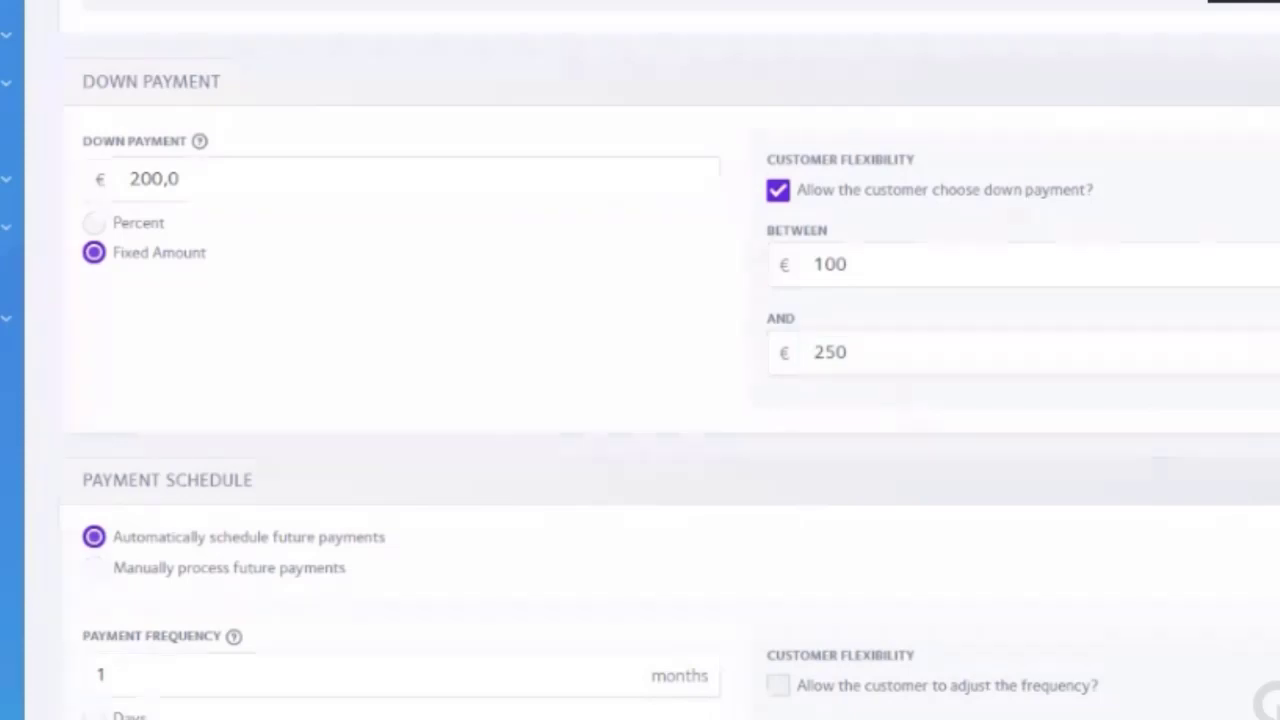
pyautogui.click(778, 196)
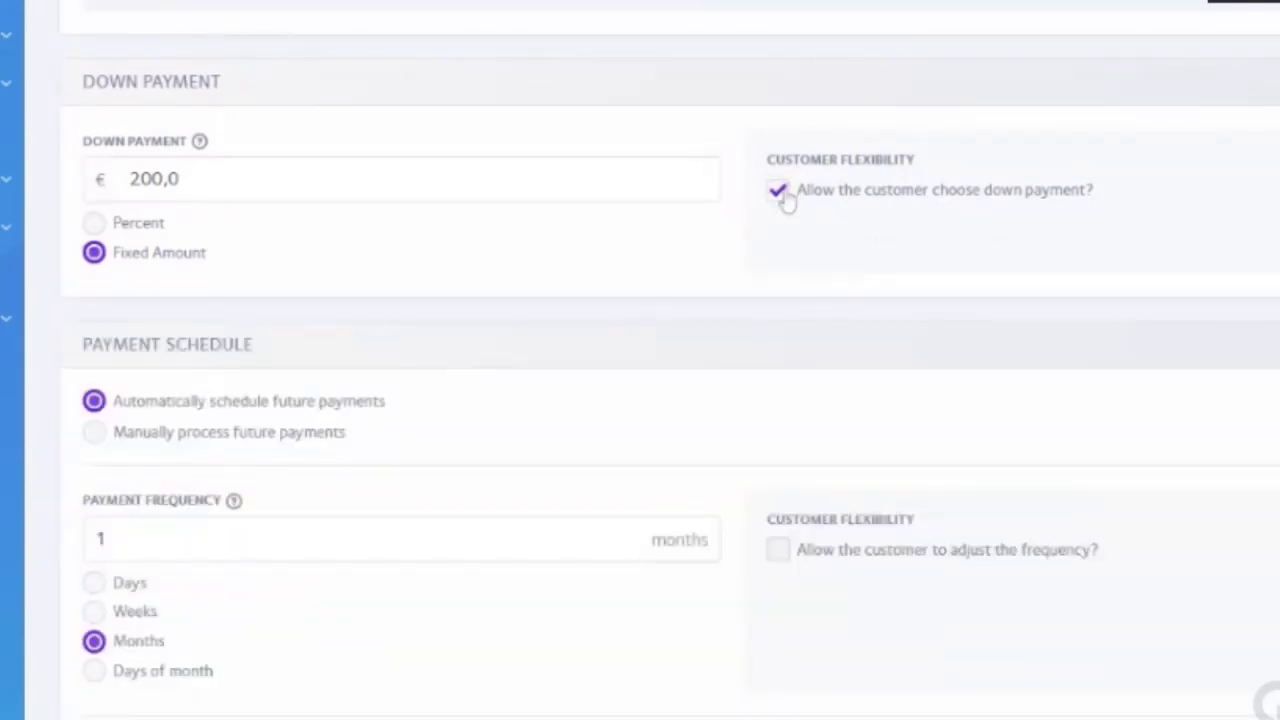
pyautogui.click(778, 192)
pyautogui.click(778, 192)
# Step: Save the 4X offer, then open the Atelier WordPress offer for editing
pyautogui.scroll(-3, 640, 360)
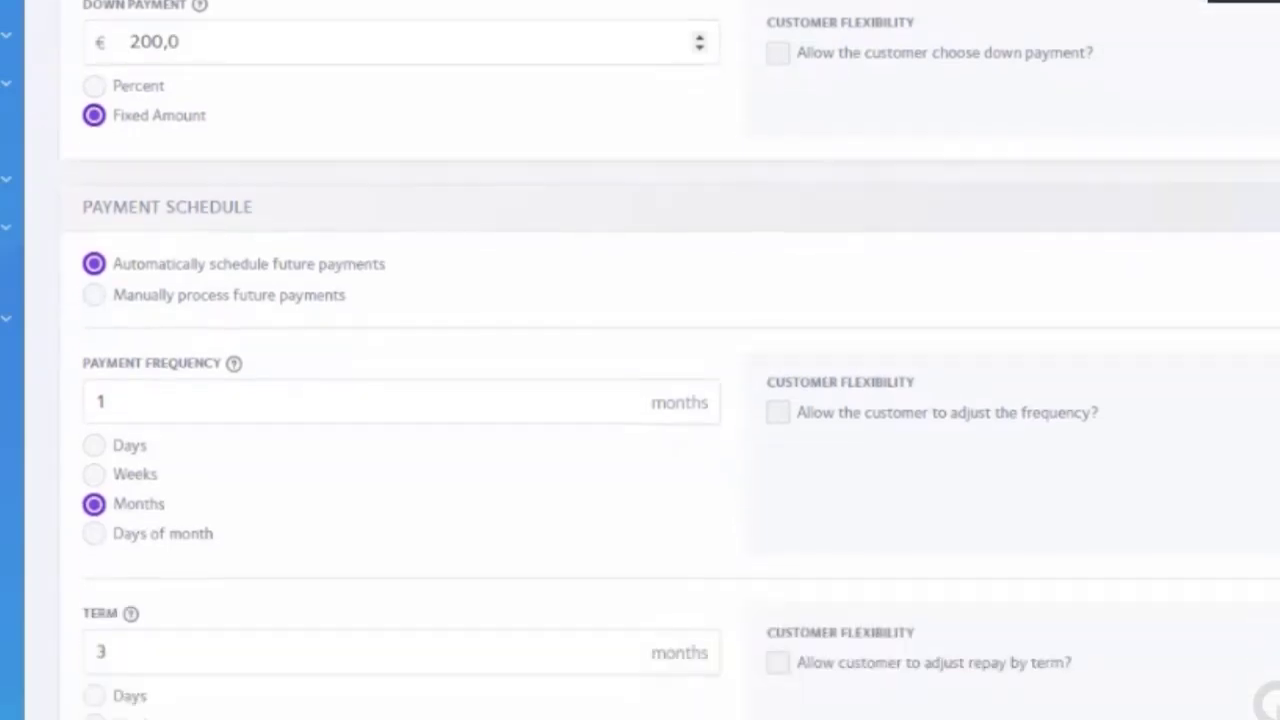
pyautogui.scroll(-3, 251, 354)
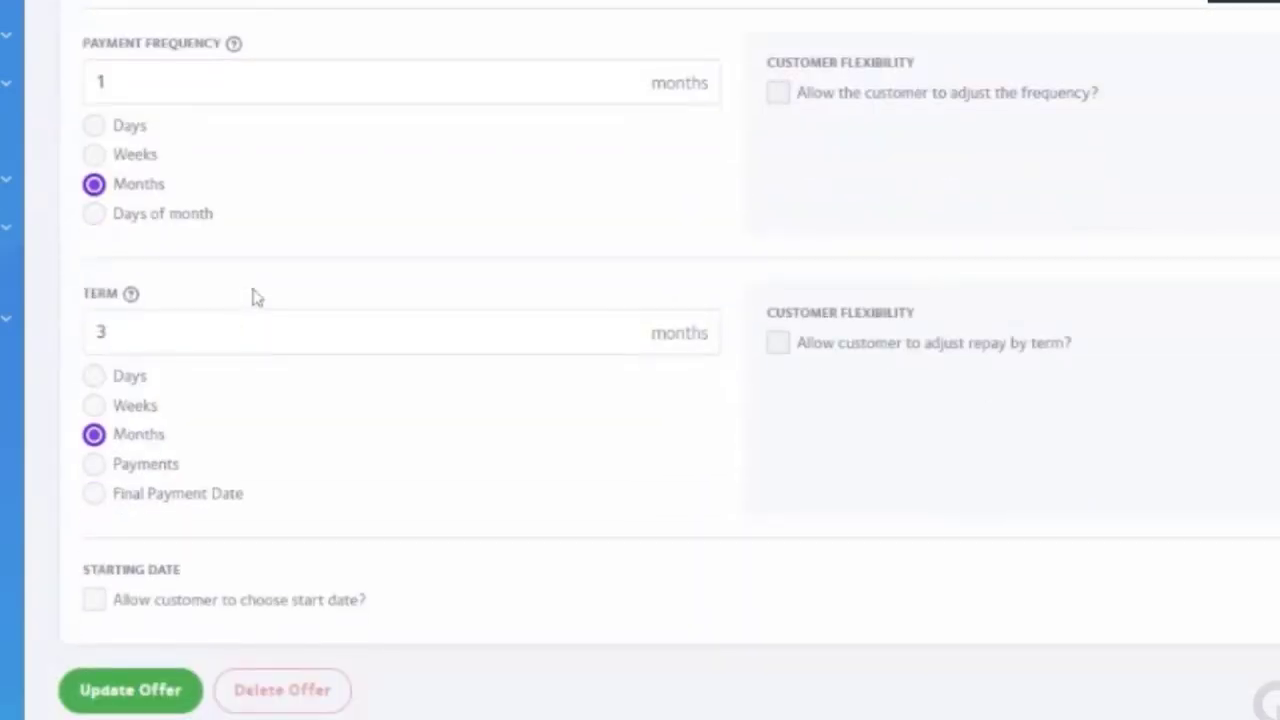
pyautogui.click(125, 698)
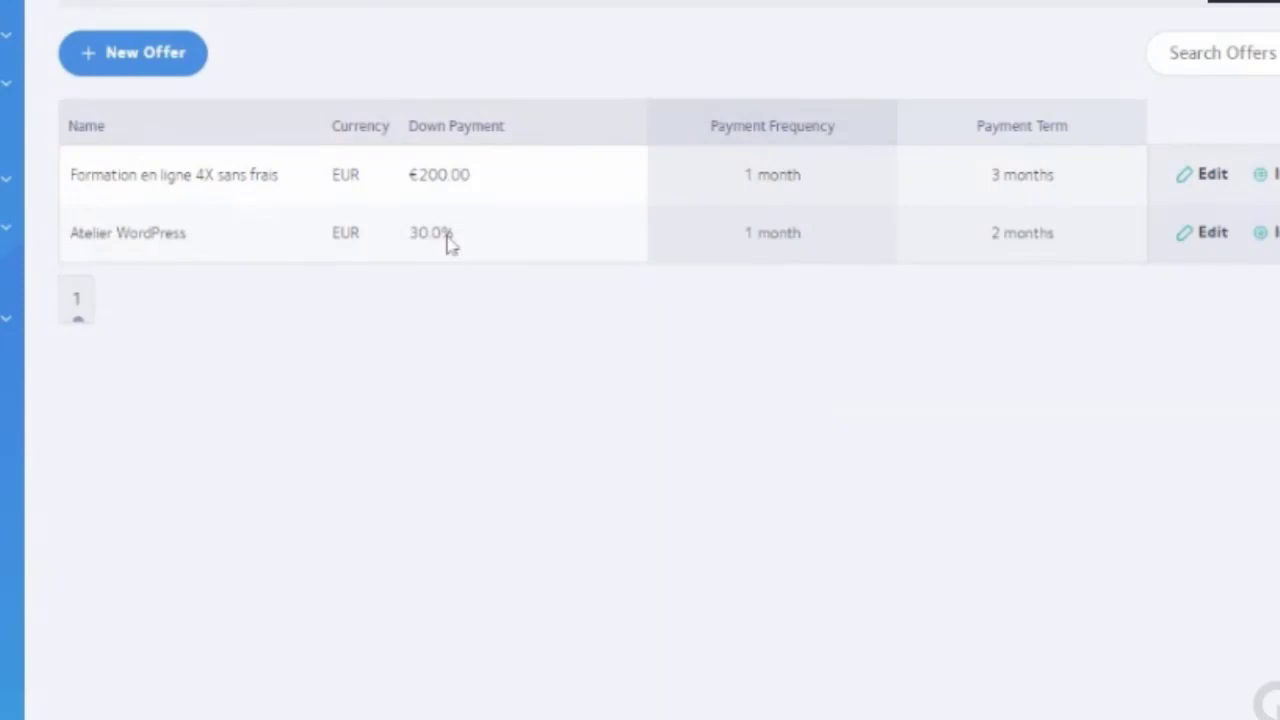
pyautogui.click(1212, 232)
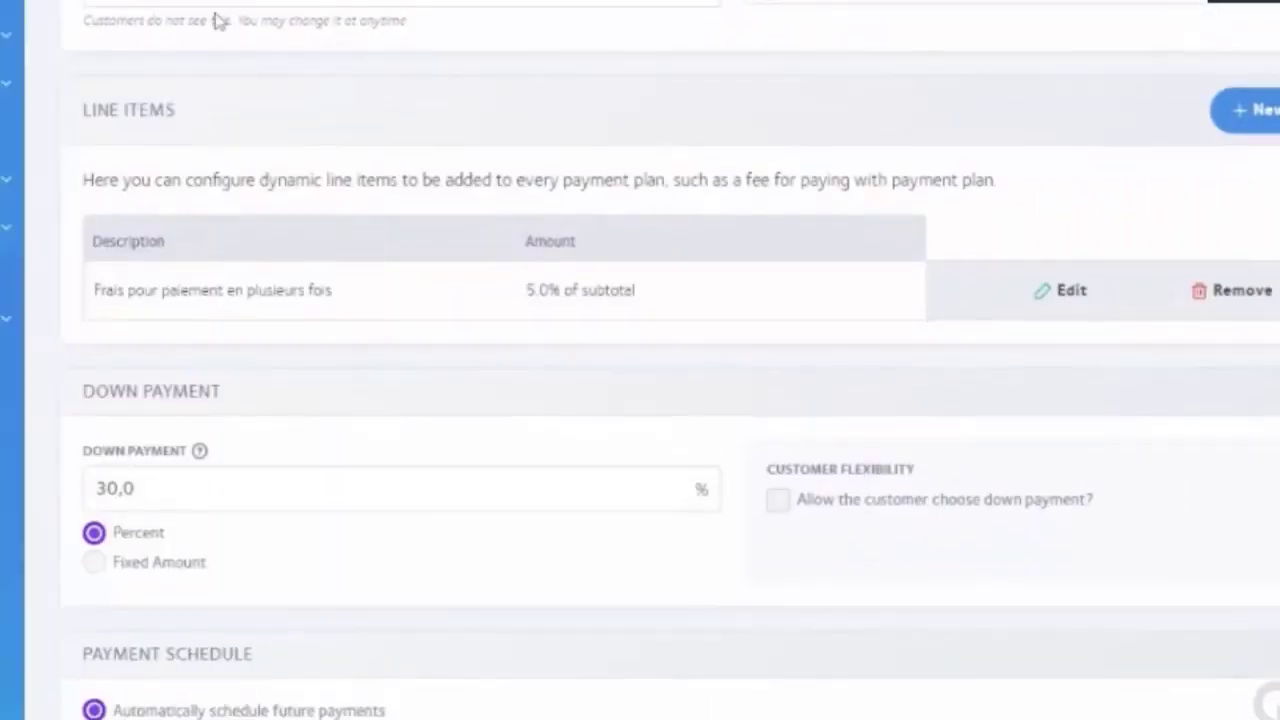
pyautogui.scroll(1, 300, 40)
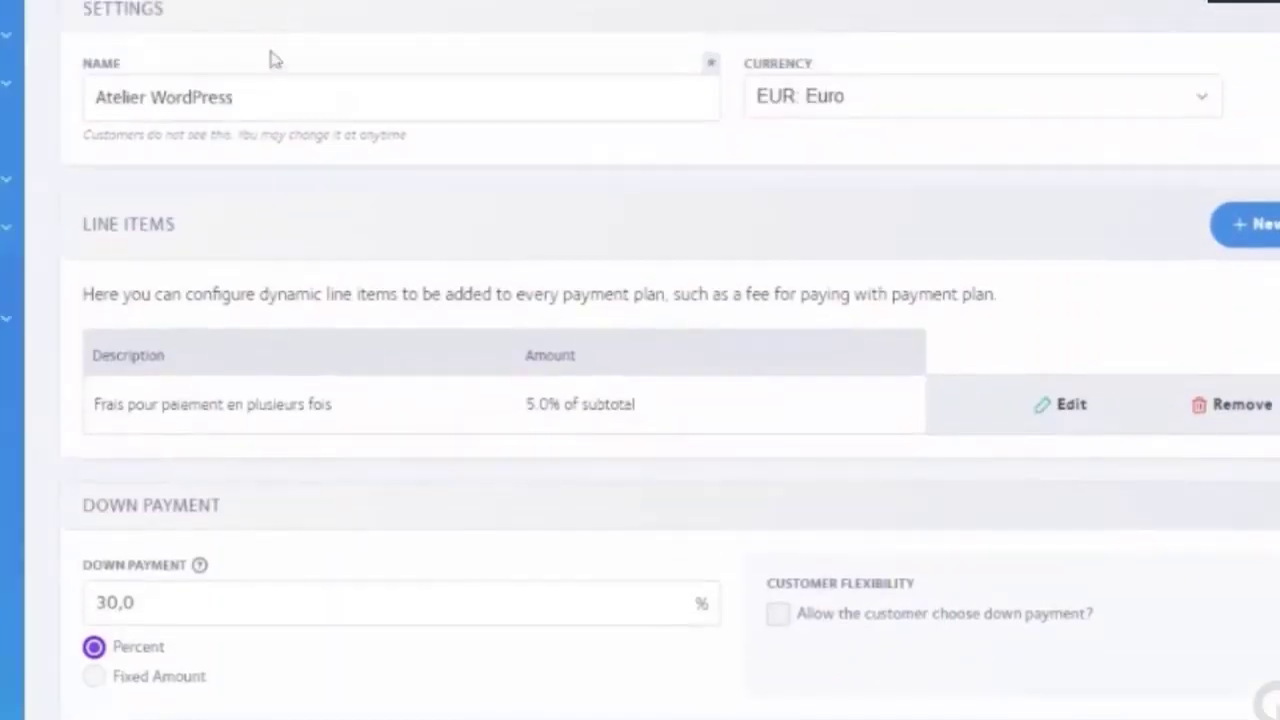
pyautogui.scroll(-1, 71, 100)
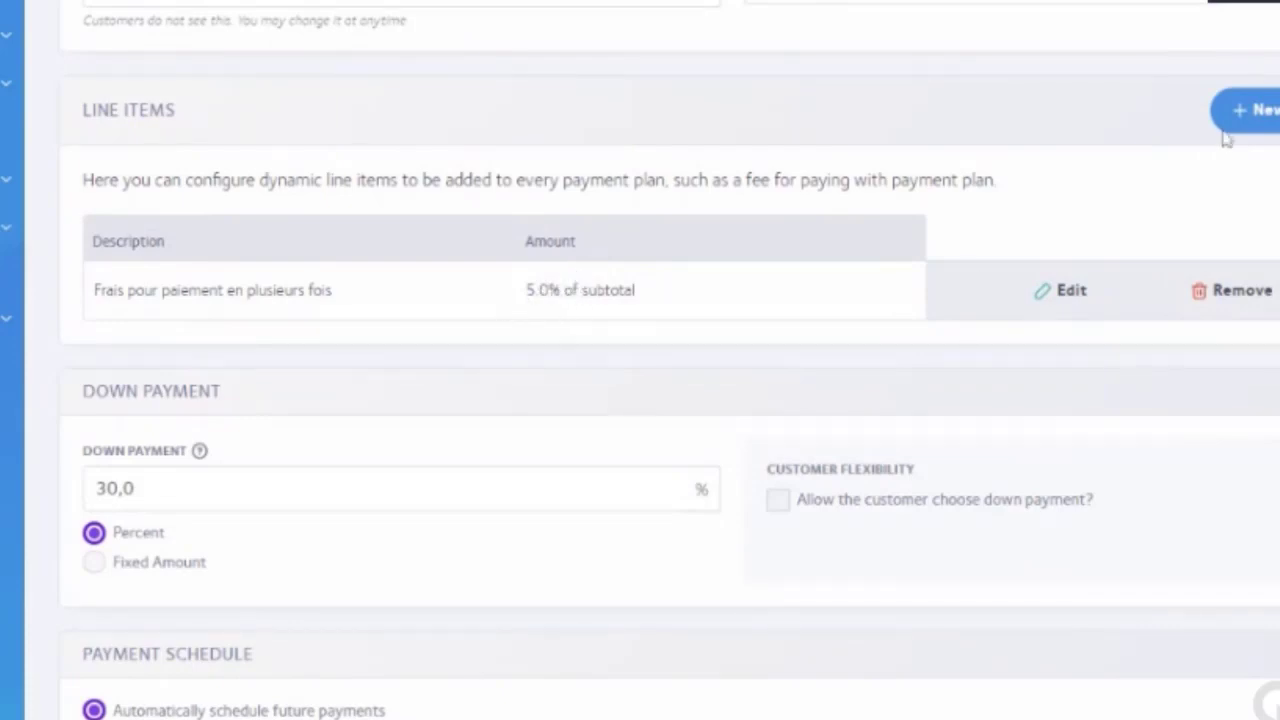
pyautogui.scroll(-2, 120, 306)
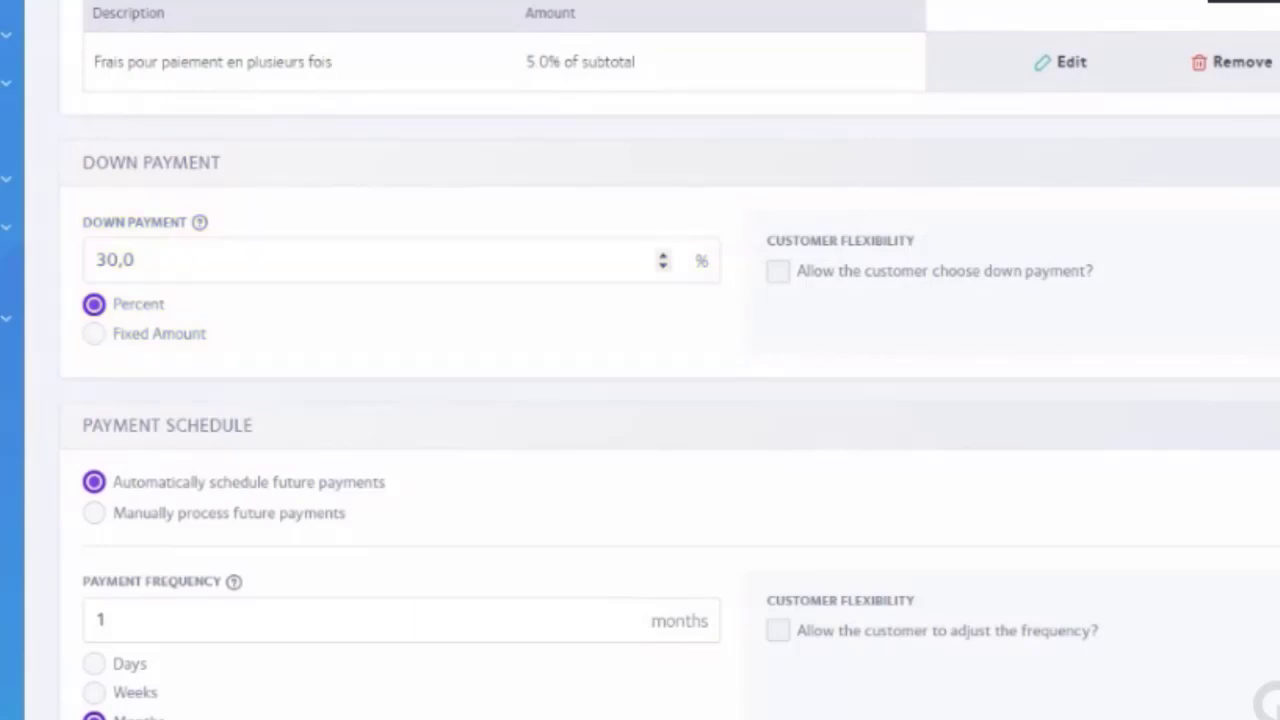
pyautogui.scroll(4, 257, 254)
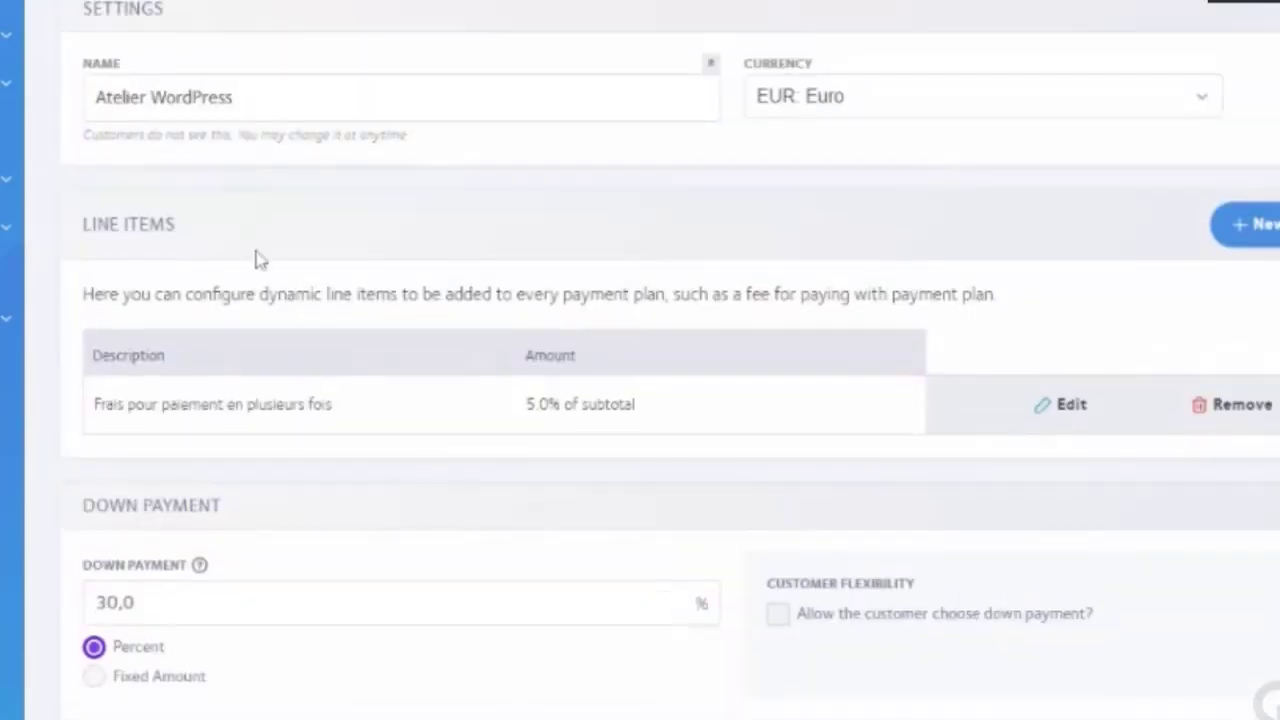
pyautogui.scroll(-8, 296, 236)
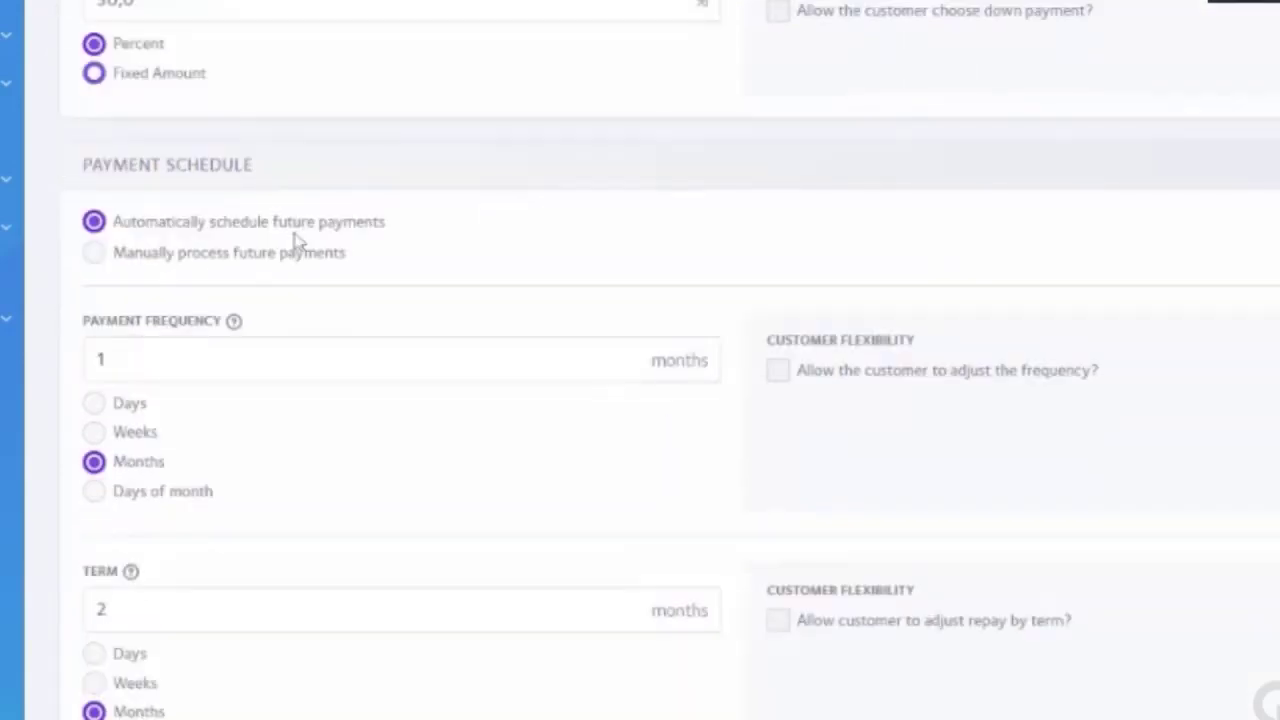
pyautogui.scroll(-1, 296, 242)
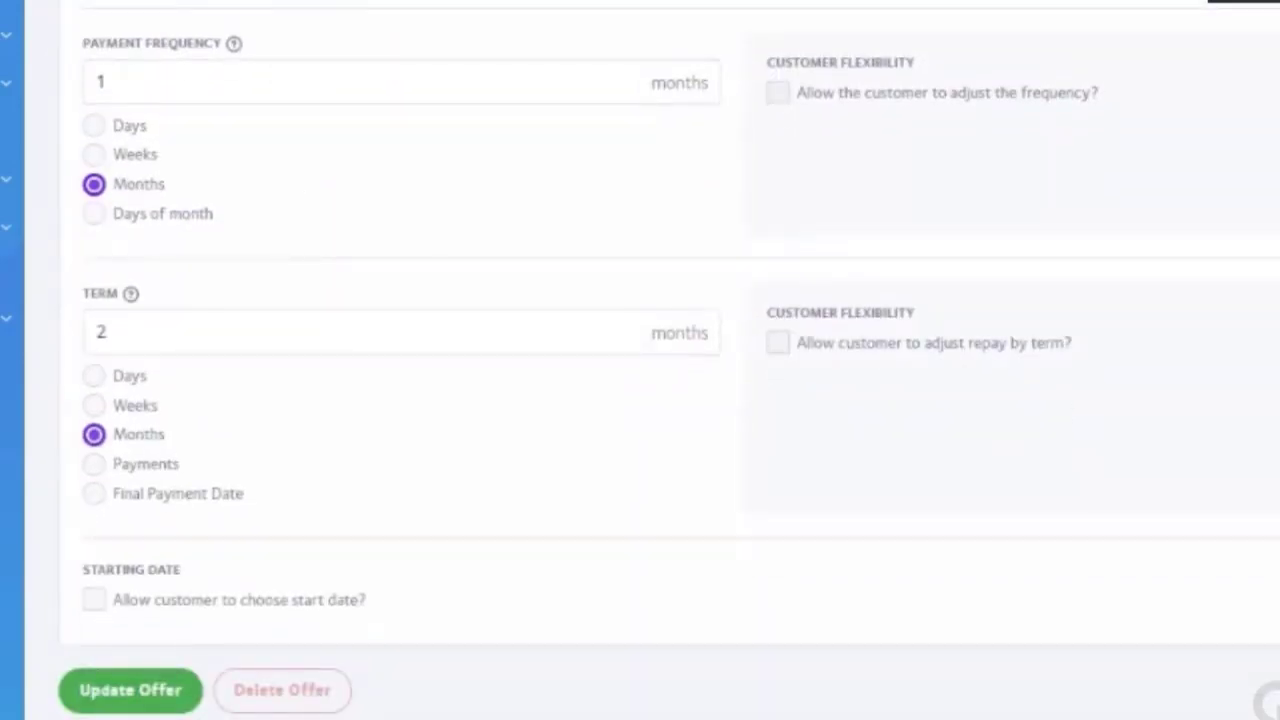
pyautogui.scroll(5, 286, 251)
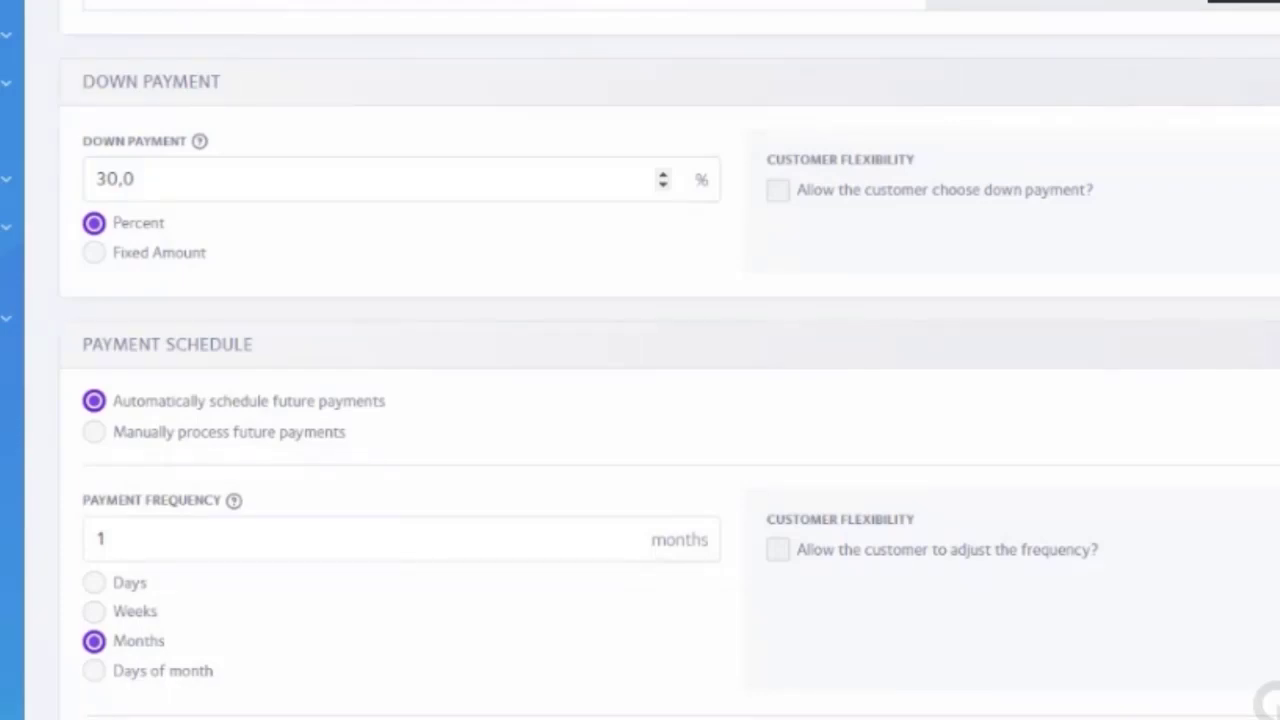
pyautogui.scroll(-4, 57, 206)
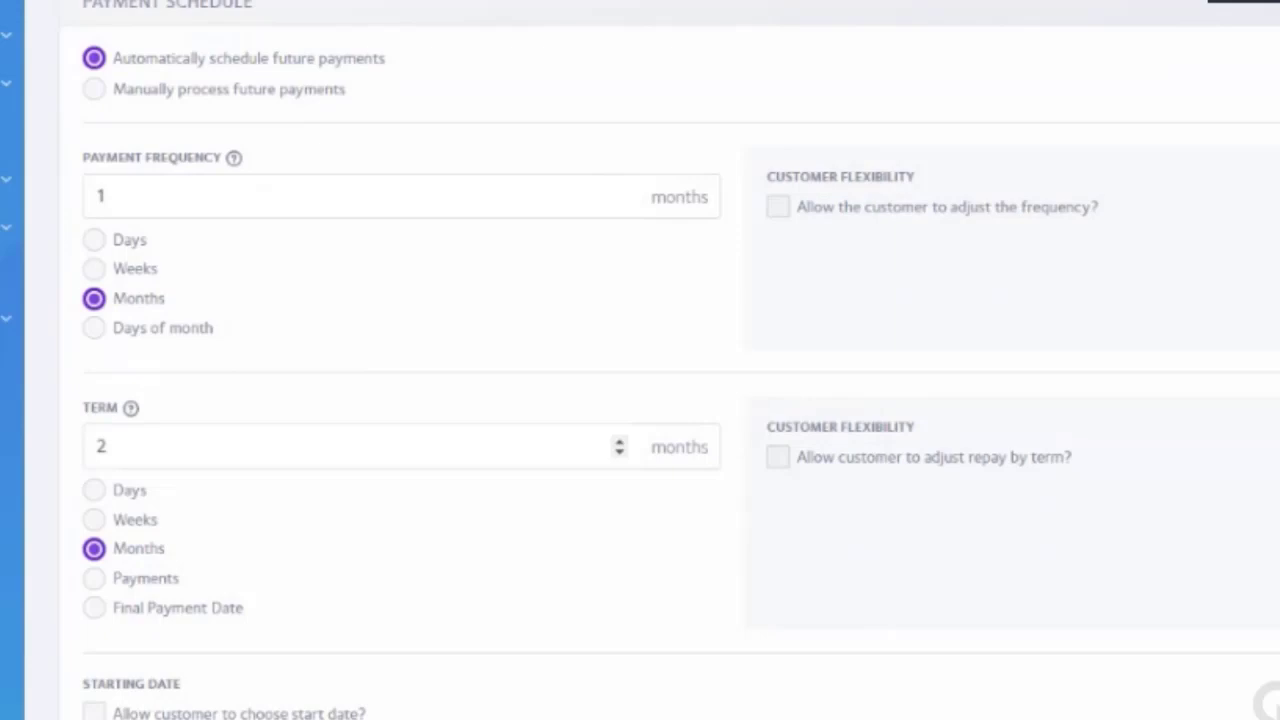
pyautogui.scroll(-1, 114, 451)
pyautogui.scroll(3, 163, 457)
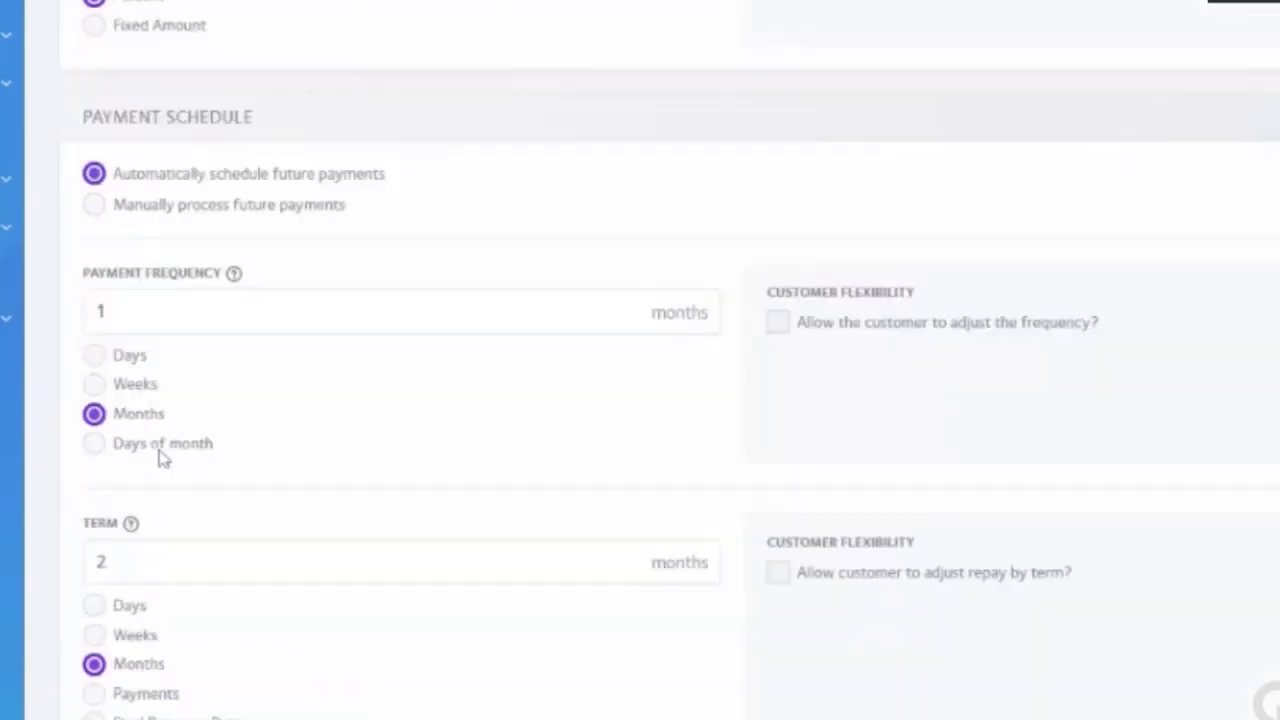
pyautogui.scroll(3, 162, 458)
pyautogui.scroll(-5, 191, 438)
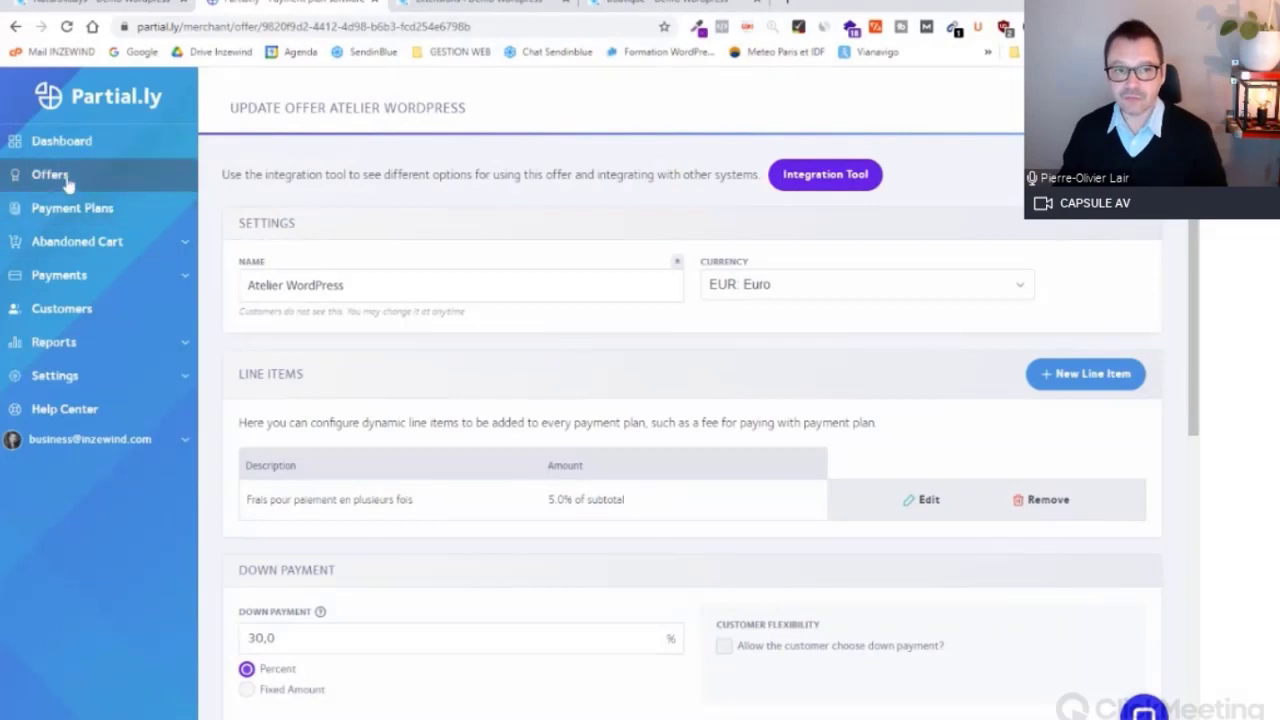
# Step: Start a new offer named 'Paiement séjour en 4X (frais 2%)'
pyautogui.click(66, 178)
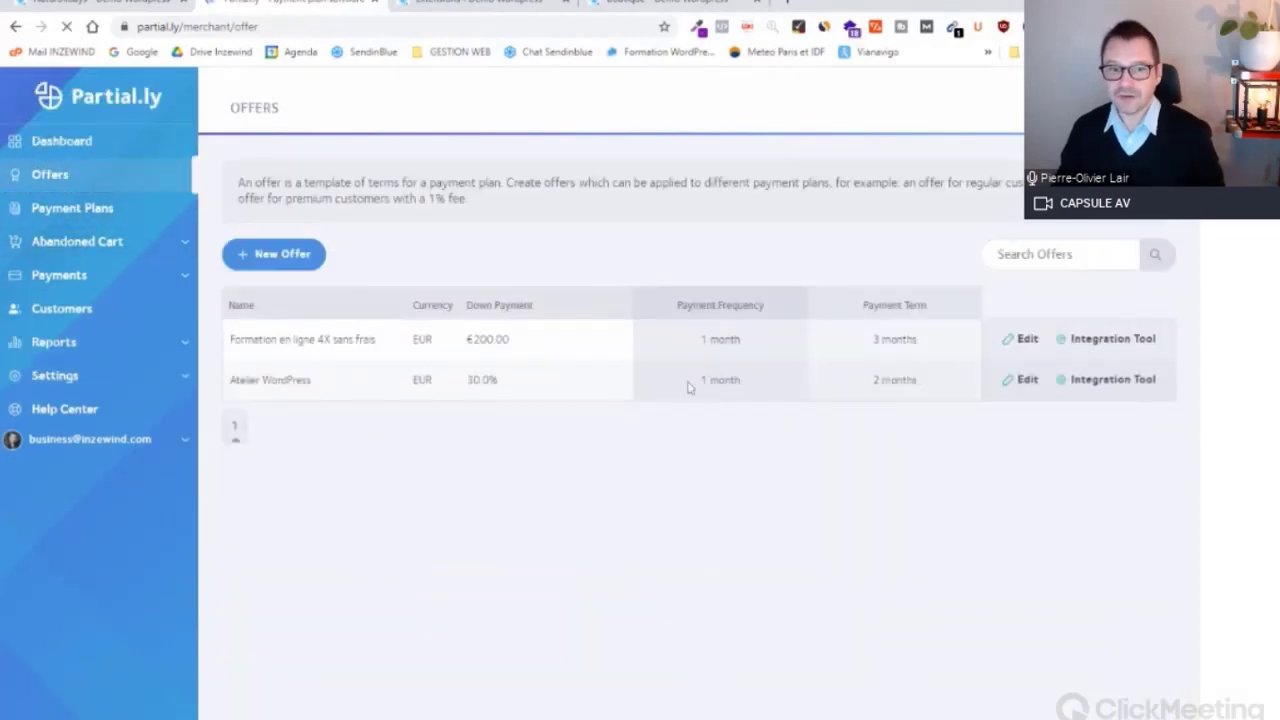
pyautogui.click(288, 254)
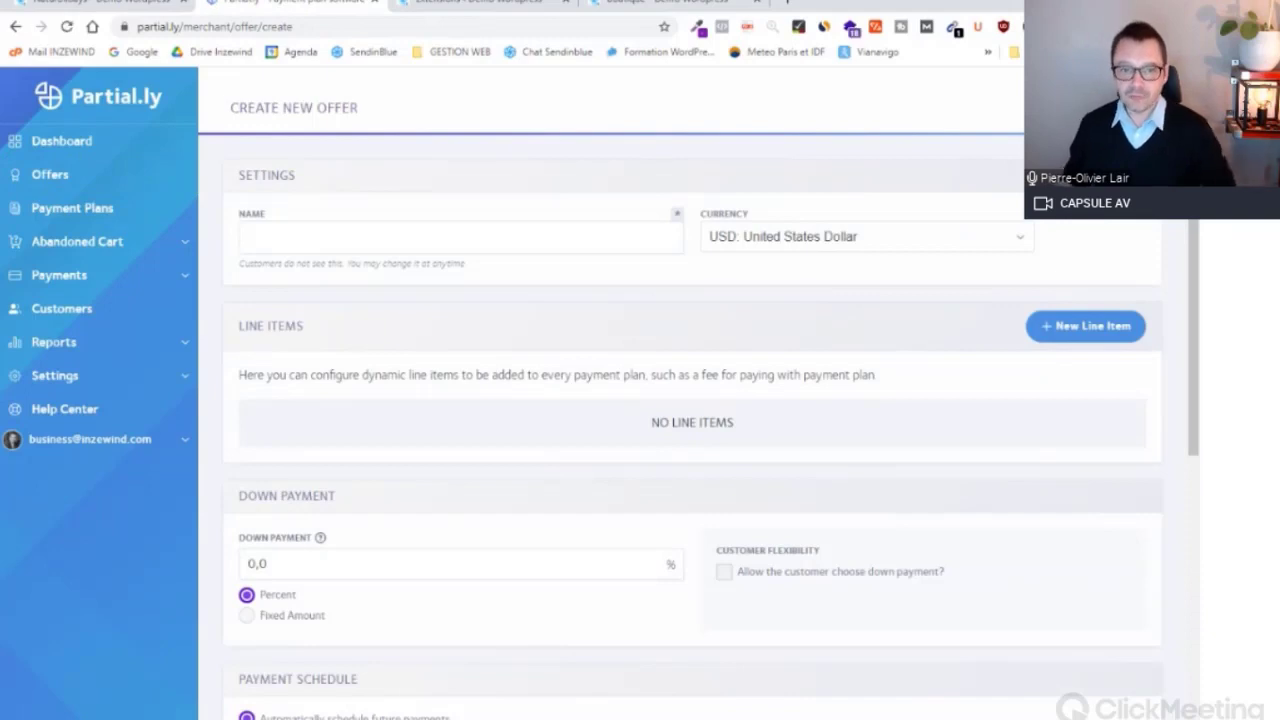
pyautogui.click(431, 231)
pyautogui.write('Paiement séjour en 4X')
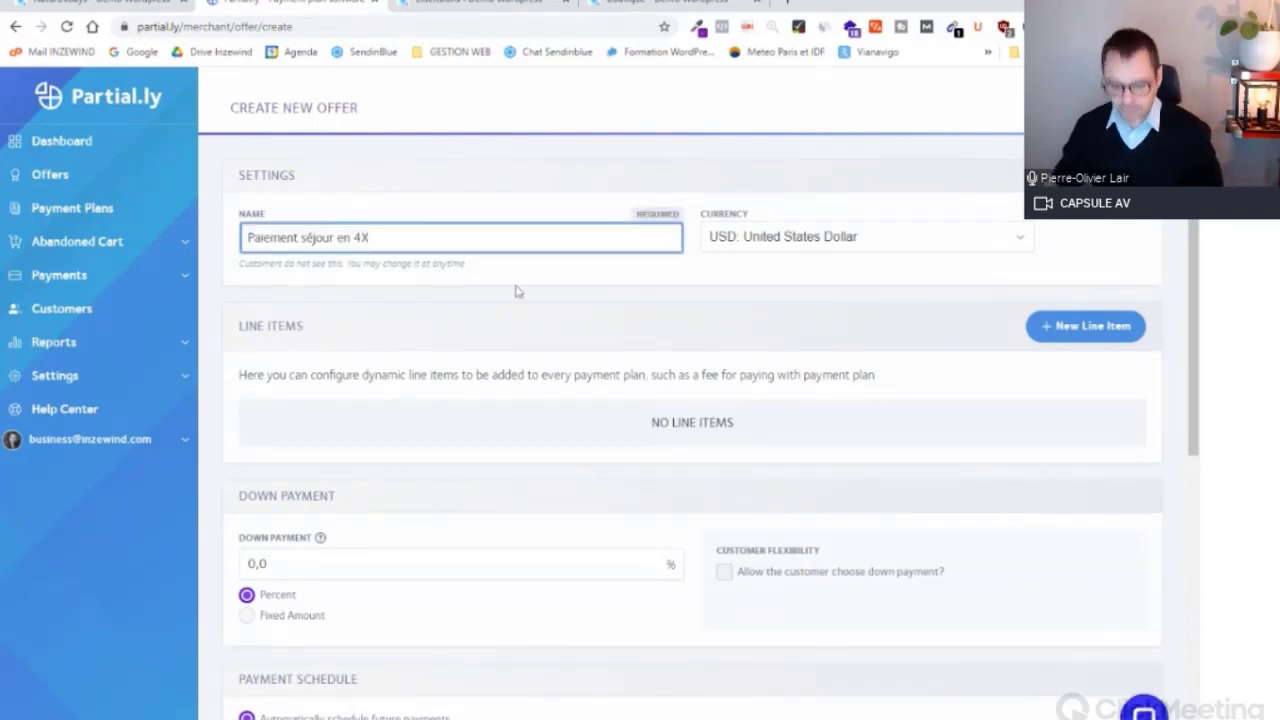
pyautogui.write('(frais 2')
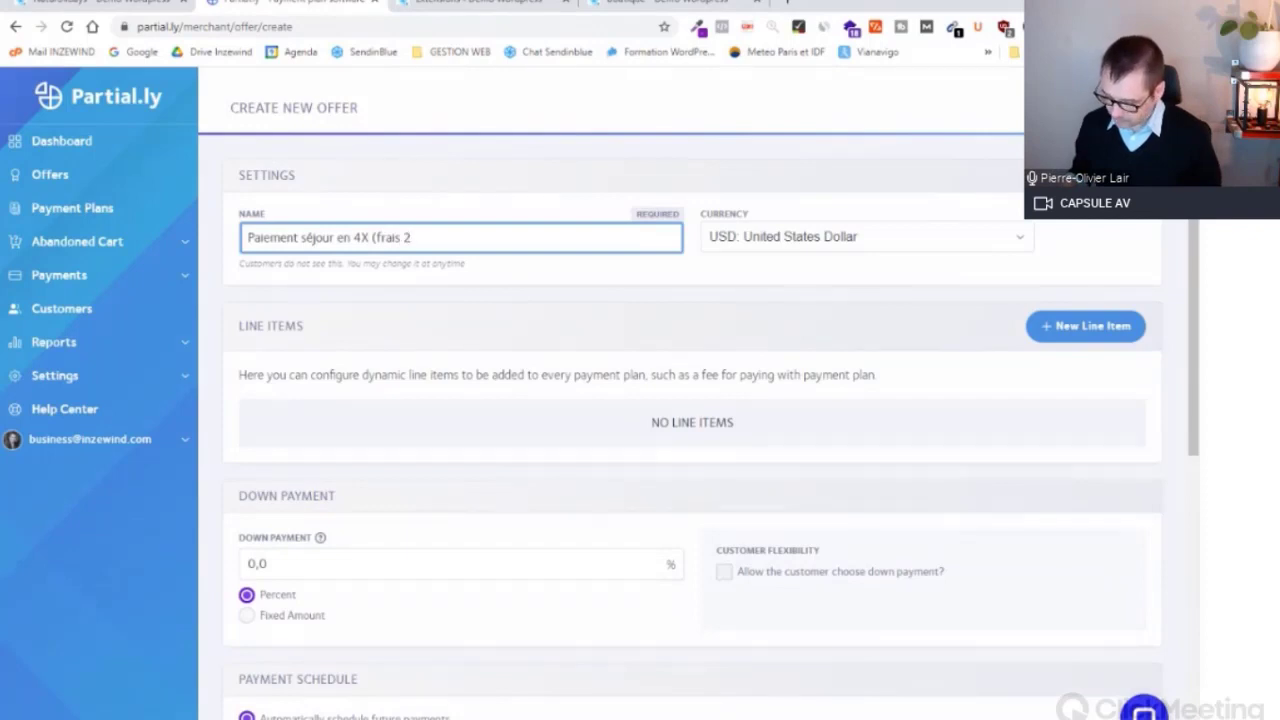
pyautogui.press('BackSpace')
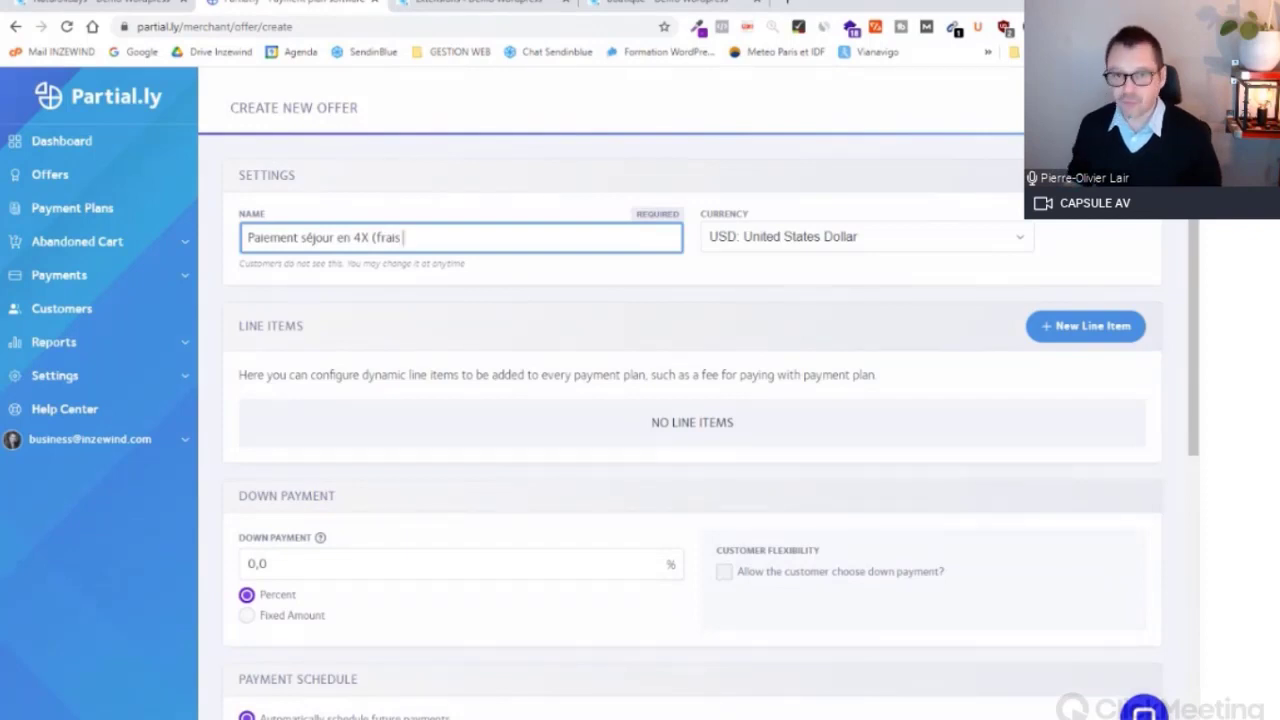
pyautogui.write('2)')
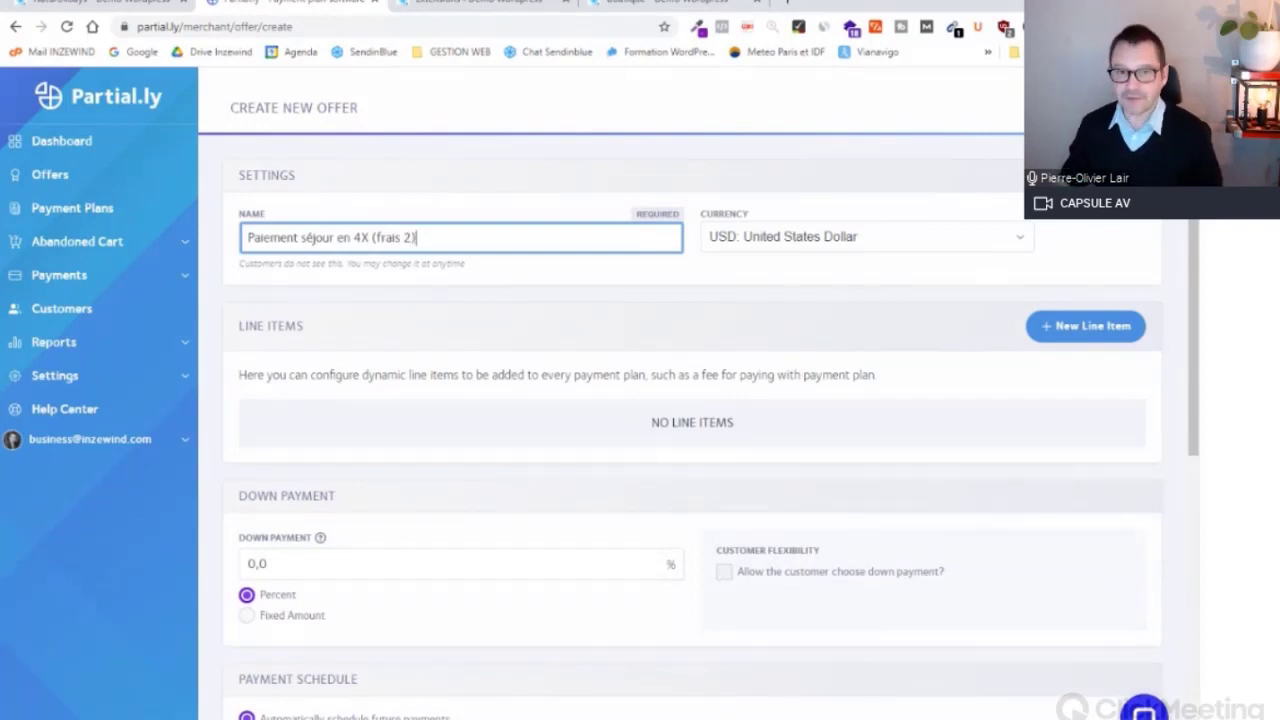
pyautogui.write('%')
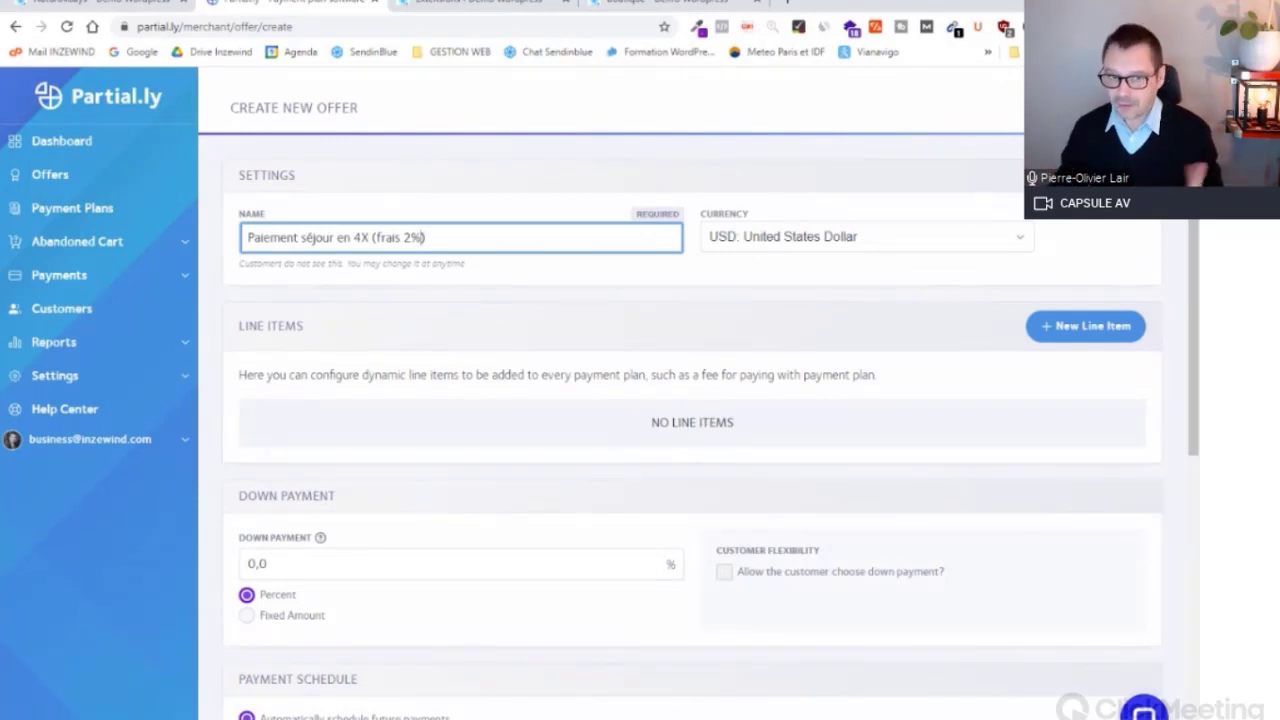
# Step: Set the new offer's currency to EUR: Euro
pyautogui.click(786, 248)
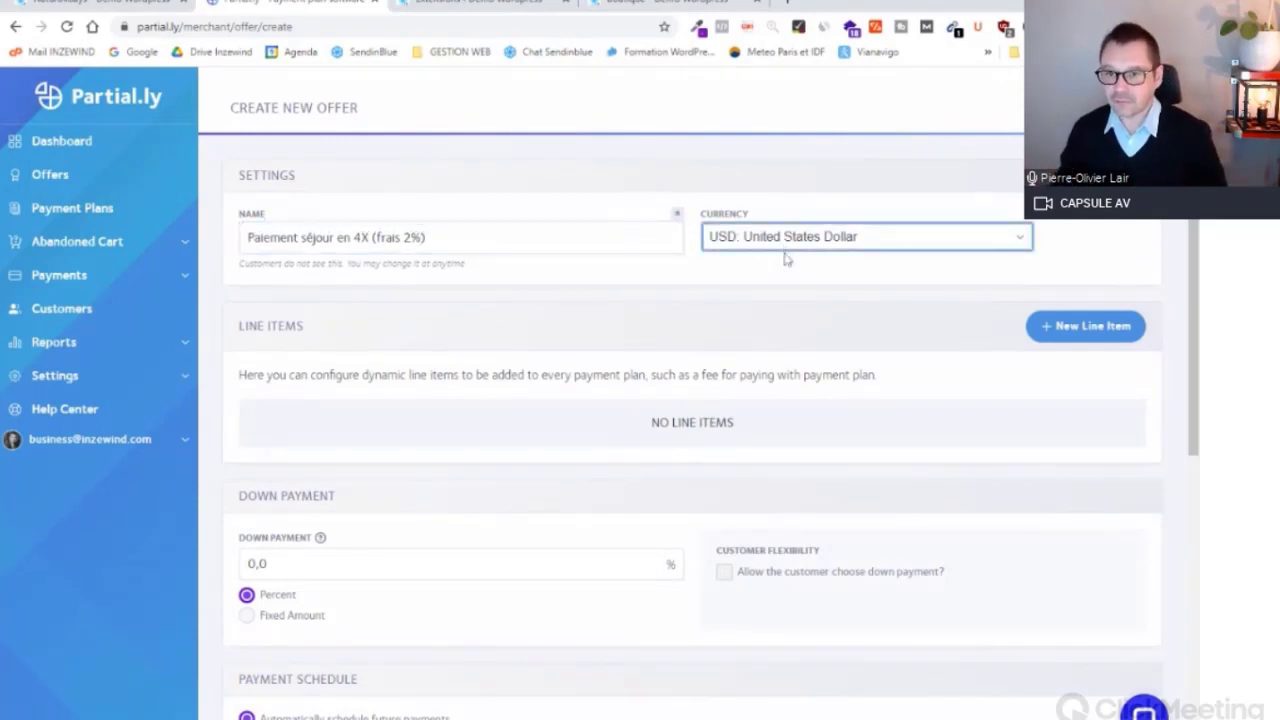
pyautogui.click(785, 256)
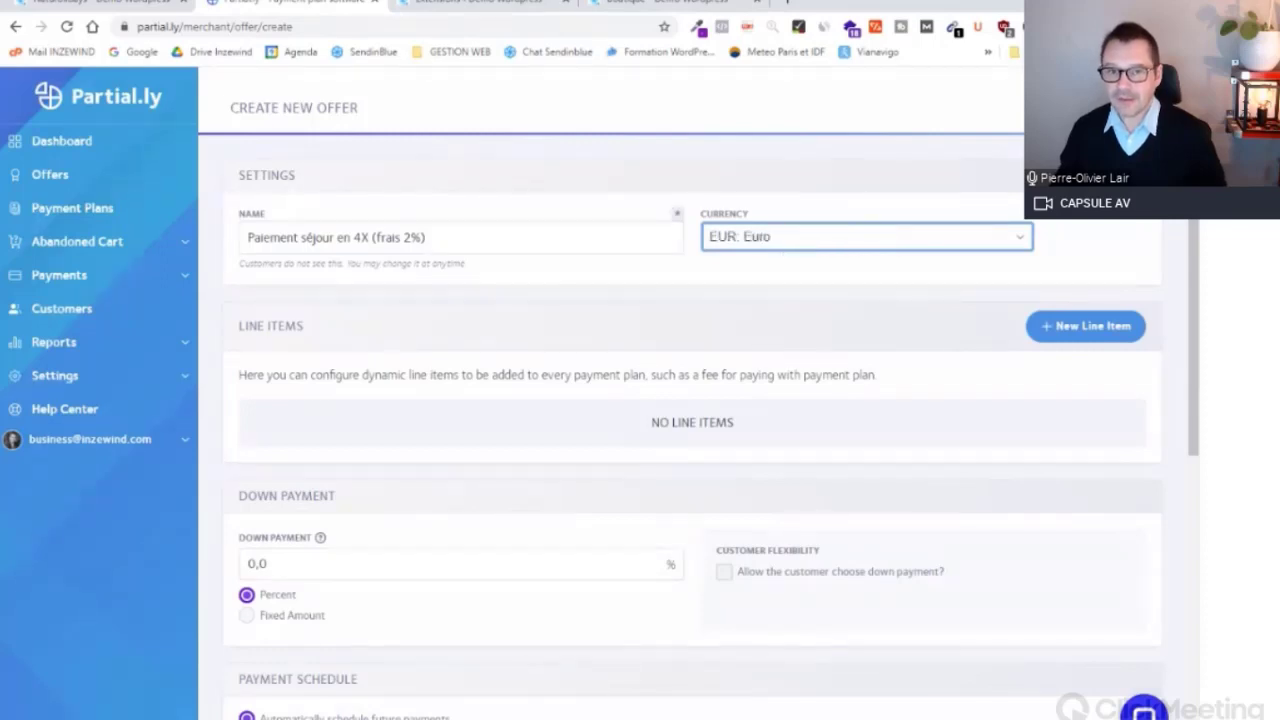
pyautogui.click(426, 238)
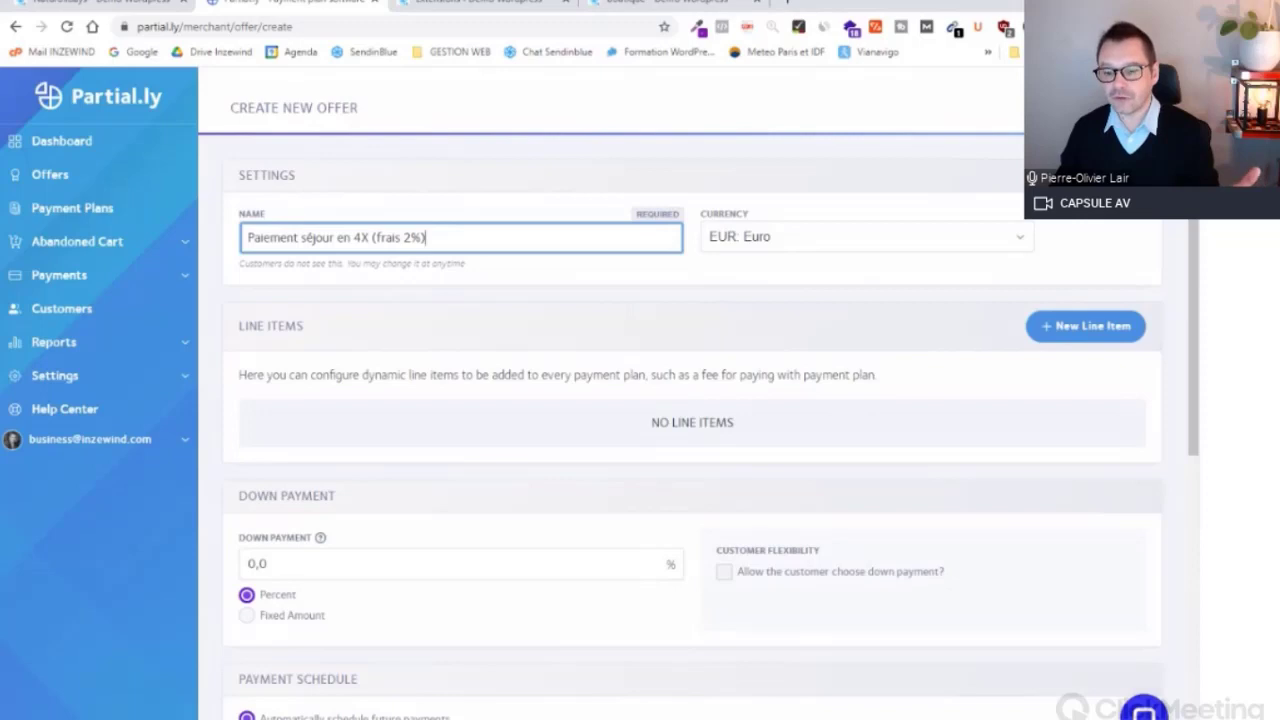
# Step: Add the line item 'Paiement des frais (2%)' at 2% of the subtotal
pyautogui.click(1078, 326)
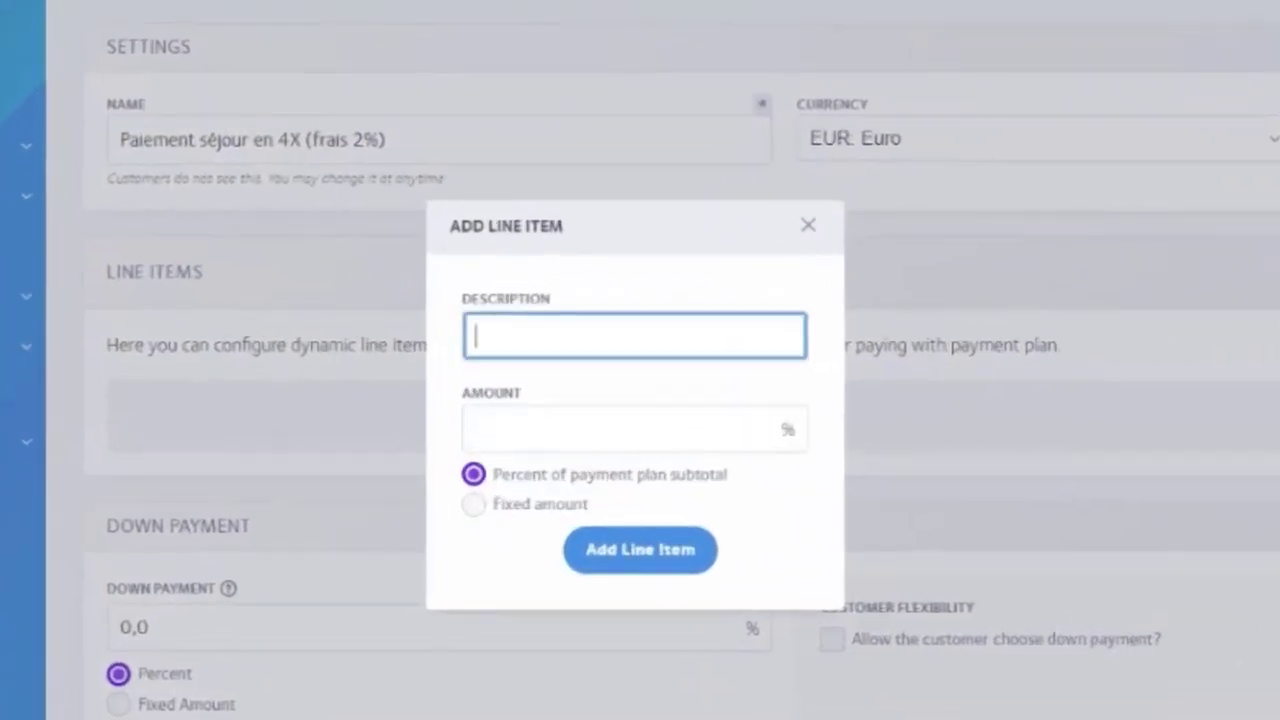
pyautogui.write('Paiement des f')
pyautogui.write('rais (2%)')
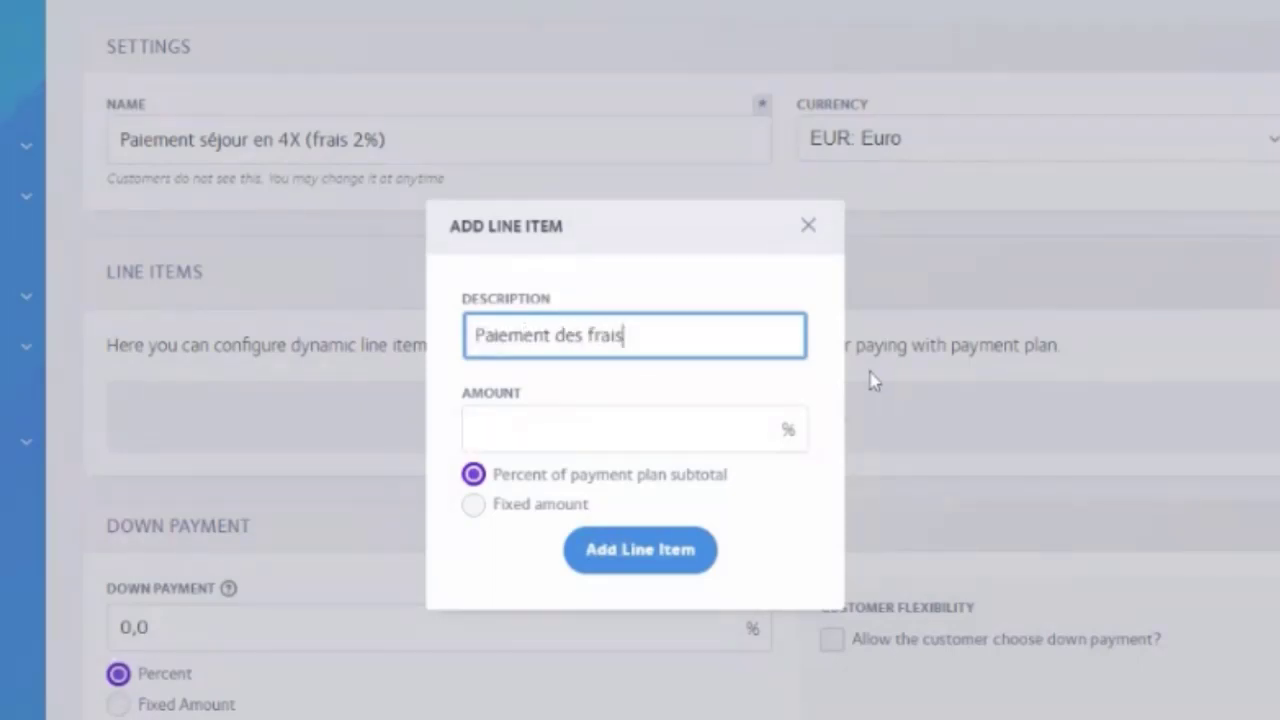
pyautogui.press('Tab')
pyautogui.write('2')
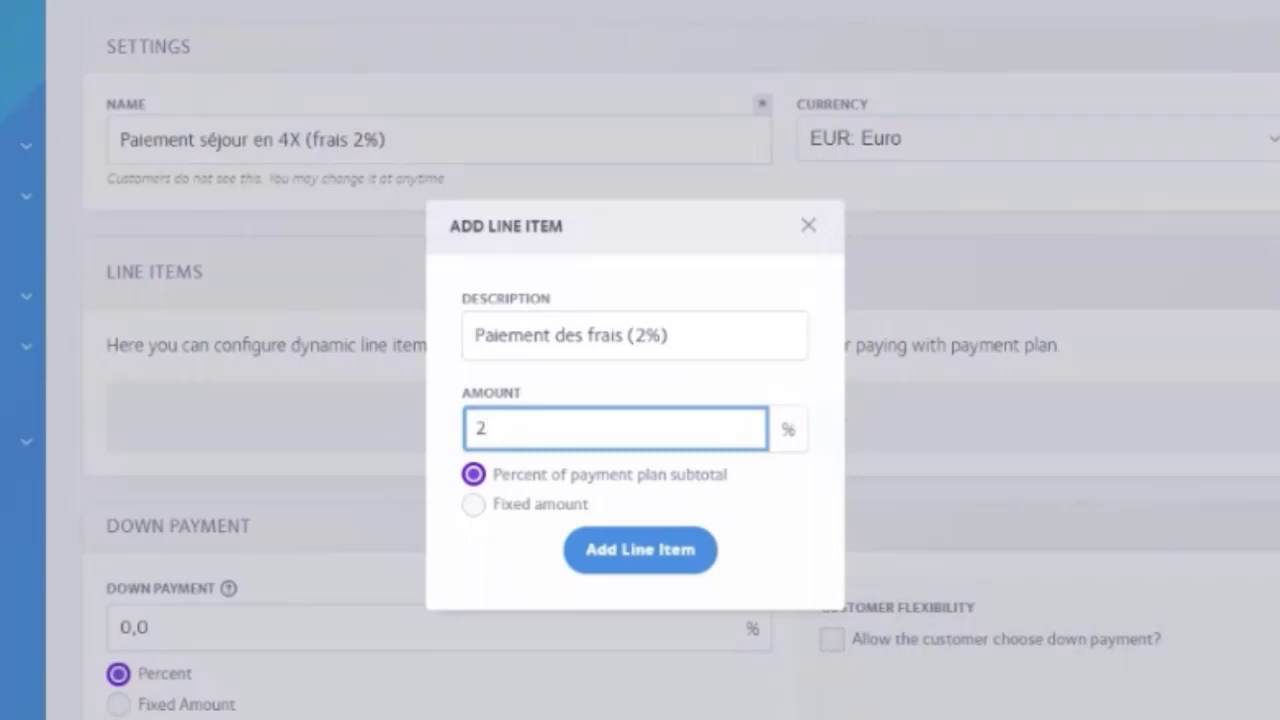
pyautogui.click(651, 558)
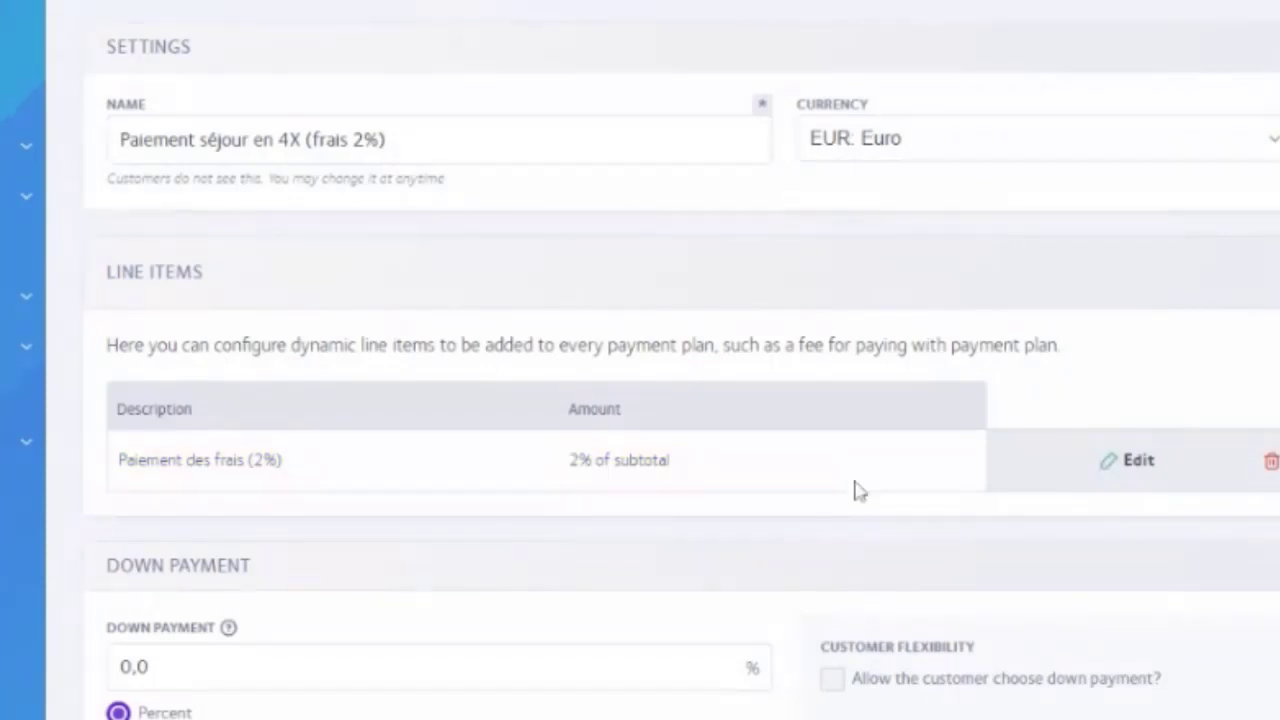
pyautogui.scroll(-3, 857, 490)
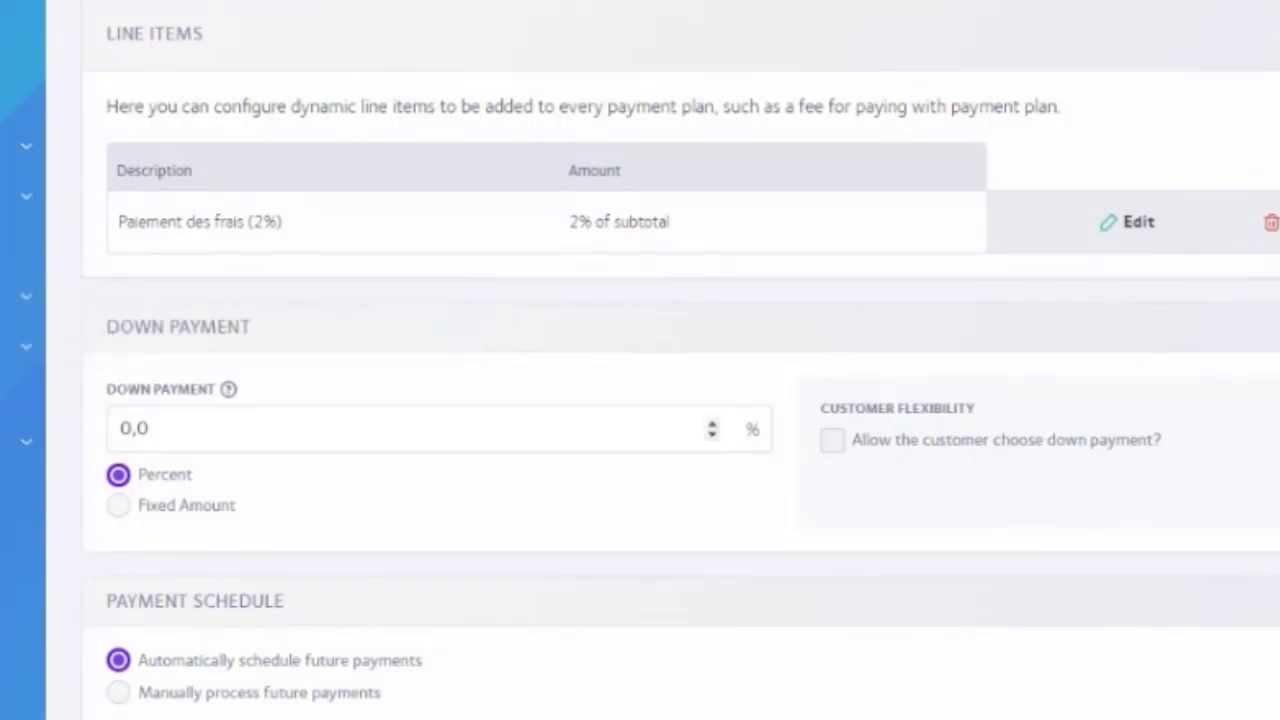
# Step: Make the down payment 25 percent, trying Fixed Amount before settling on Percent
pyautogui.scroll(2, 208, 440)
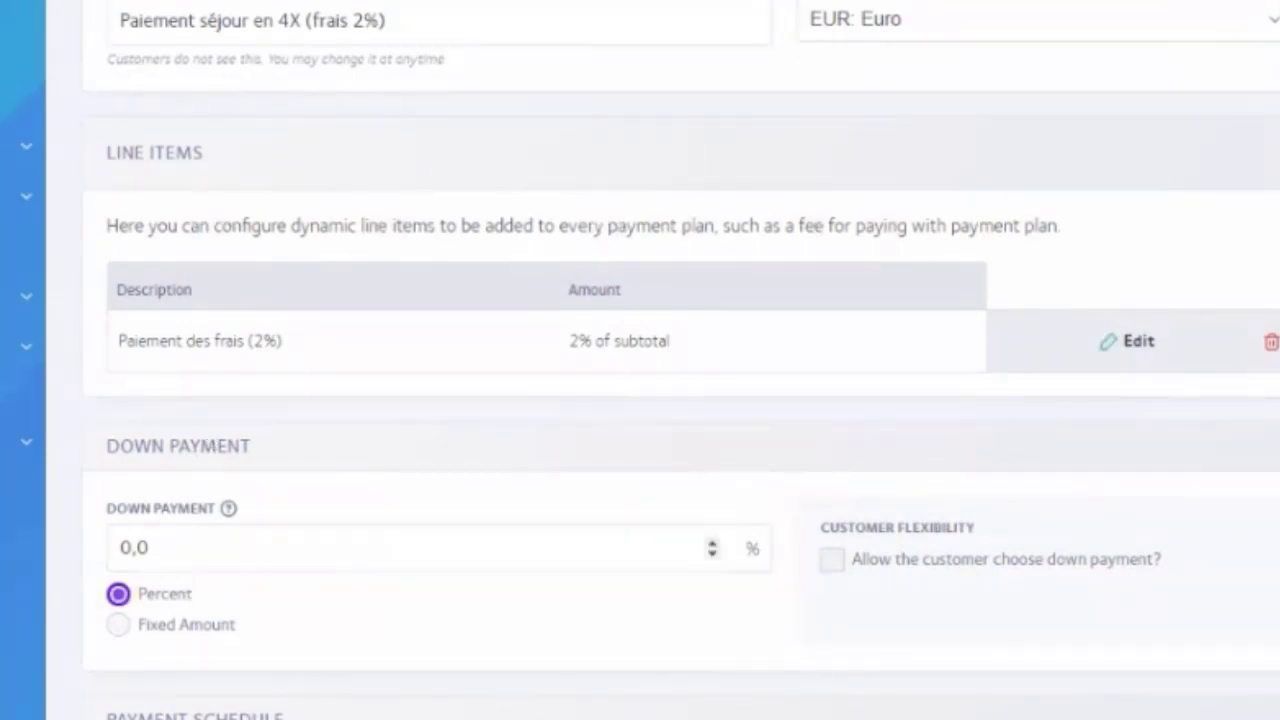
pyautogui.hotkey('ctrl', 'a')
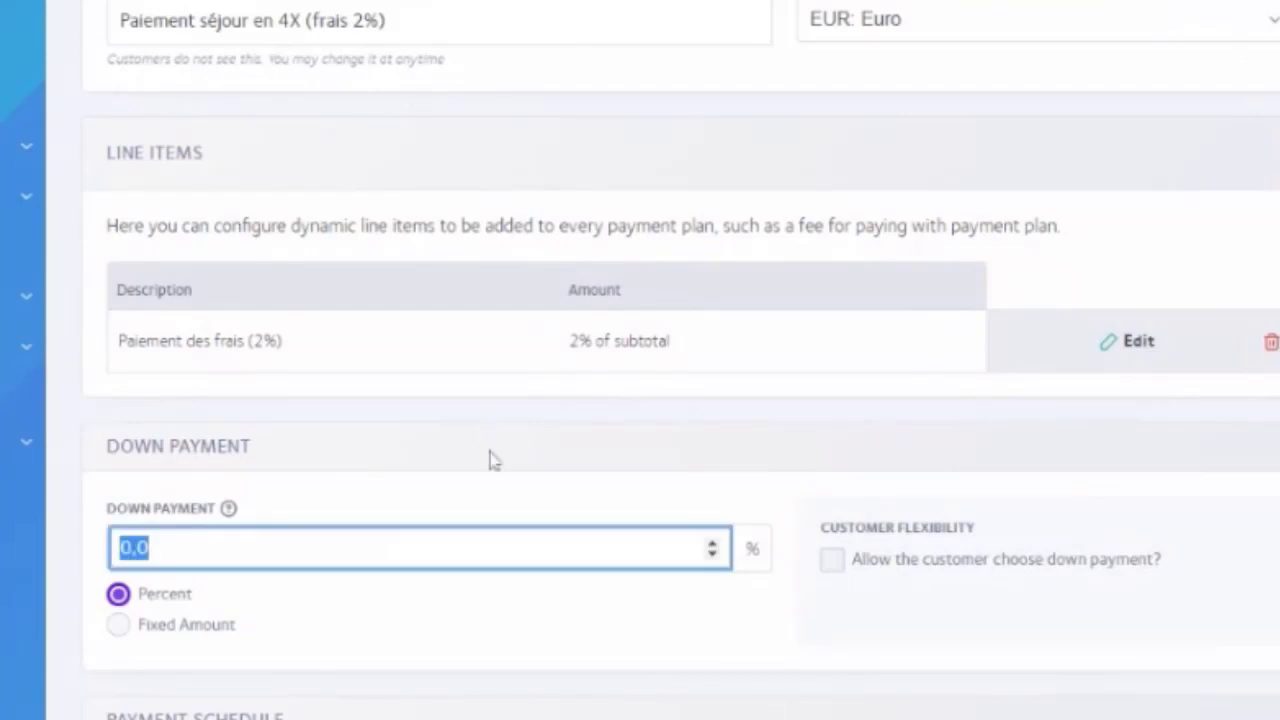
pyautogui.write('25')
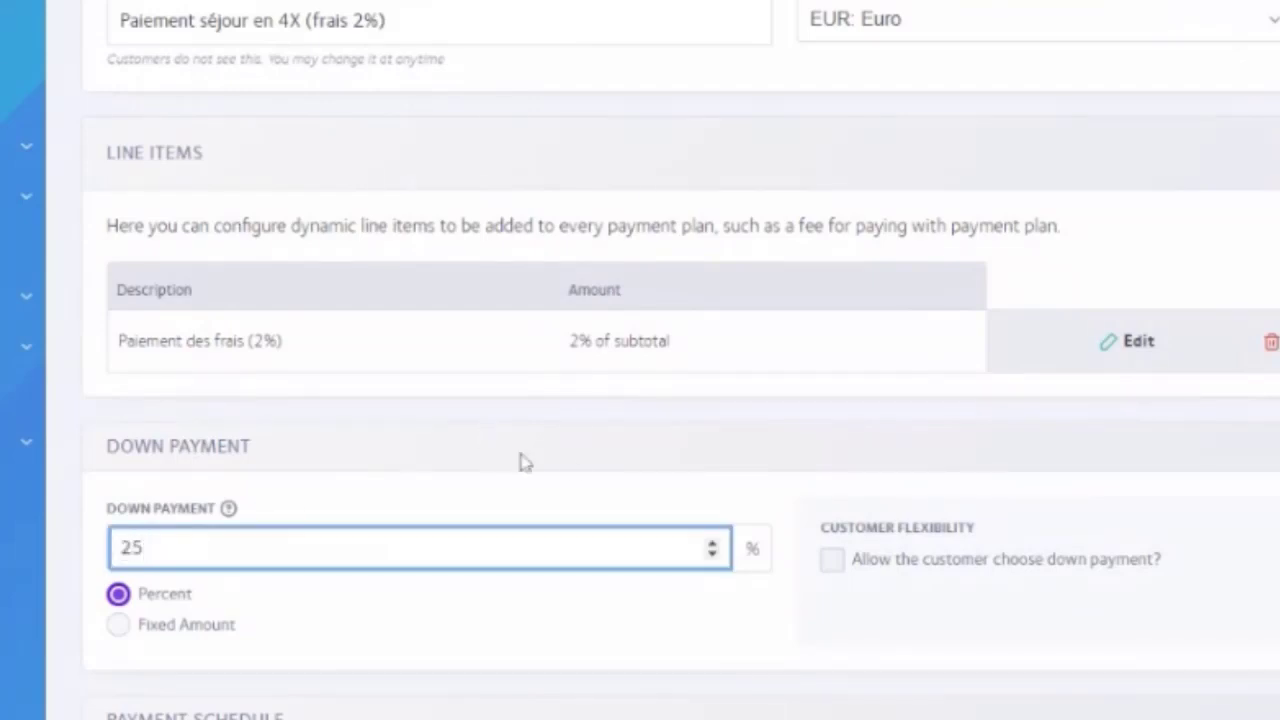
pyautogui.scroll(-1, 571, 466)
pyautogui.click(186, 519)
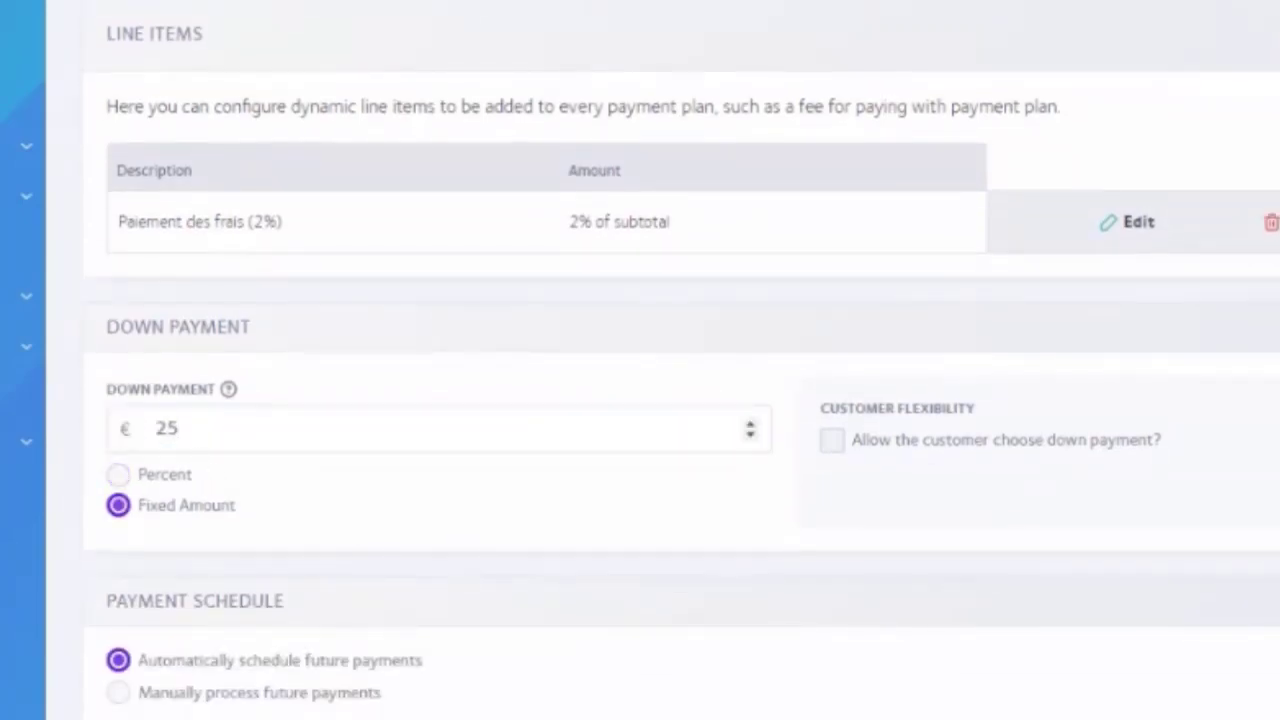
pyautogui.click(122, 478)
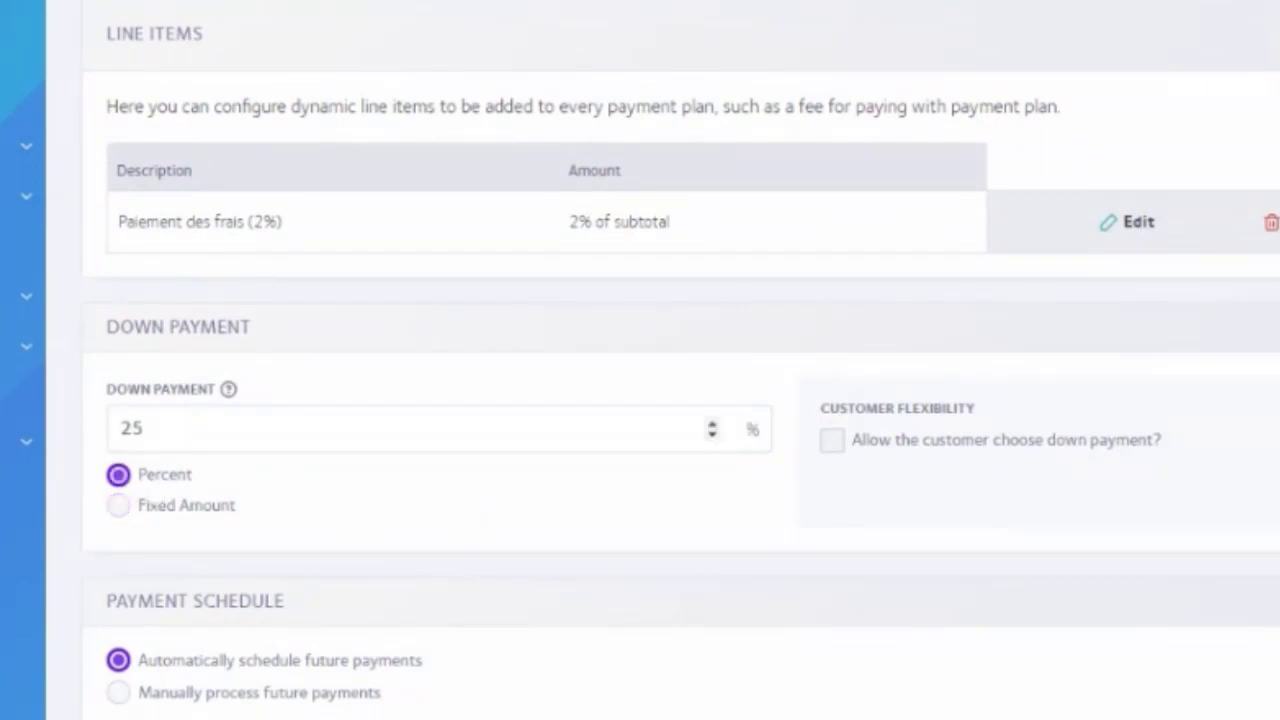
pyautogui.click(346, 508)
pyautogui.click(168, 476)
pyautogui.scroll(1, 437, 486)
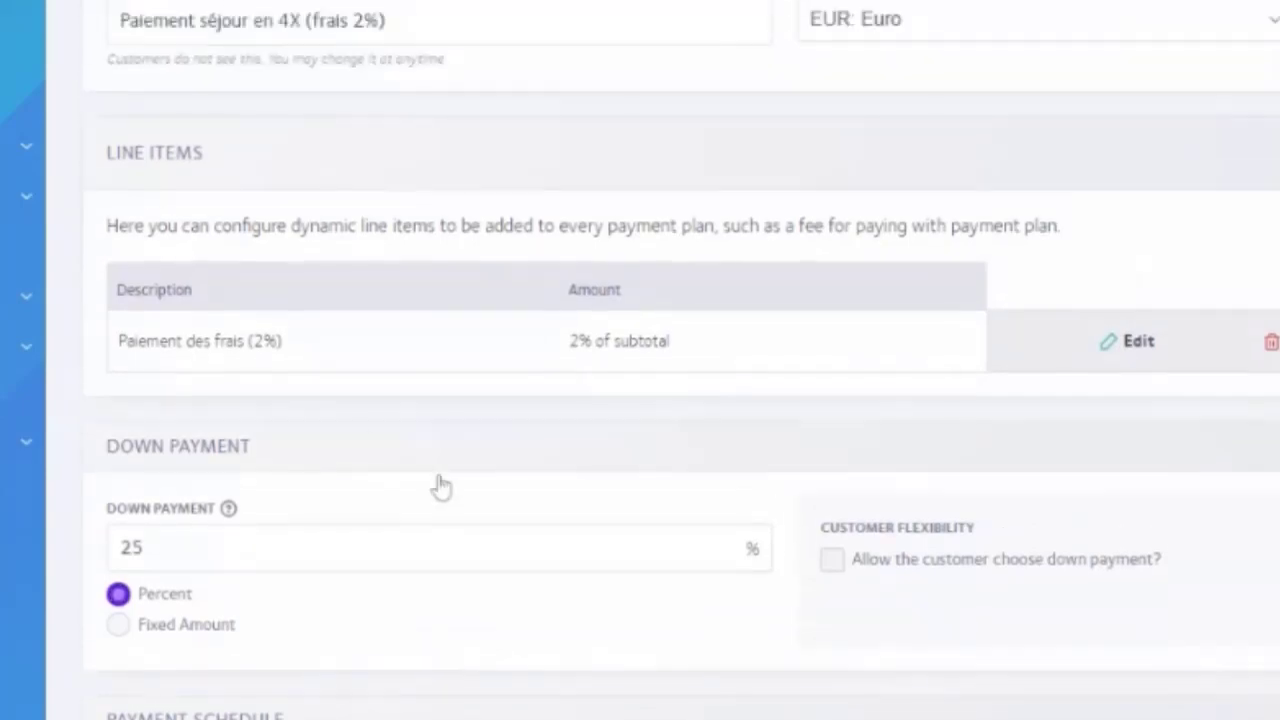
pyautogui.scroll(-1, 187, 521)
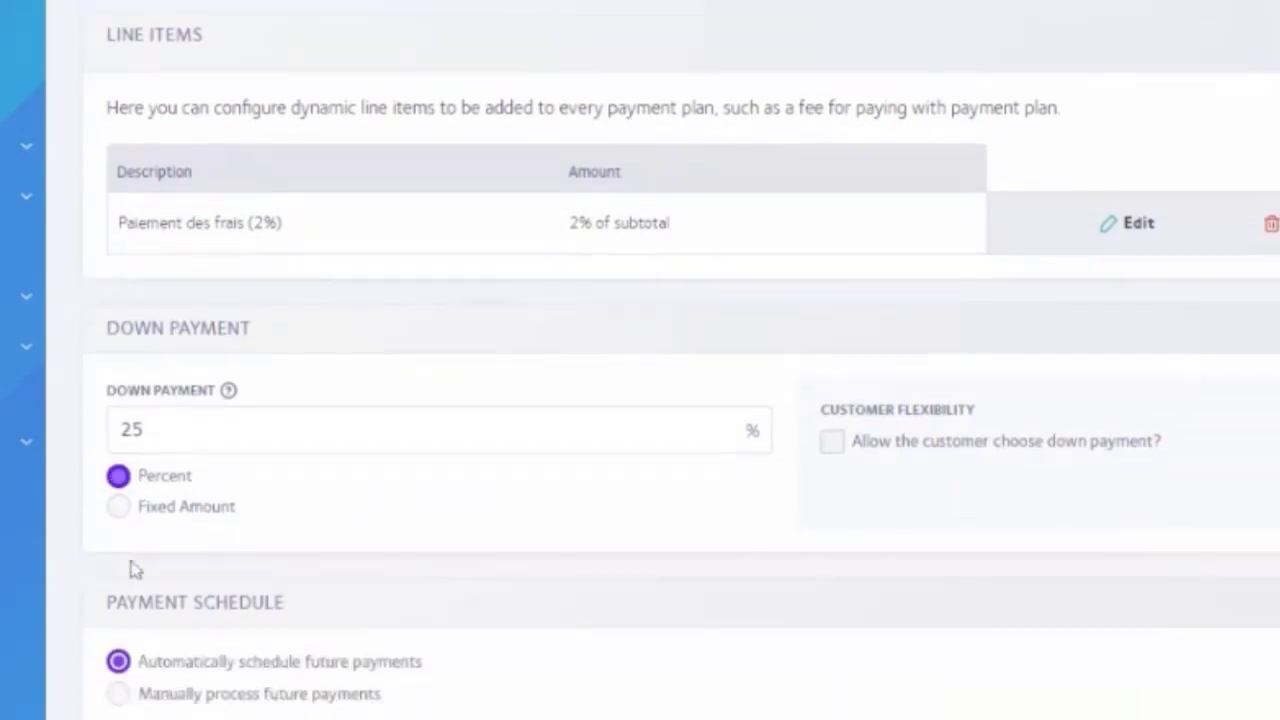
pyautogui.scroll(1, 640, 360)
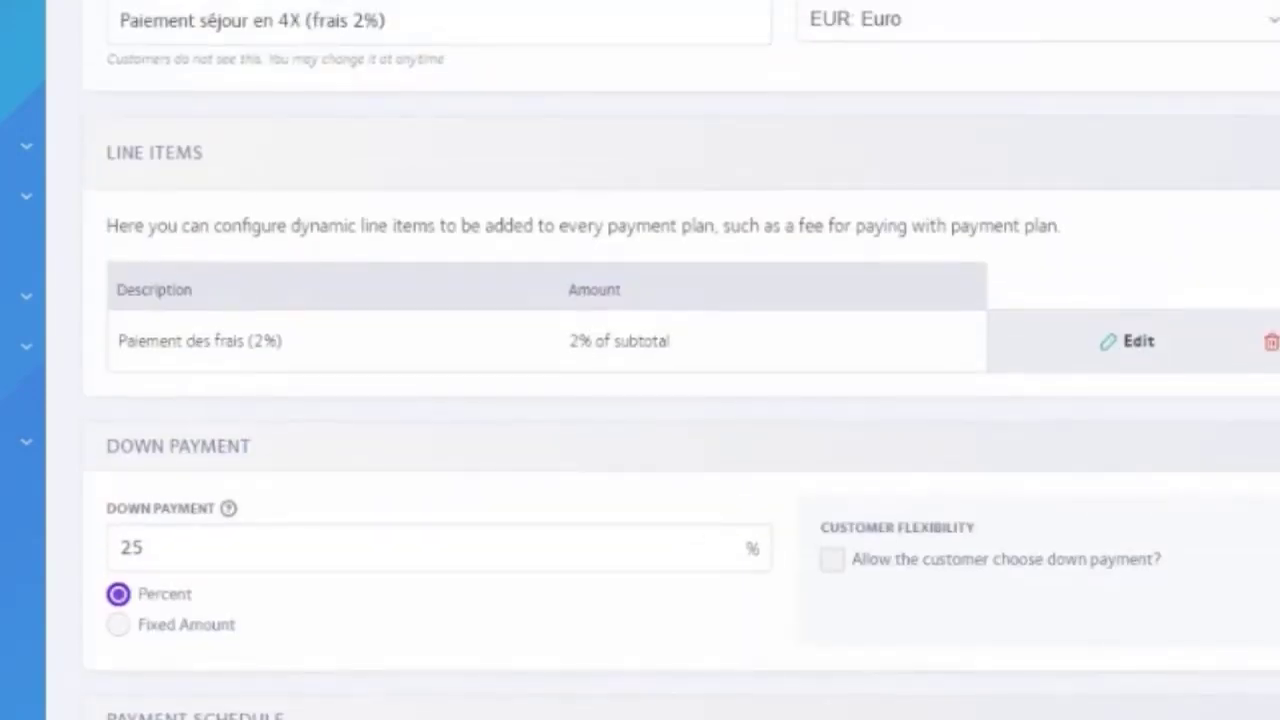
pyautogui.scroll(1, 229, 400)
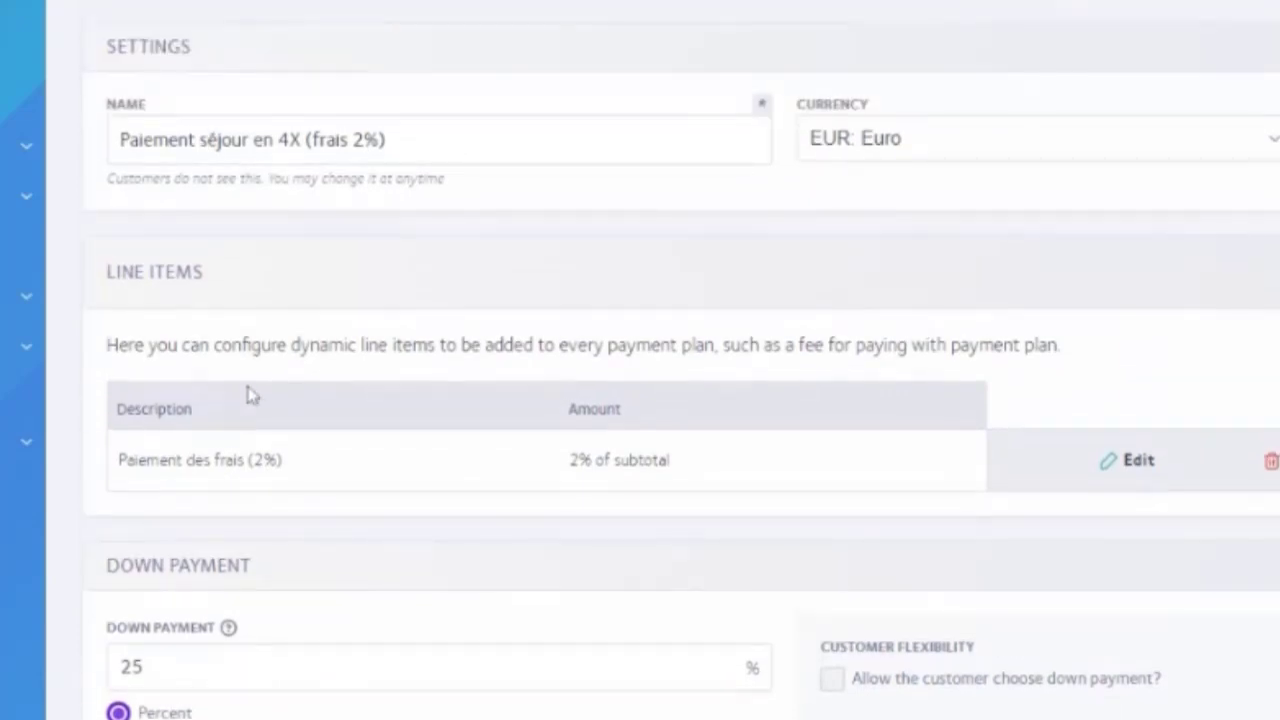
pyautogui.scroll(-3, 240, 402)
pyautogui.scroll(-2, 262, 398)
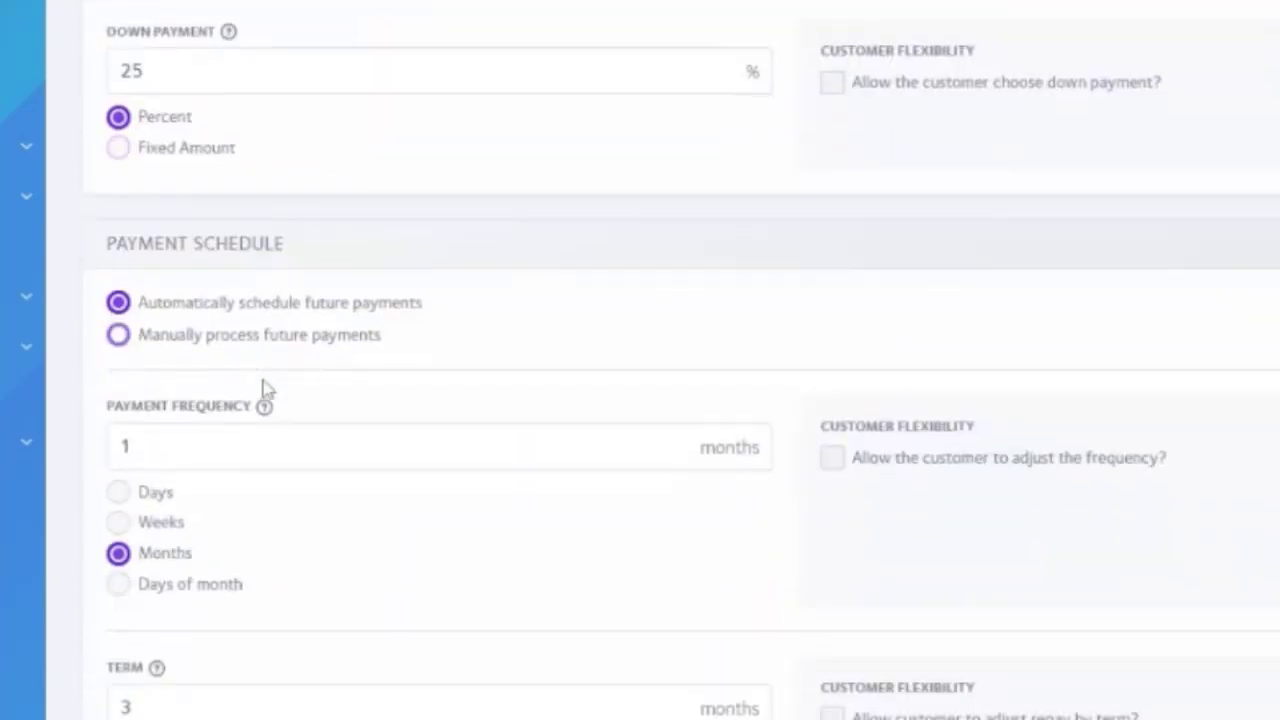
pyautogui.scroll(-1, 251, 406)
pyautogui.scroll(1, 251, 391)
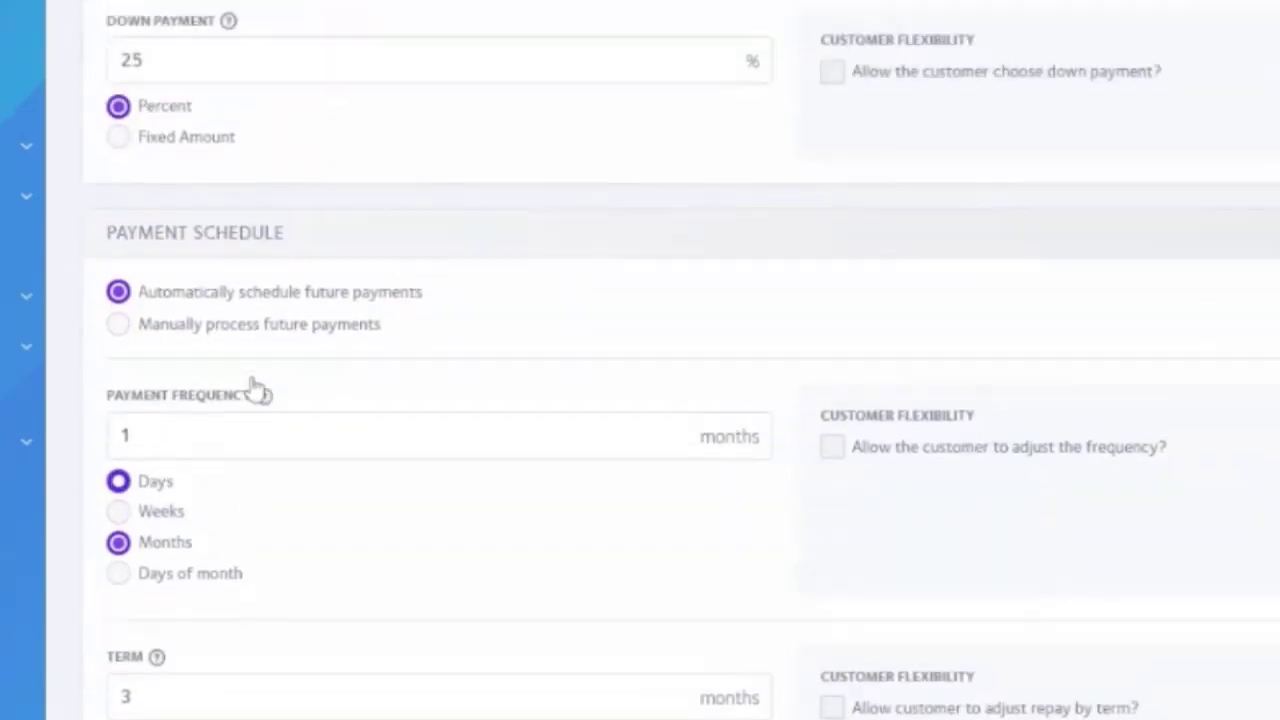
pyautogui.scroll(-1, 251, 406)
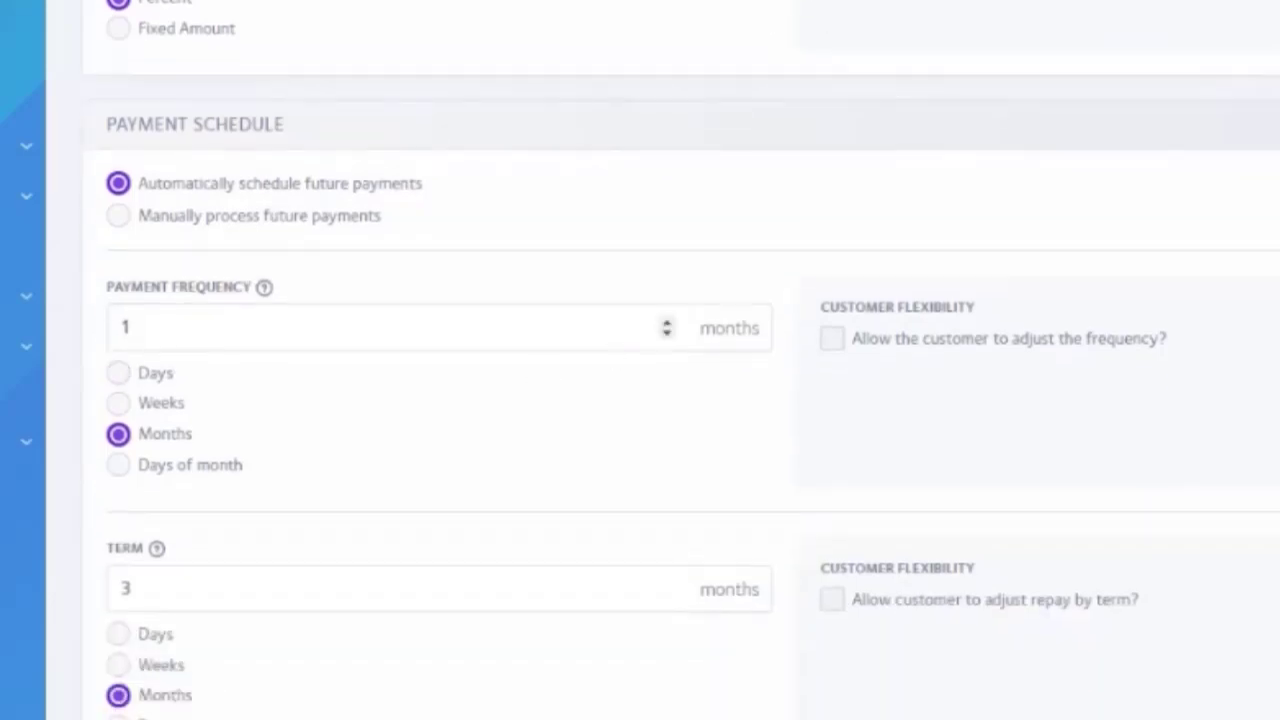
pyautogui.scroll(-1, 251, 406)
pyautogui.moveTo(152, 449); pyautogui.dragTo(73, 459)
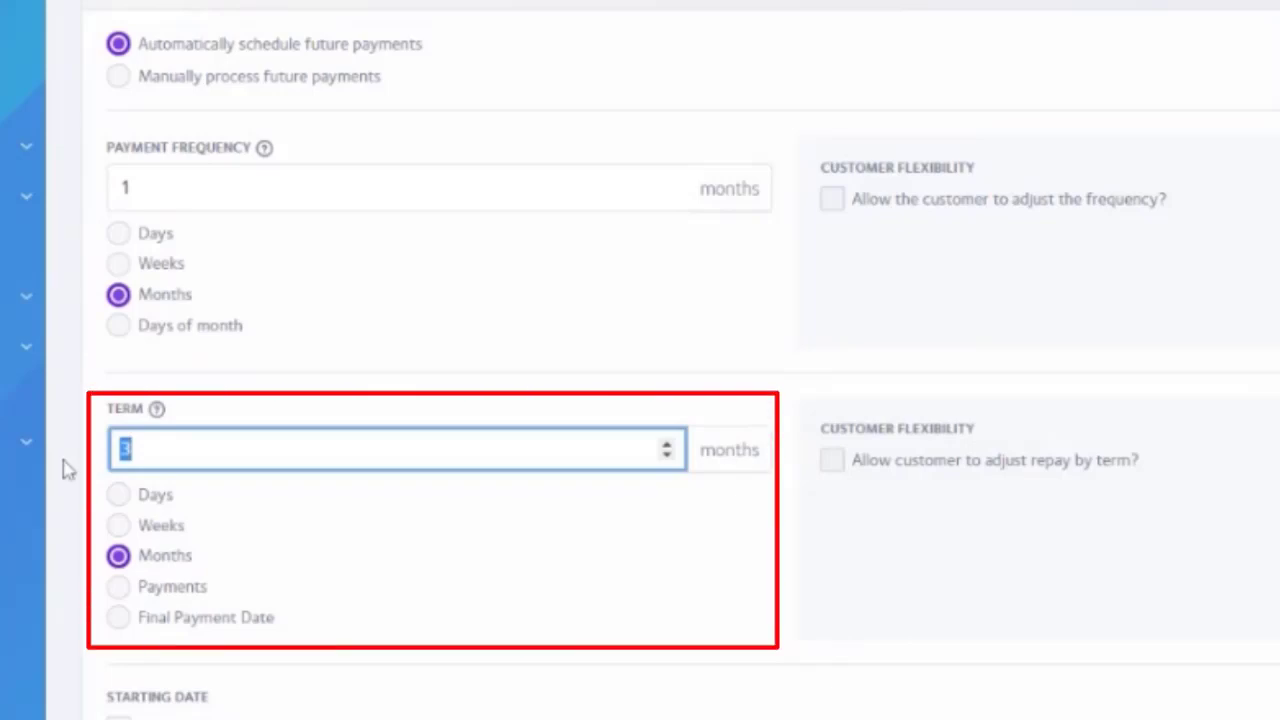
pyautogui.write('3')
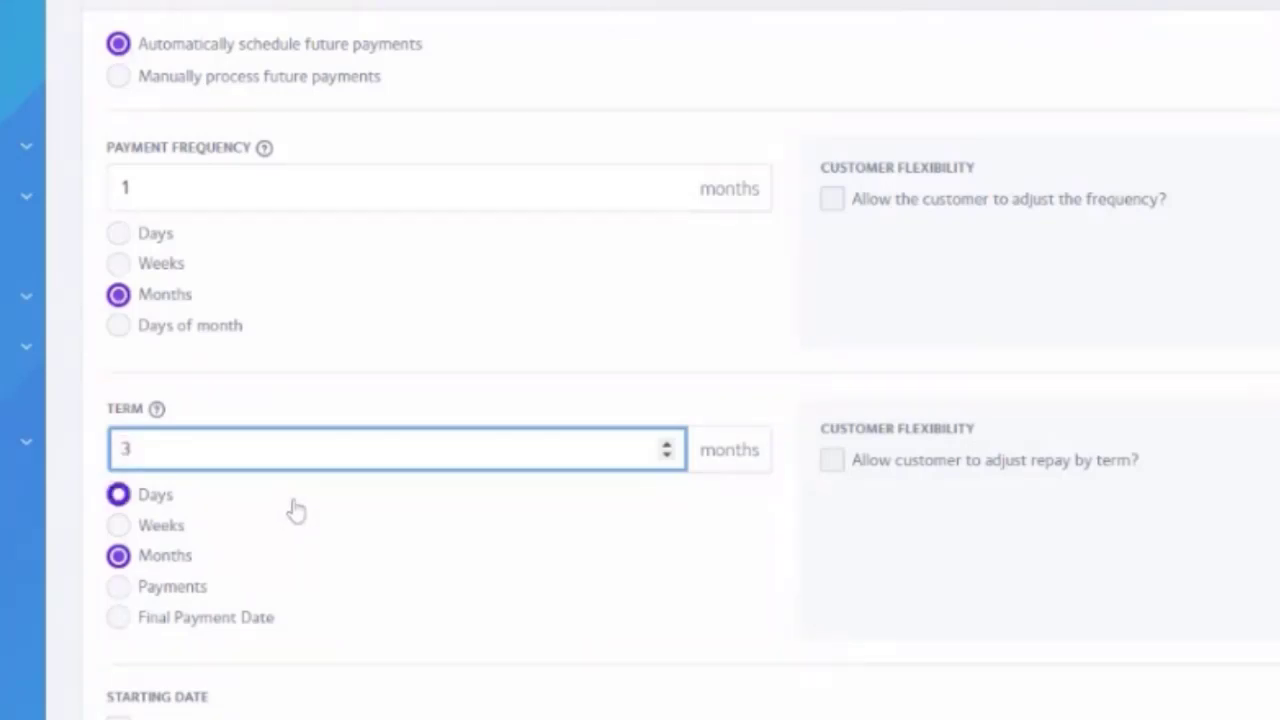
pyautogui.scroll(2, 294, 509)
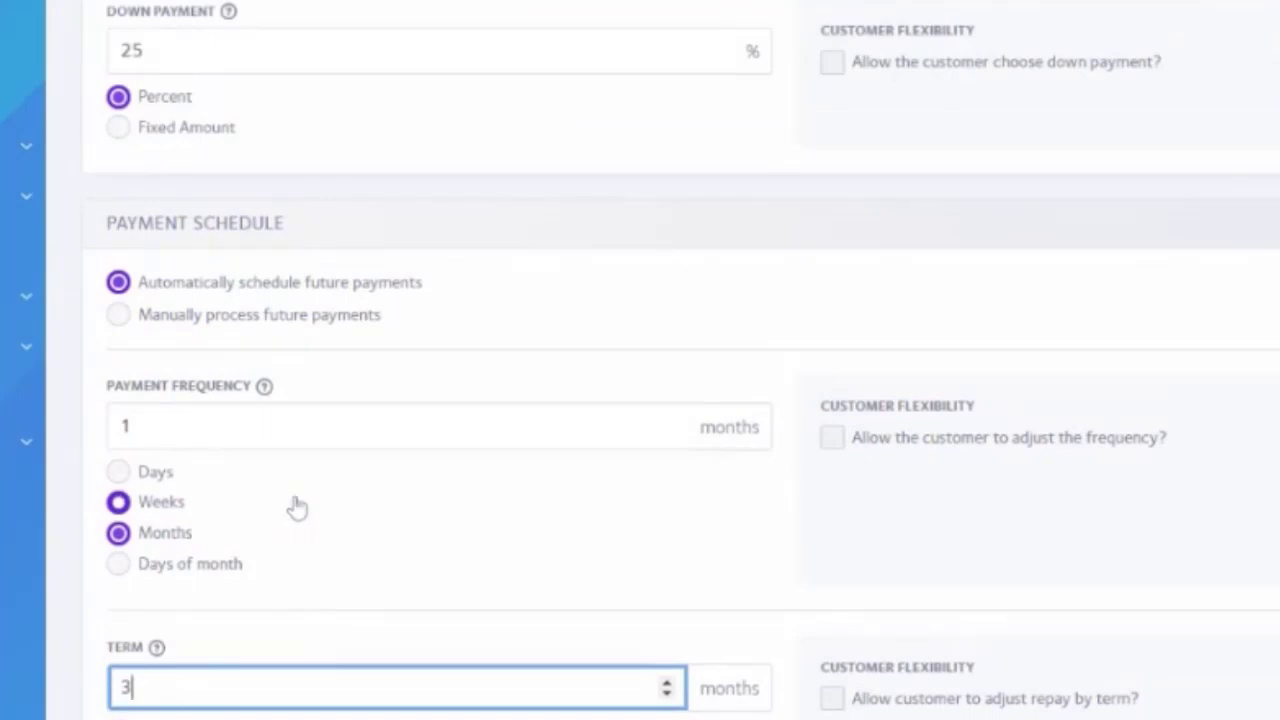
pyautogui.scroll(-1, 301, 510)
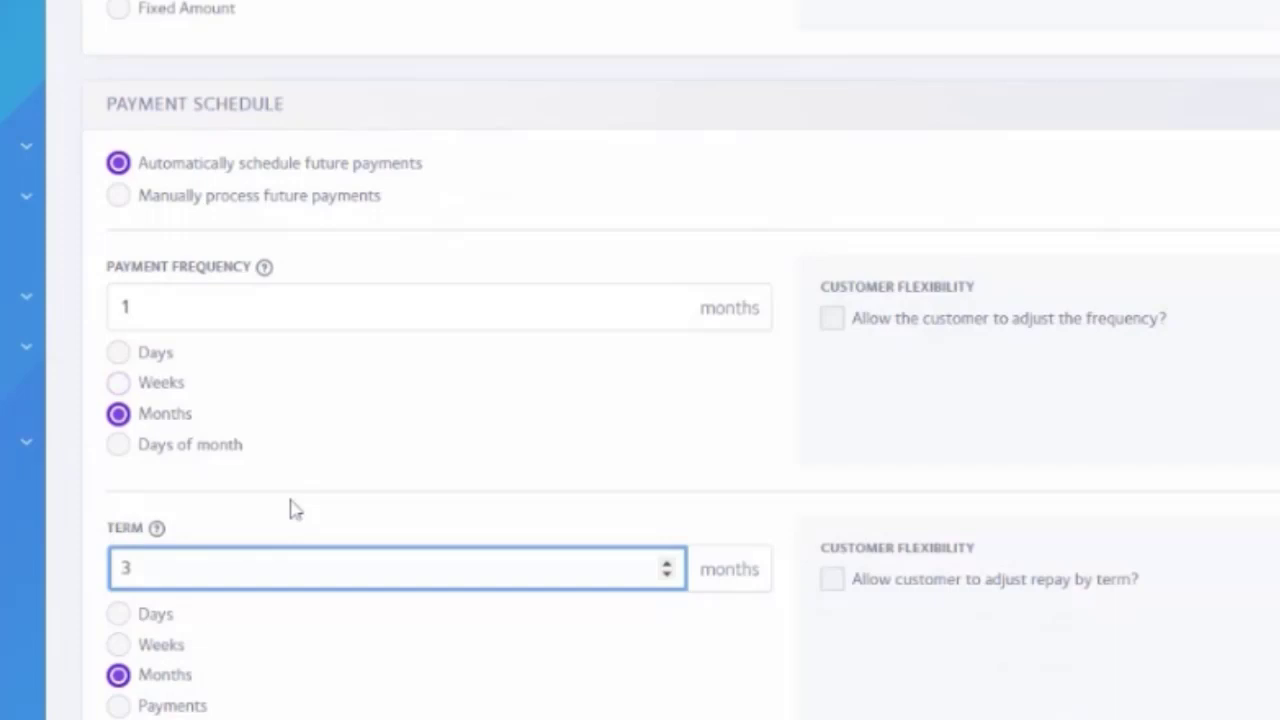
pyautogui.scroll(4, 337, 443)
pyautogui.scroll(1, 337, 443)
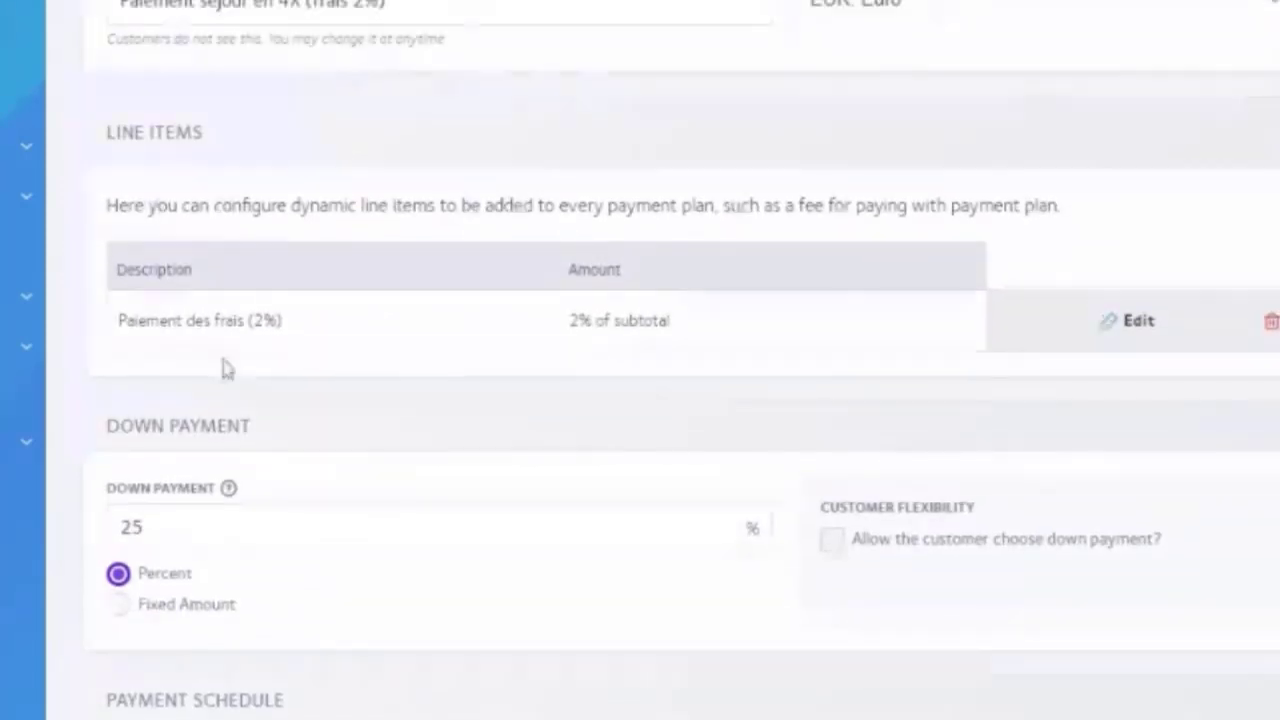
pyautogui.scroll(-4, 786, 489)
pyautogui.scroll(-3, 779, 492)
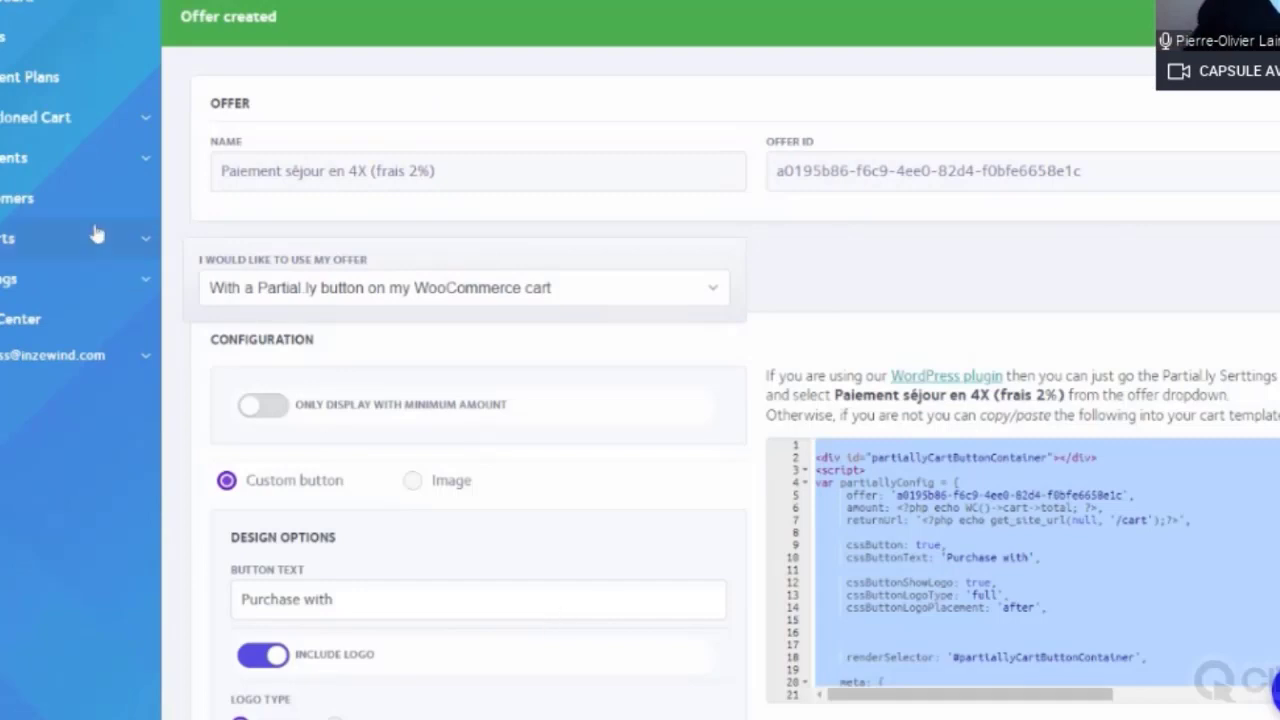
pyautogui.scroll(-1, 200, 197)
pyautogui.scroll(-1, 240, 165)
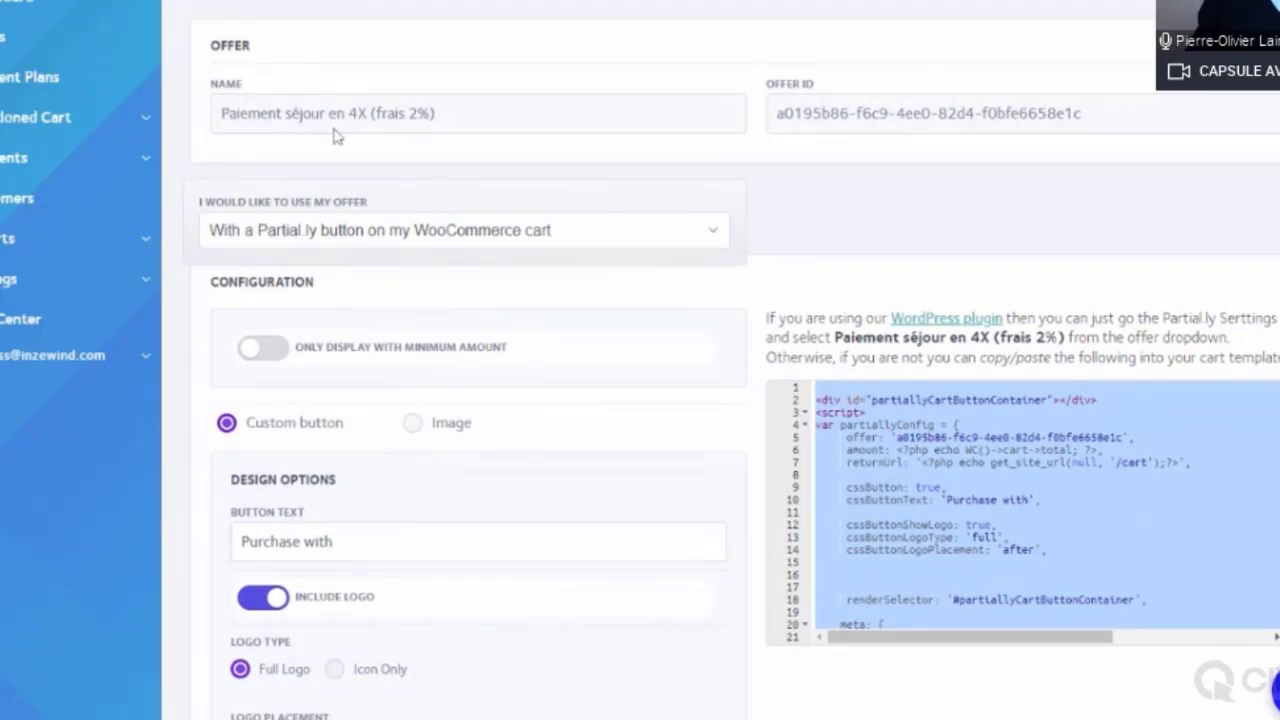
pyautogui.scroll(-3, 475, 148)
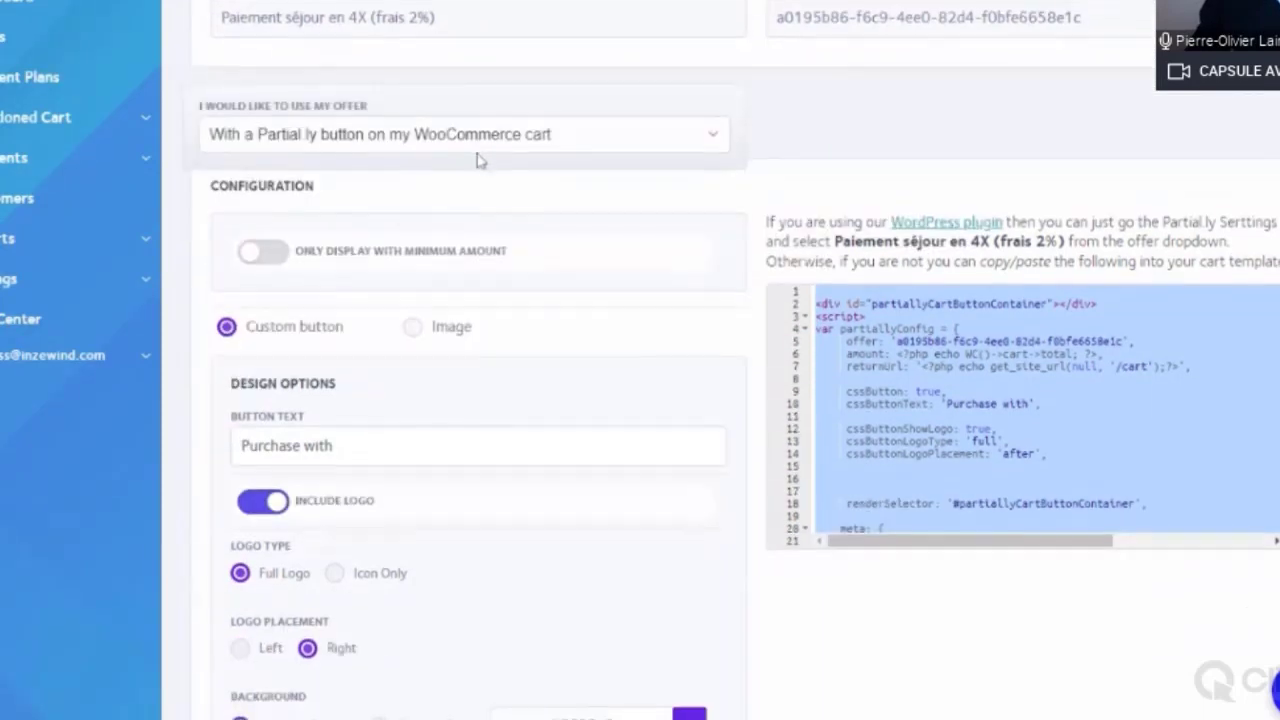
pyautogui.scroll(3, 494, 160)
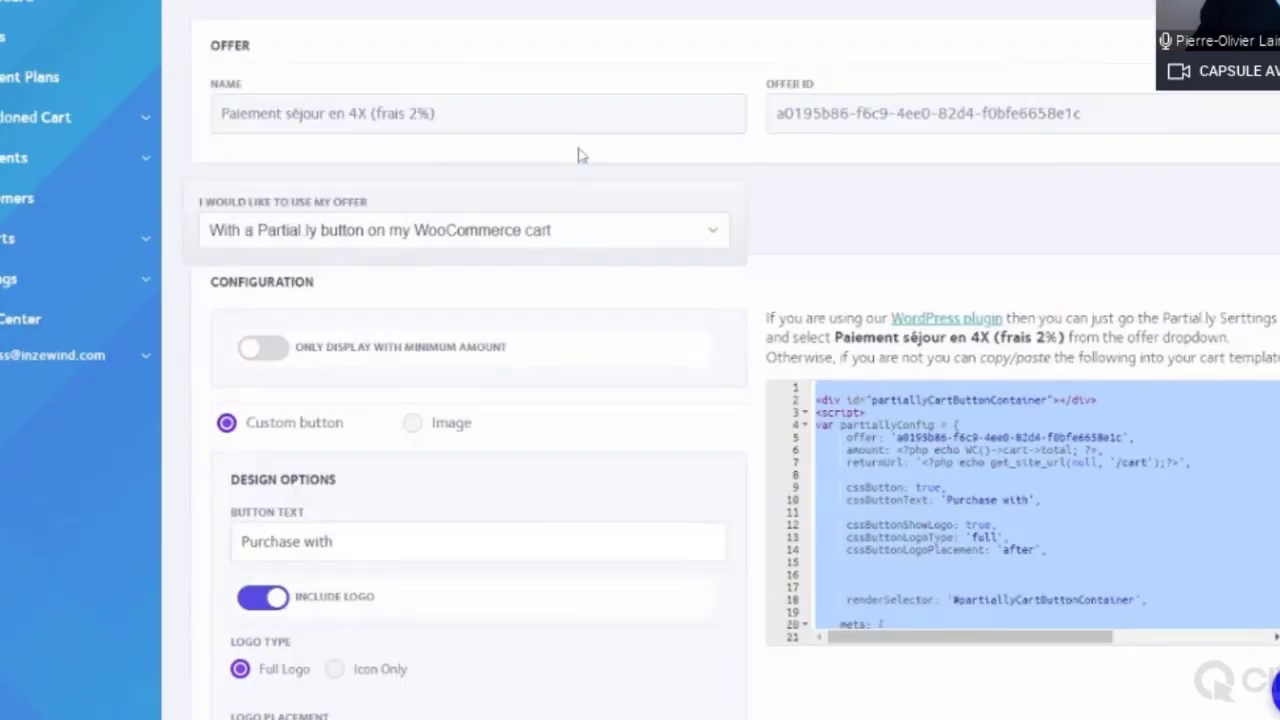
pyautogui.click(612, 233)
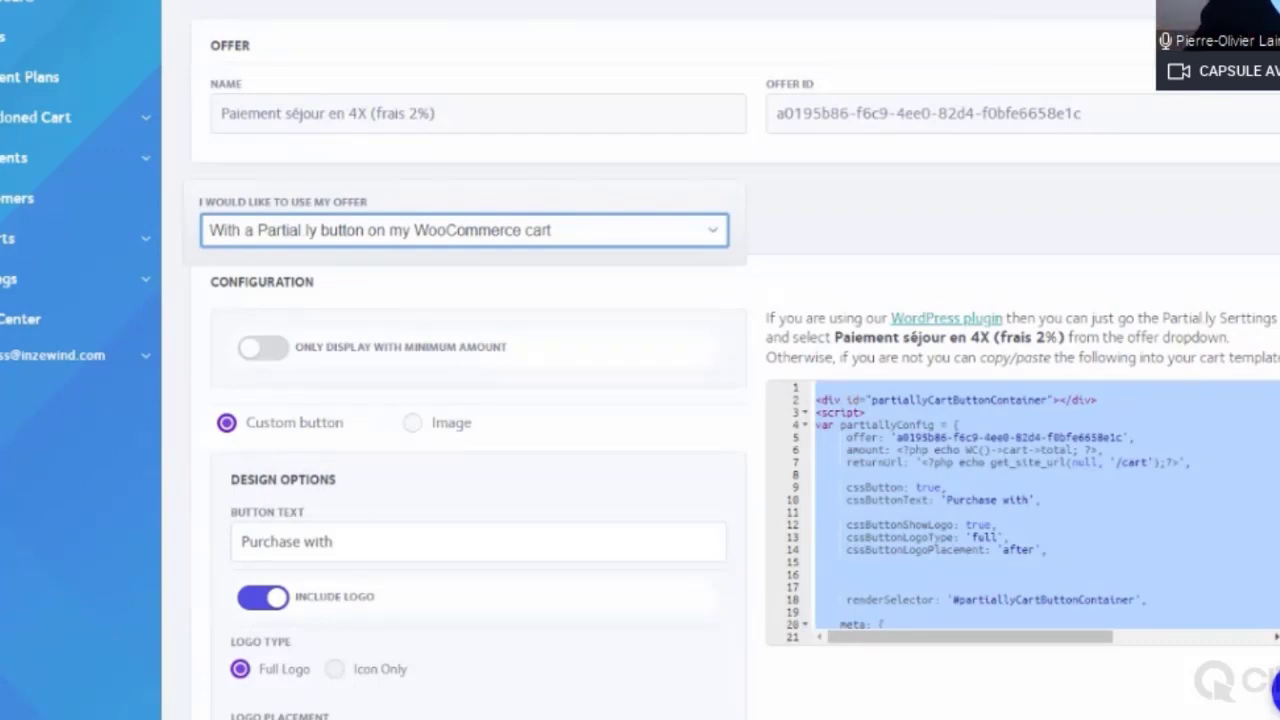
# Step: Share the offer via a link with description 'Séjour Thailande' and amount 2000 €
pyautogui.click(322, 310)
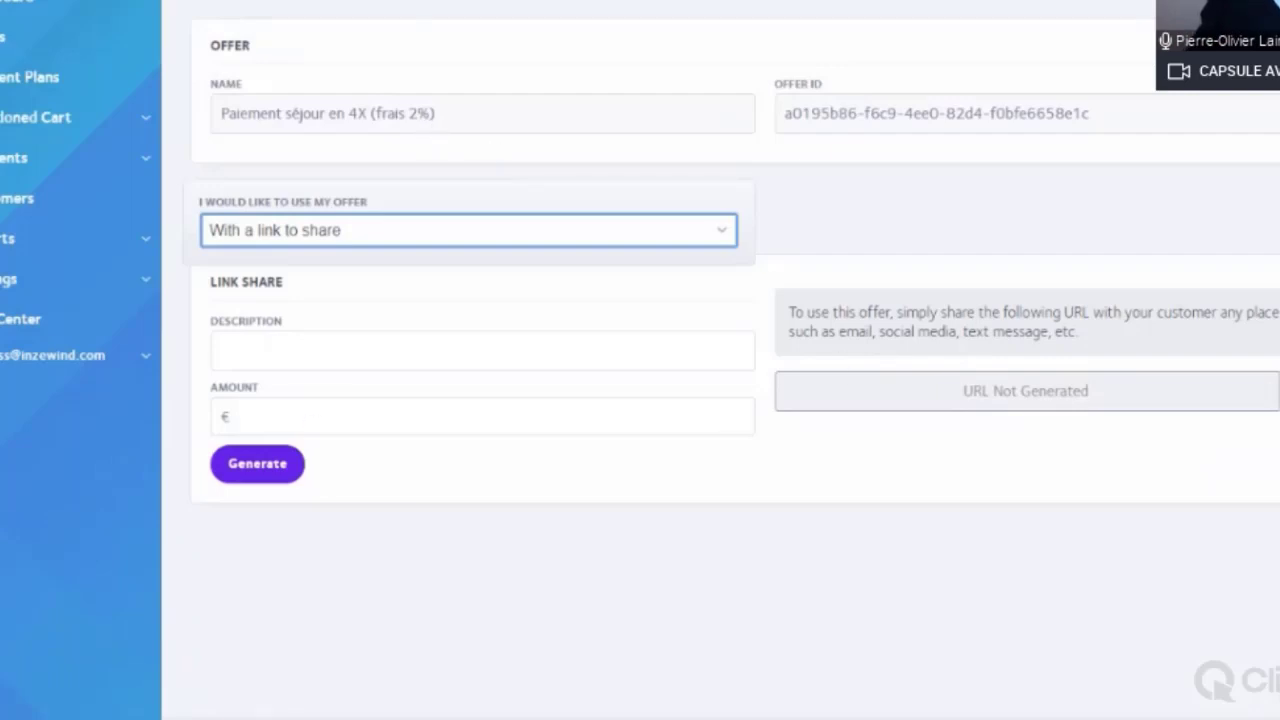
pyautogui.click(425, 360)
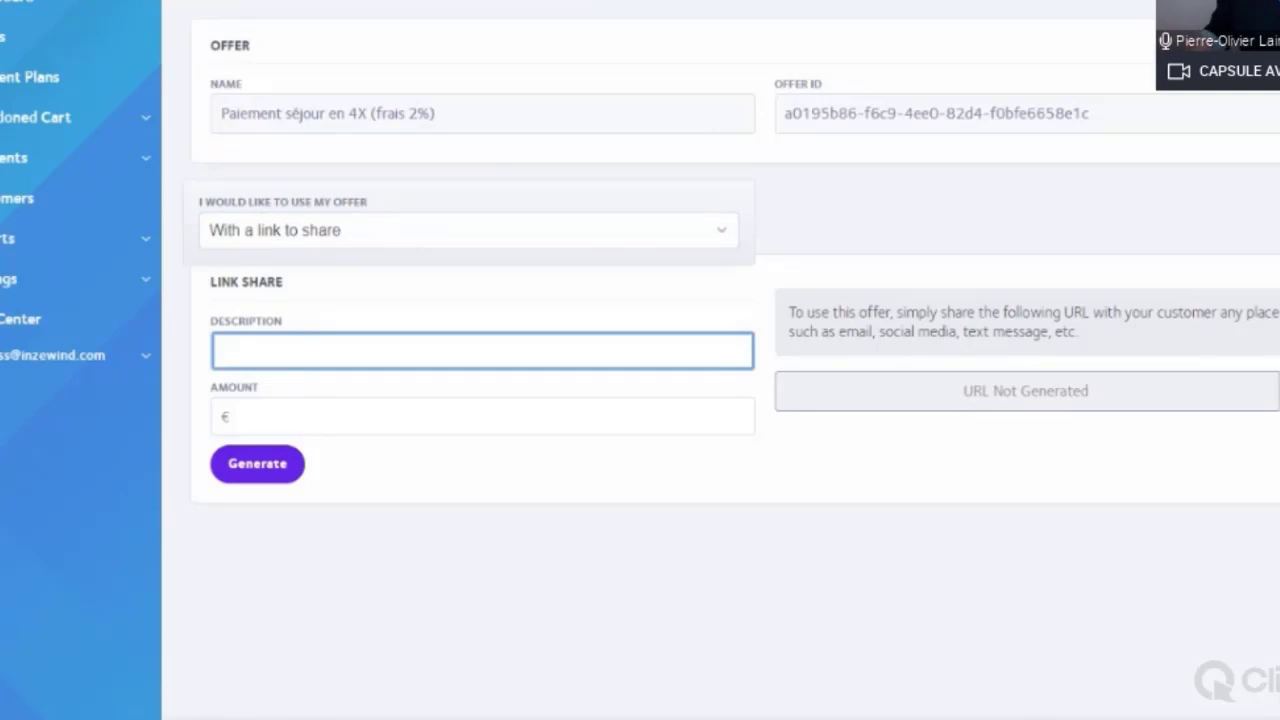
pyautogui.click(328, 420)
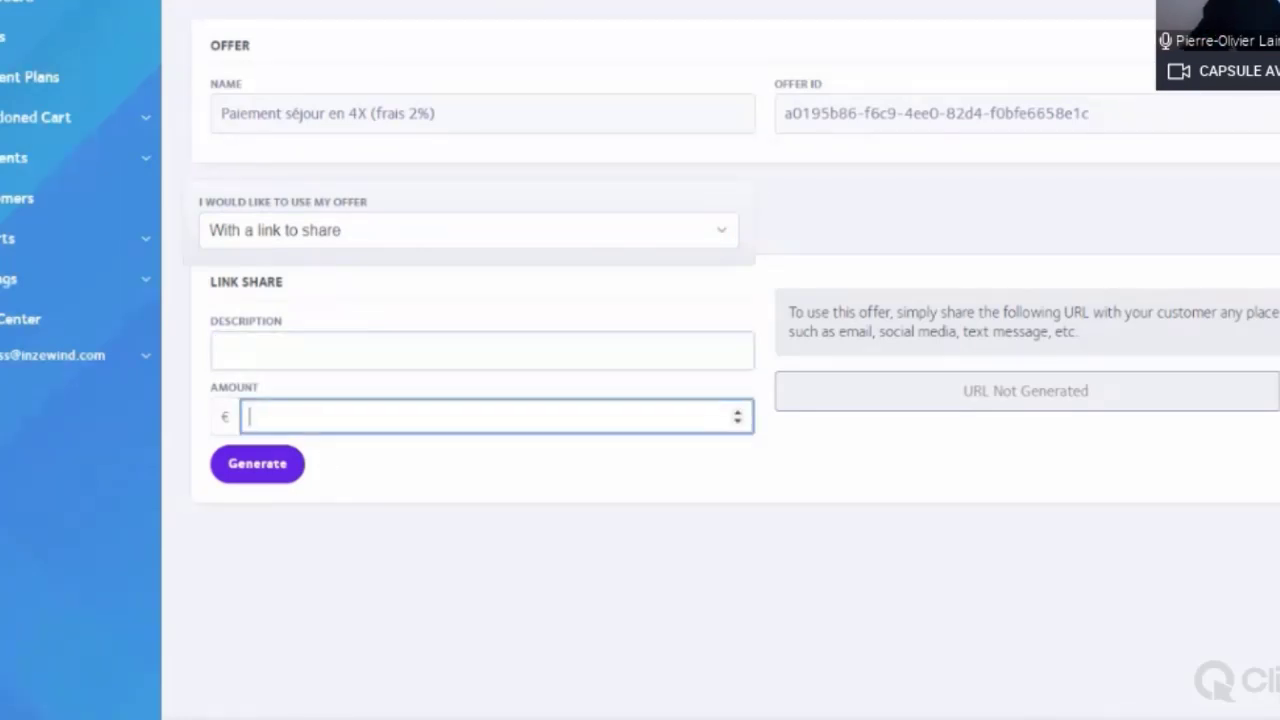
pyautogui.write('4000')
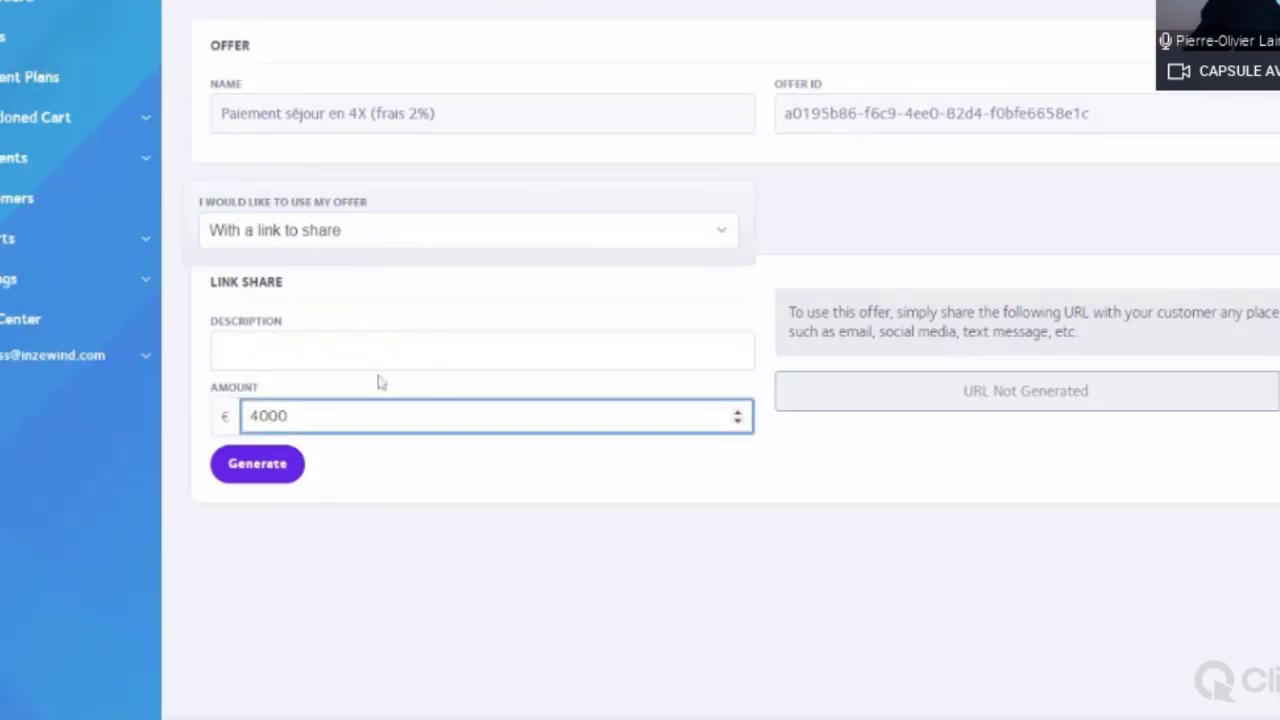
pyautogui.click(380, 352)
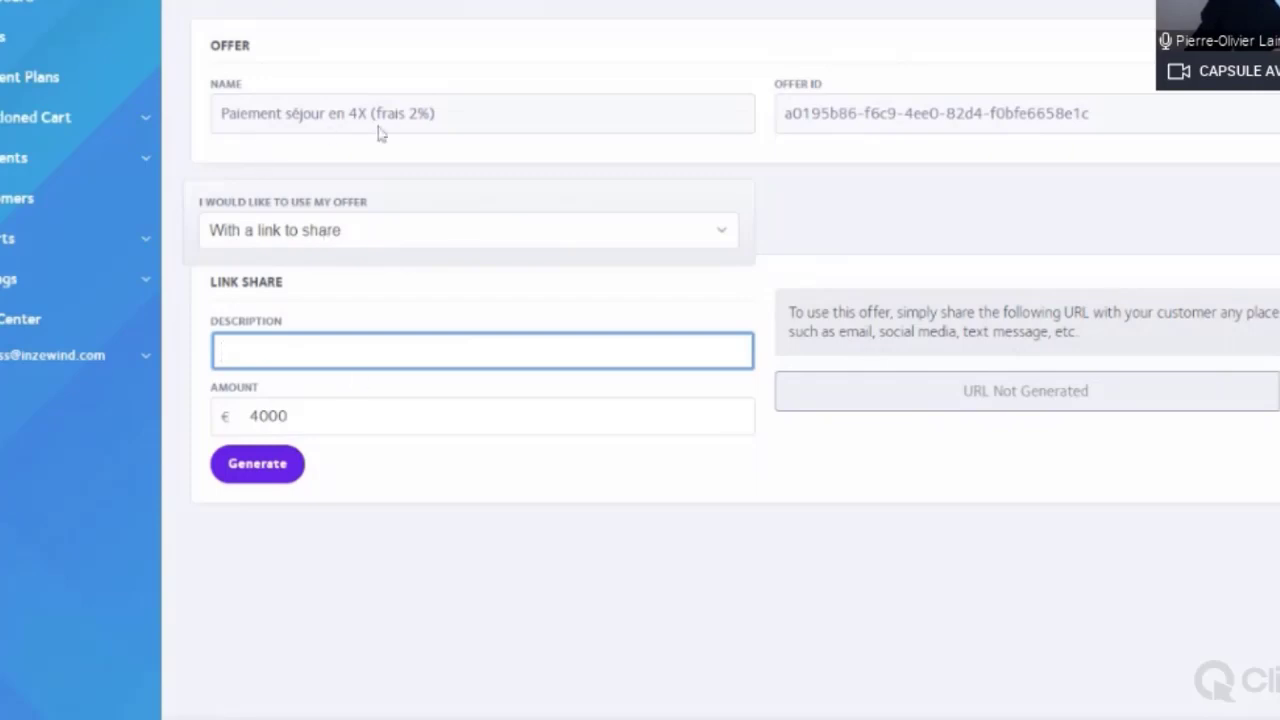
pyautogui.press('Tab')
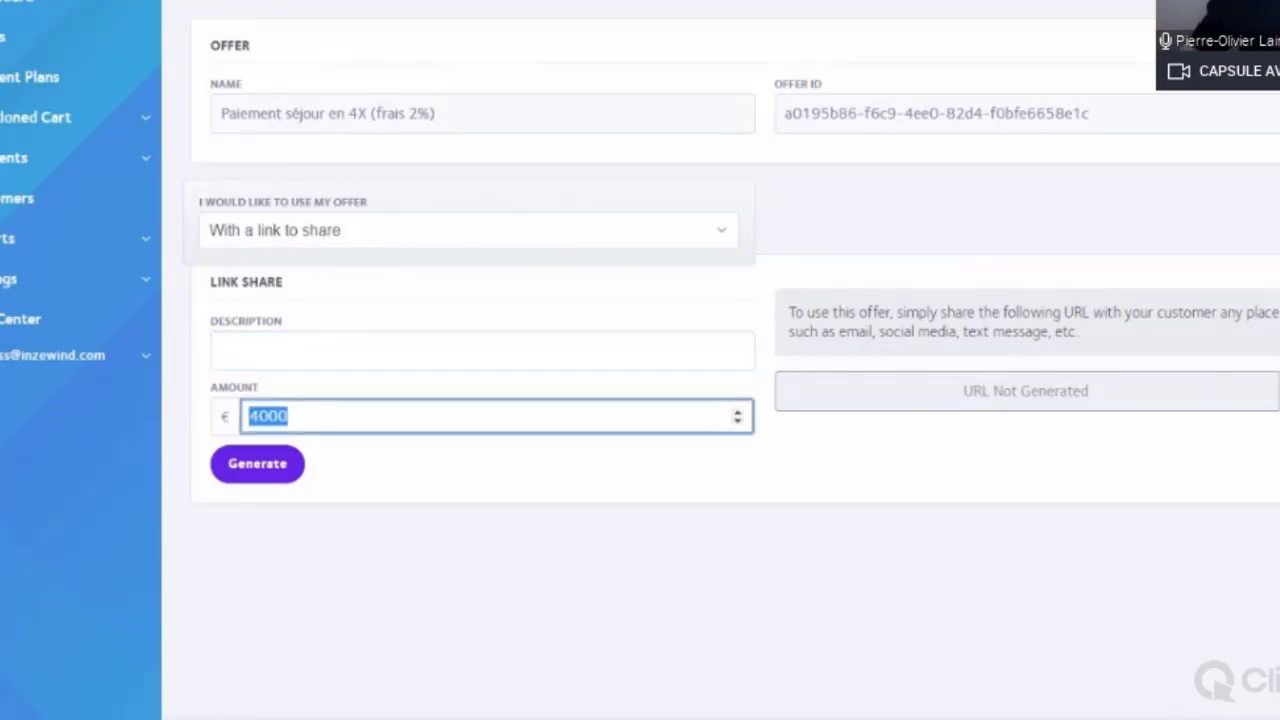
pyautogui.write('1990')
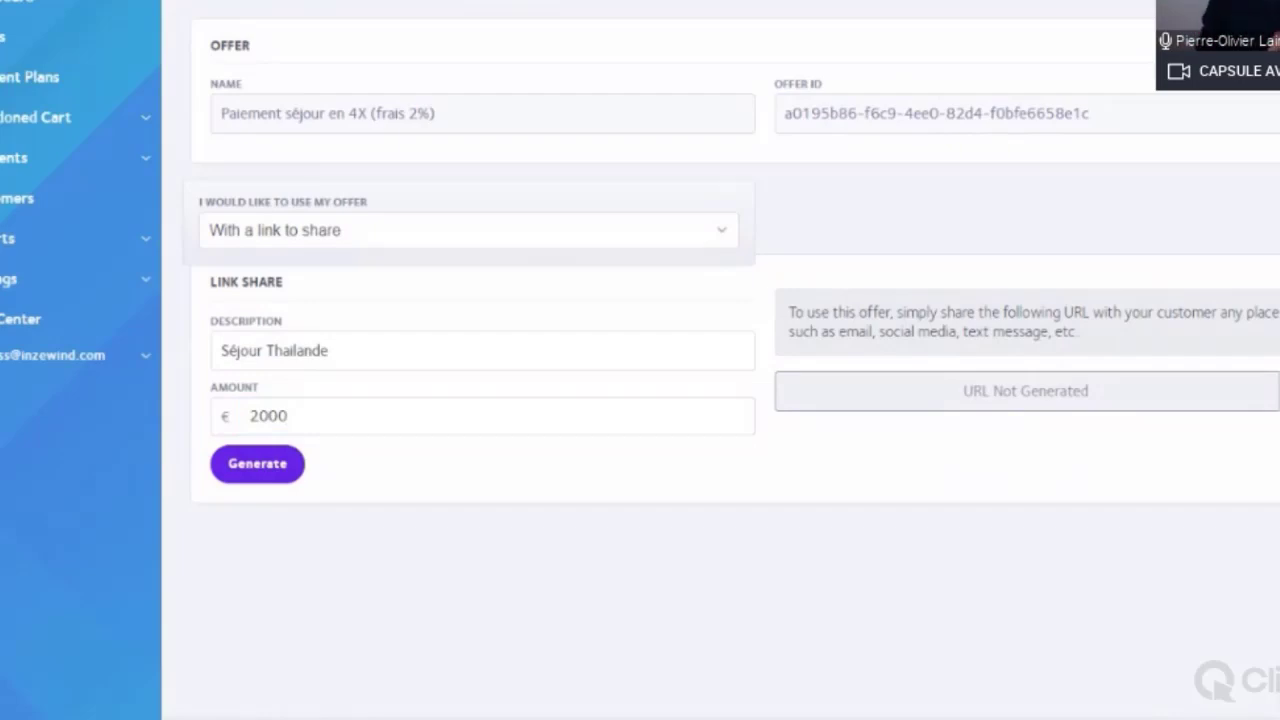
pyautogui.click(335, 350)
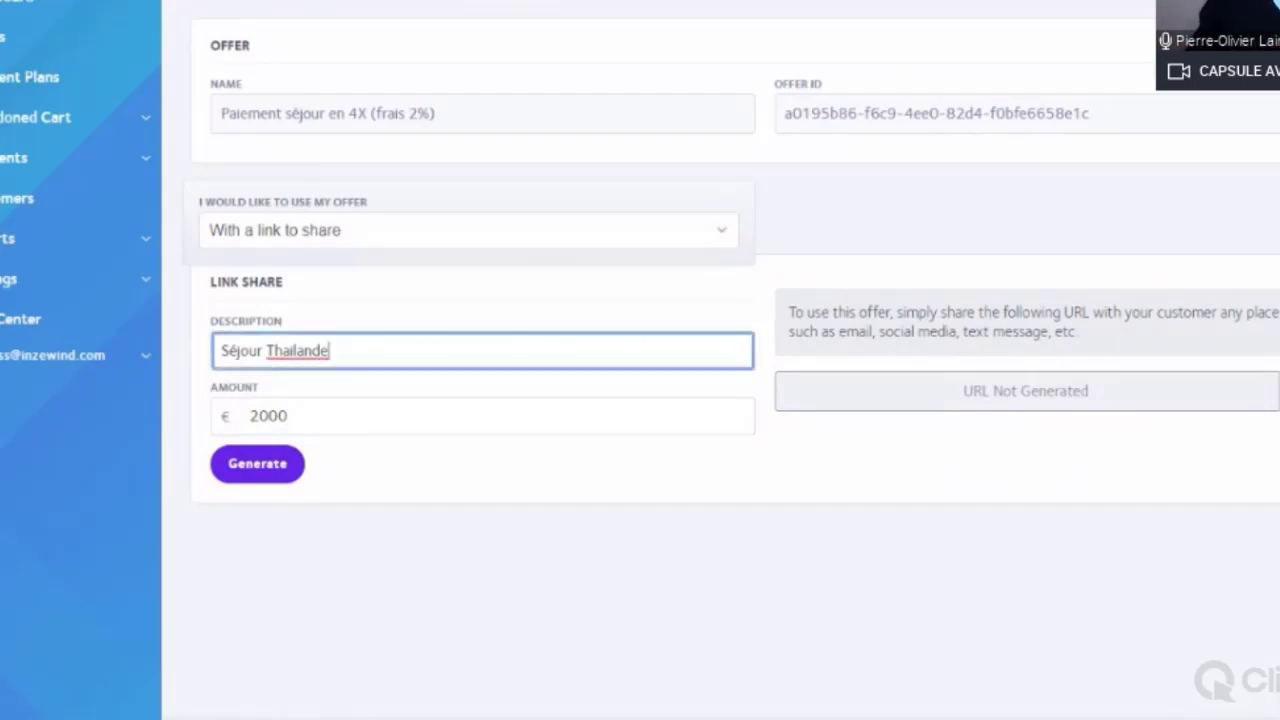
pyautogui.click(335, 404)
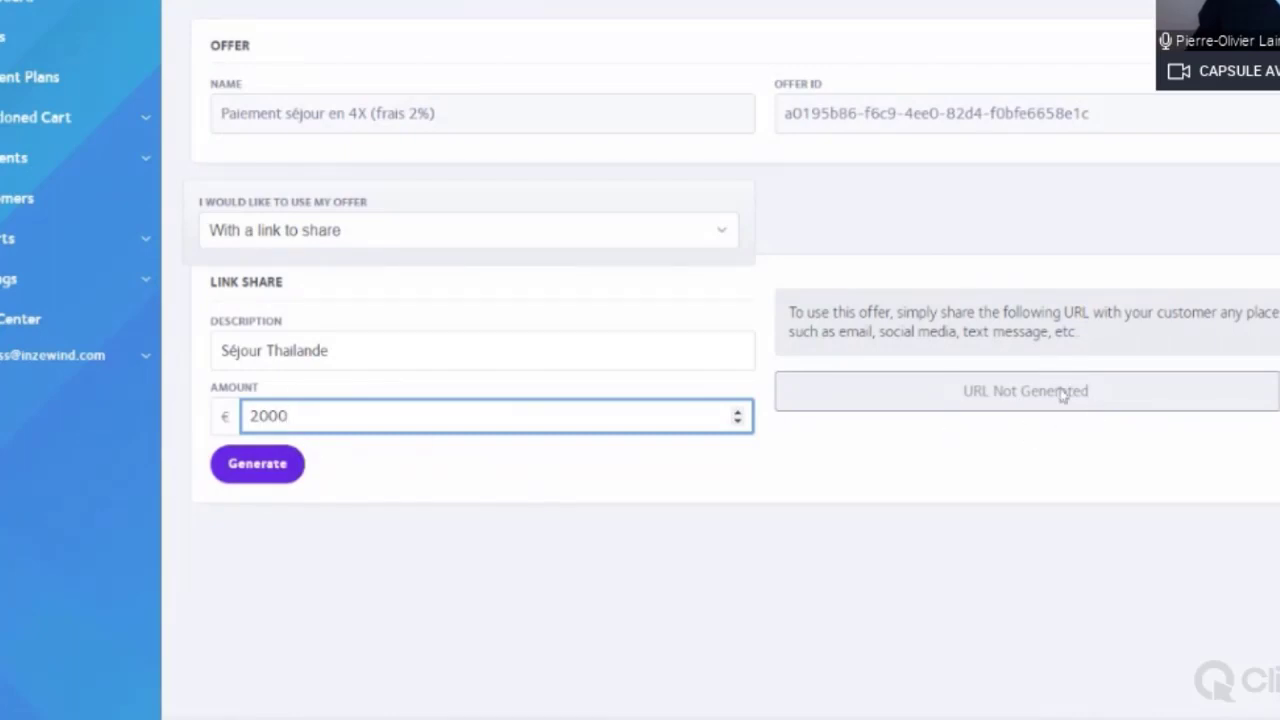
pyautogui.click(425, 484)
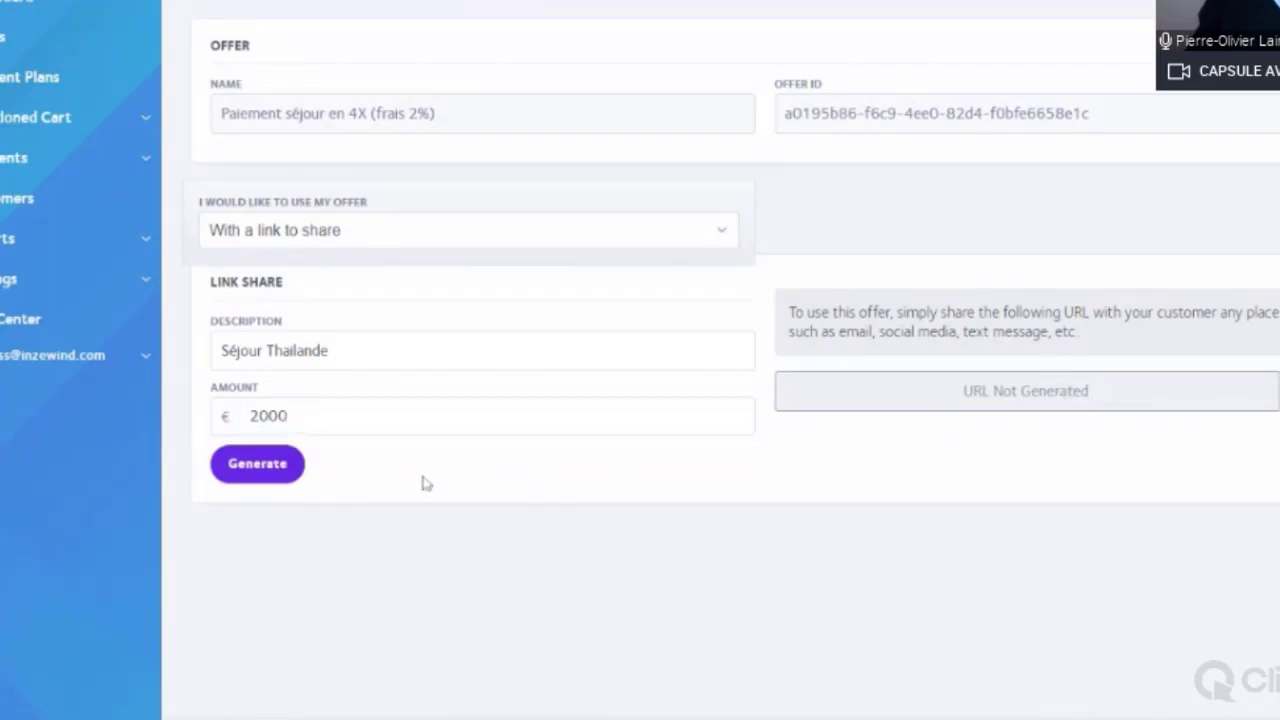
# Step: Generate the Séjour Thailande checkout link and copy it to the clipboard
pyautogui.click(262, 466)
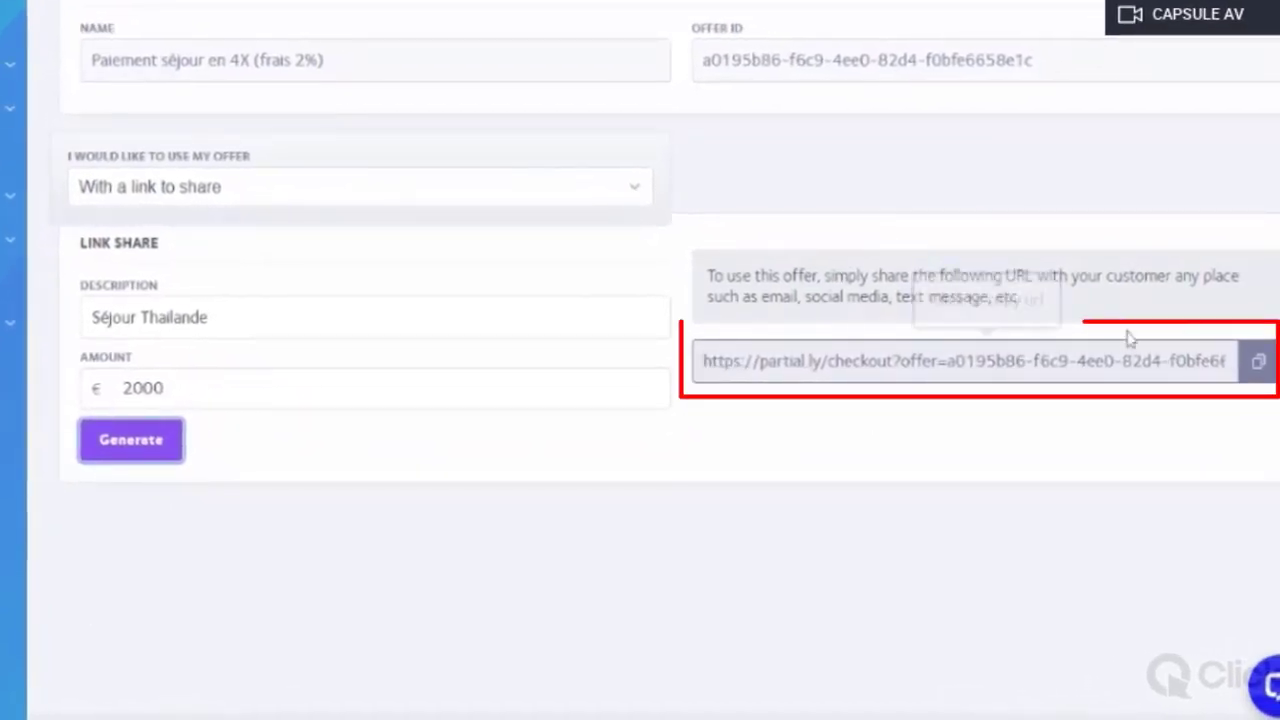
pyautogui.click(1258, 365)
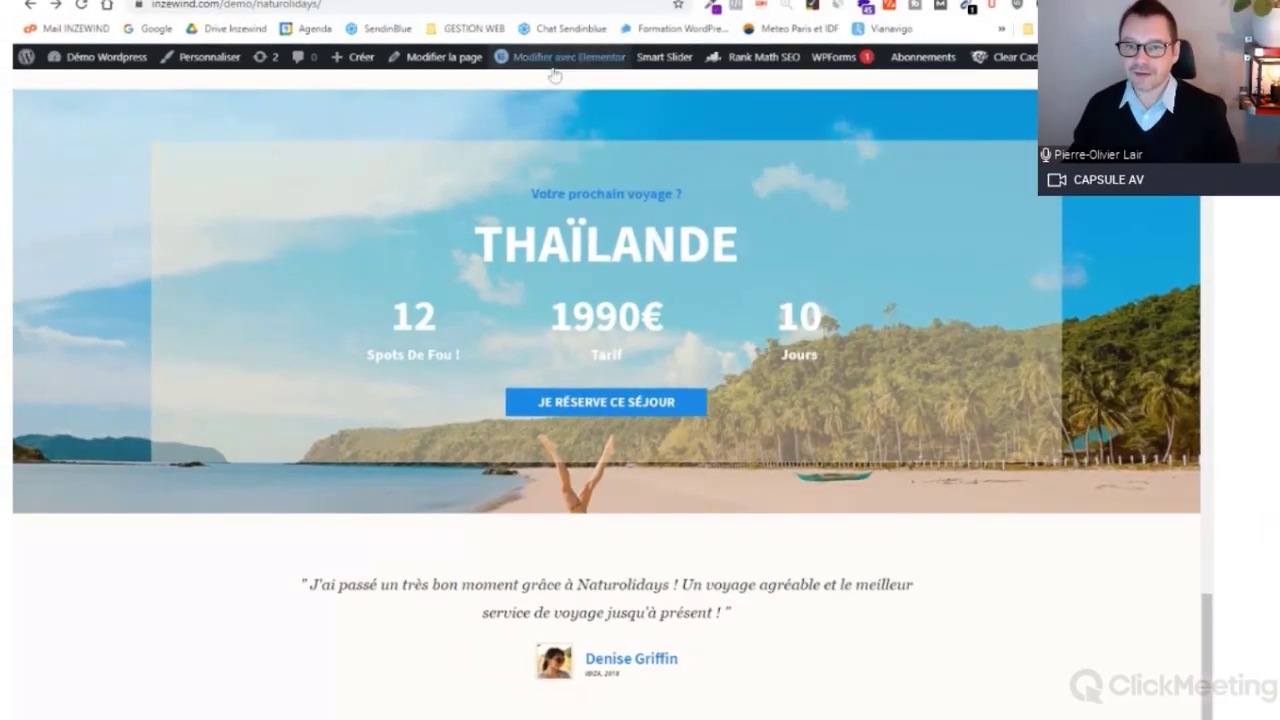
# Step: Launch 'Modifier avec Elementor' for the Naturolidays page from the WordPress admin bar
pyautogui.moveTo(553, 66)
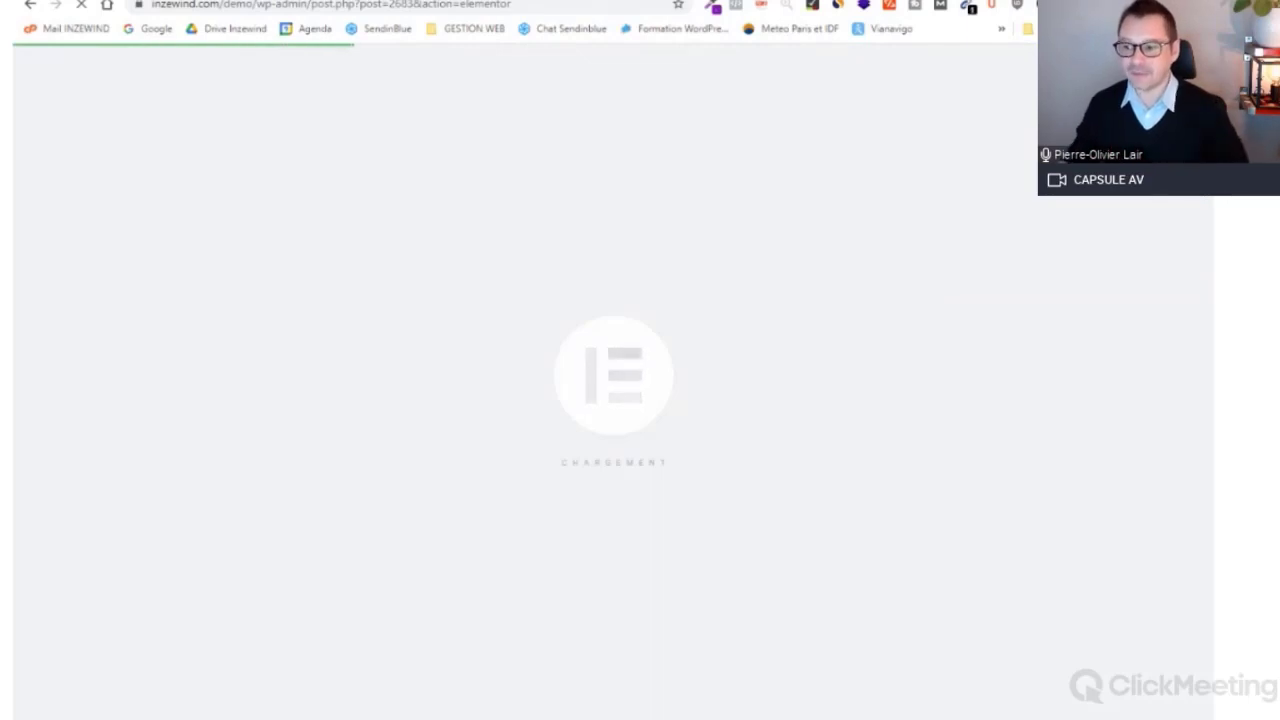
# Step: Duplicate the 'Je réserve ce séjour' button in the Thaïlande banner
pyautogui.scroll(-10, 1204, 383)
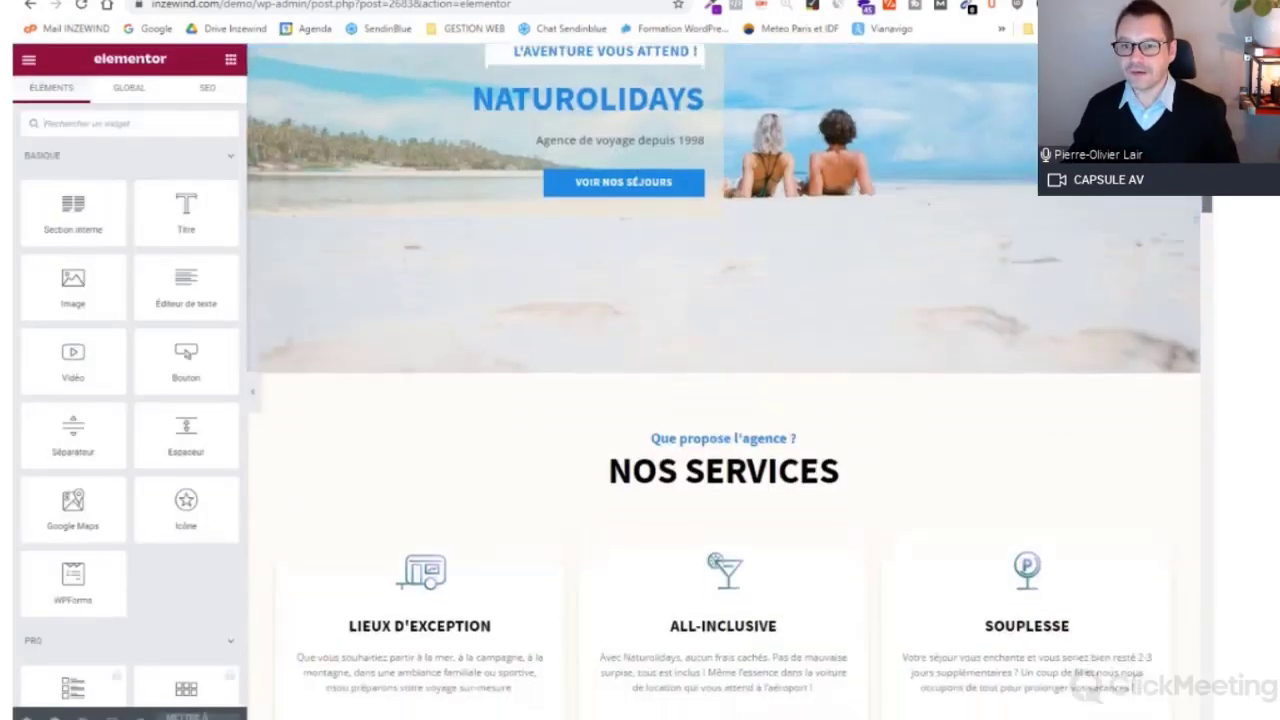
pyautogui.scroll(-10, 1204, 383)
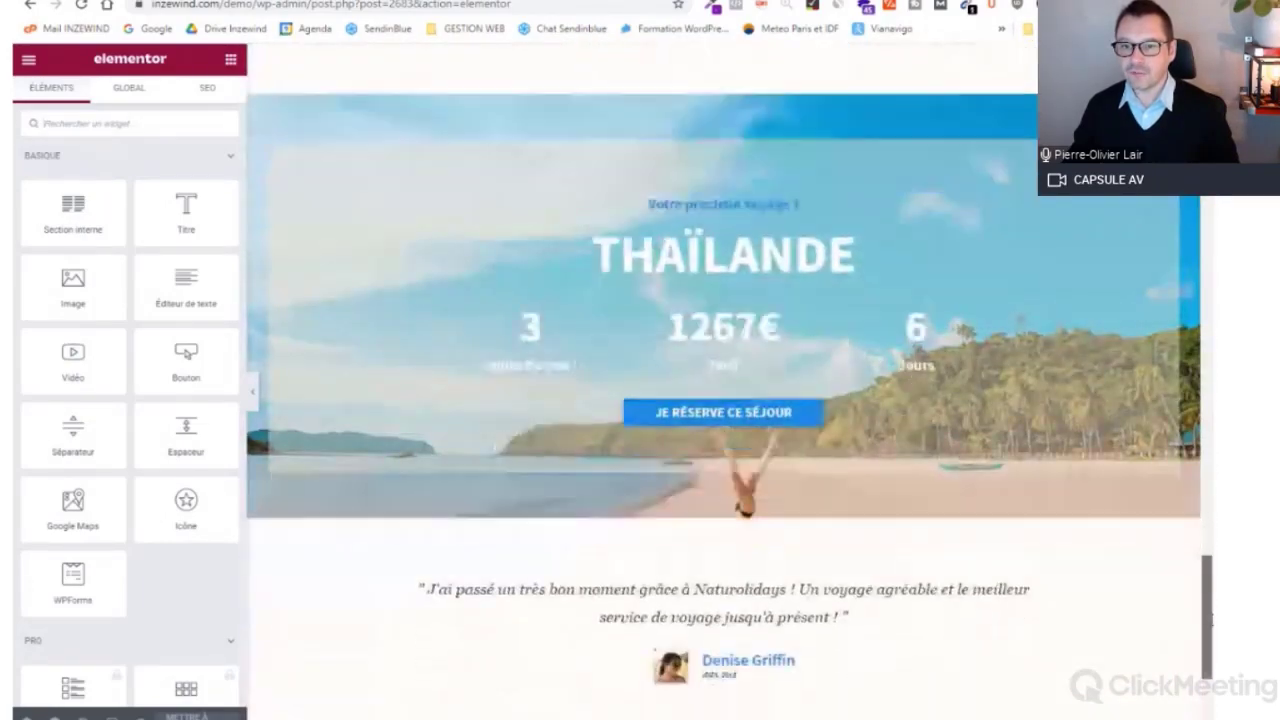
pyautogui.moveTo(1212, 619); pyautogui.dragTo(1212, 631)
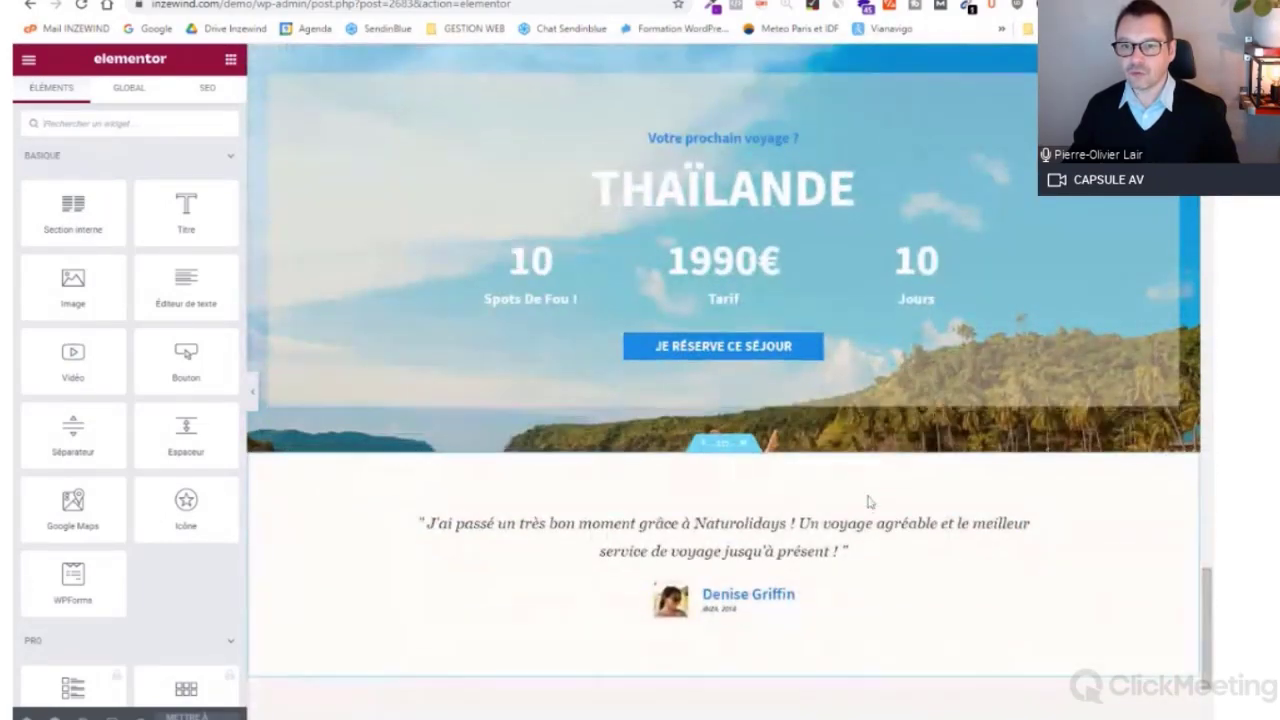
pyautogui.scroll(-2, 869, 500)
pyautogui.scroll(1, 785, 320)
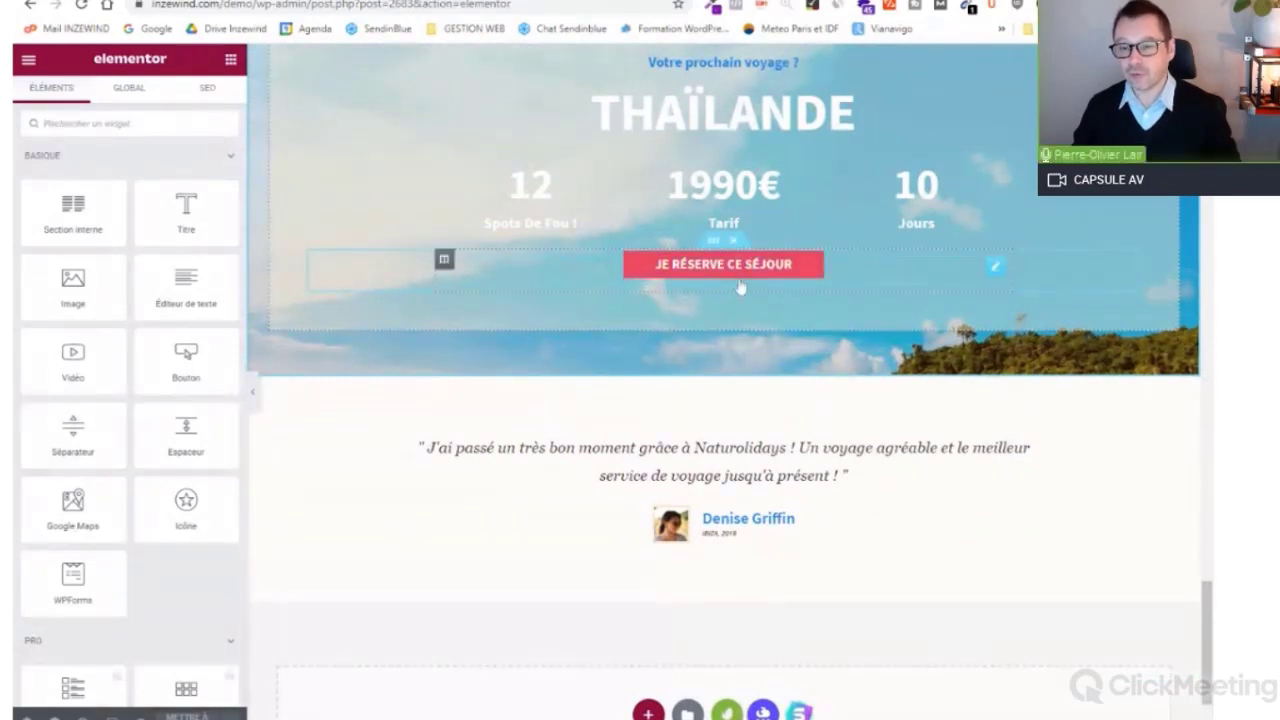
pyautogui.click(995, 270)
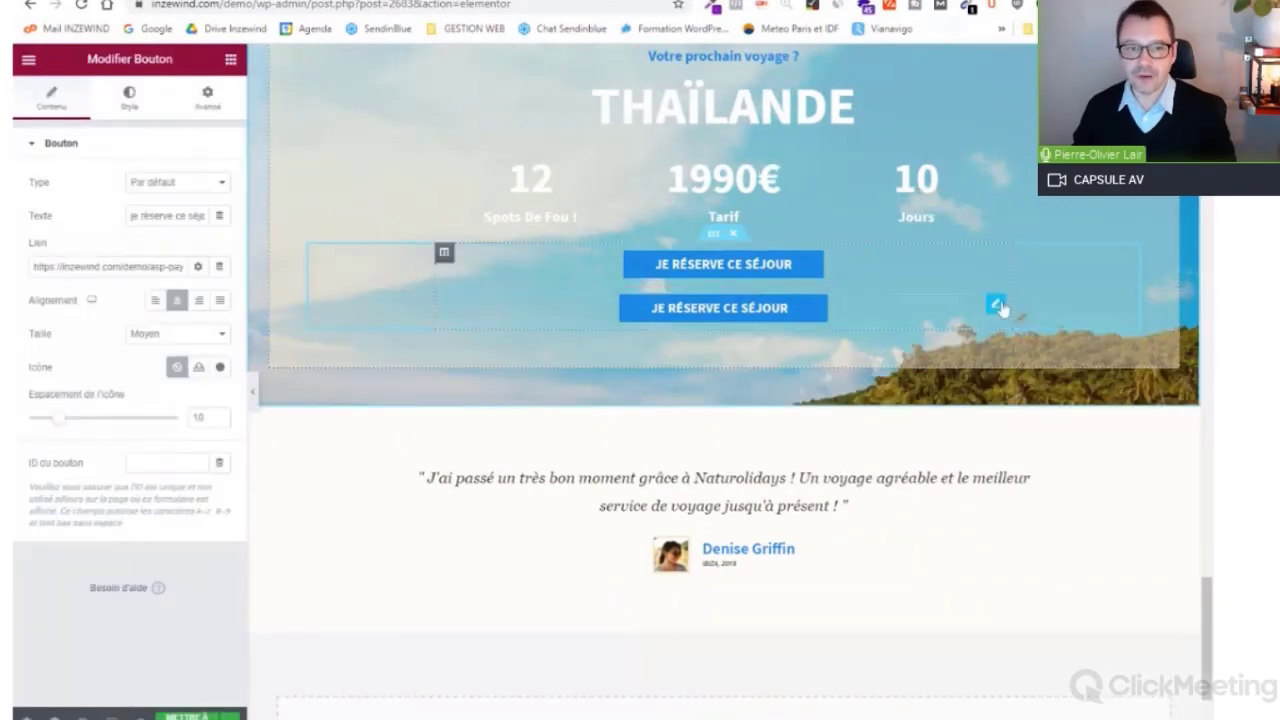
# Step: Give the duplicated button a green #187909 background colour
pyautogui.click(129, 97)
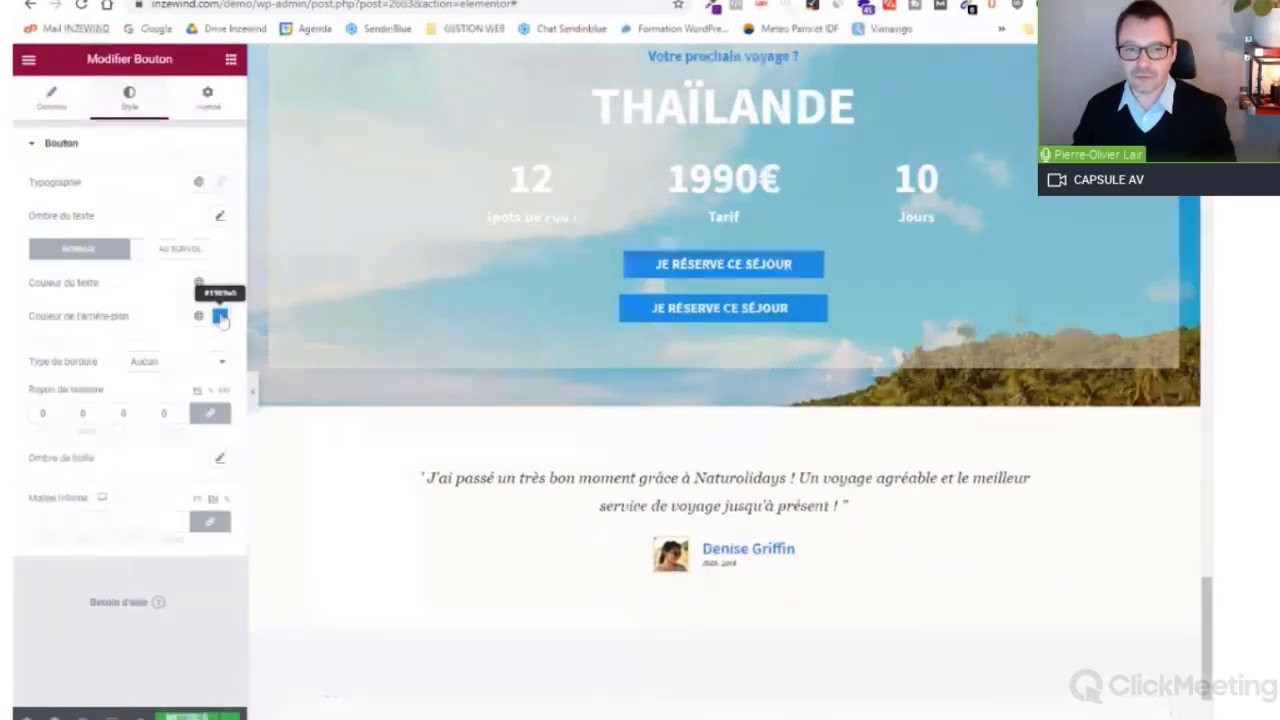
pyautogui.click(220, 316)
pyautogui.hotkey('ctrl', 'v')
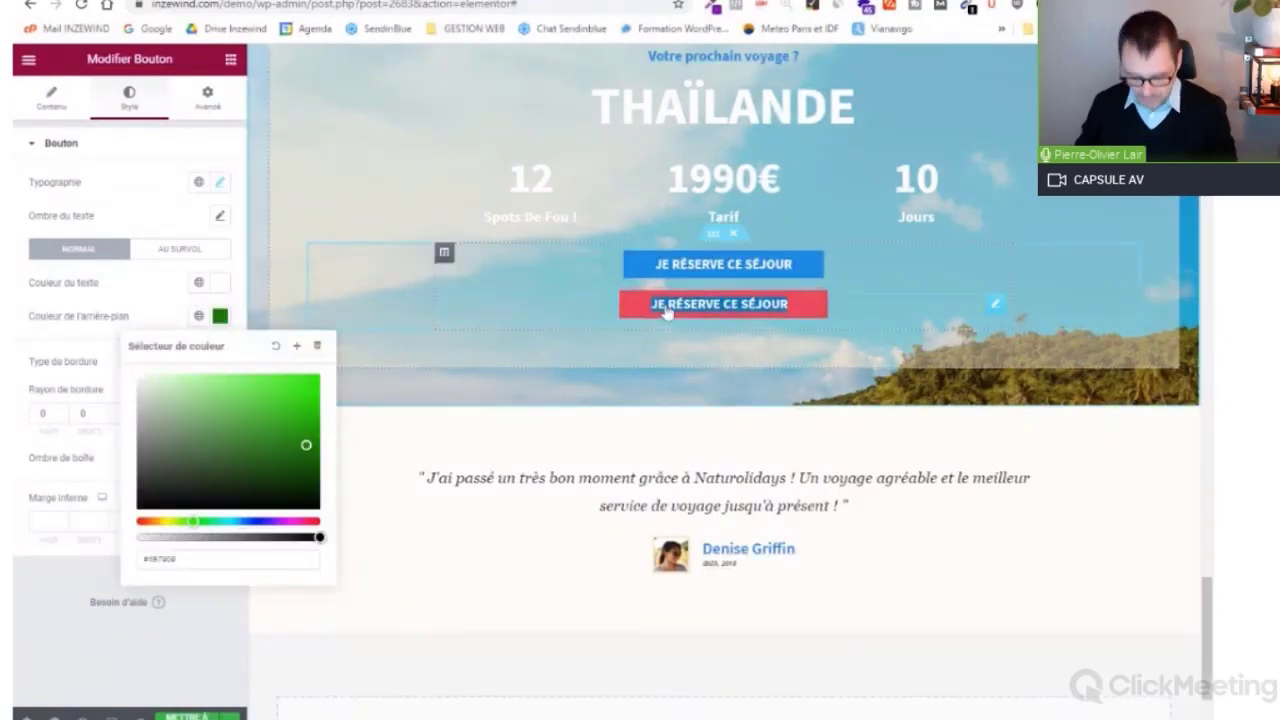
pyautogui.write('JZE')
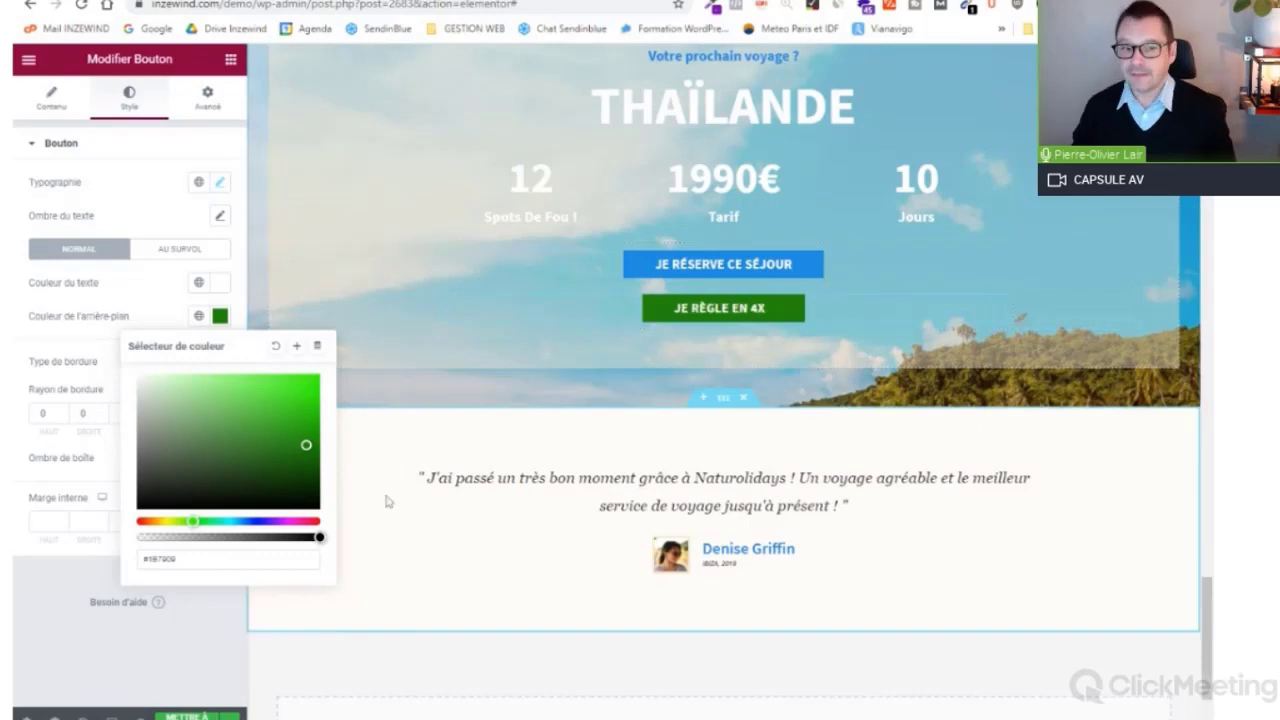
pyautogui.click(220, 319)
pyautogui.scroll(1, 459, 360)
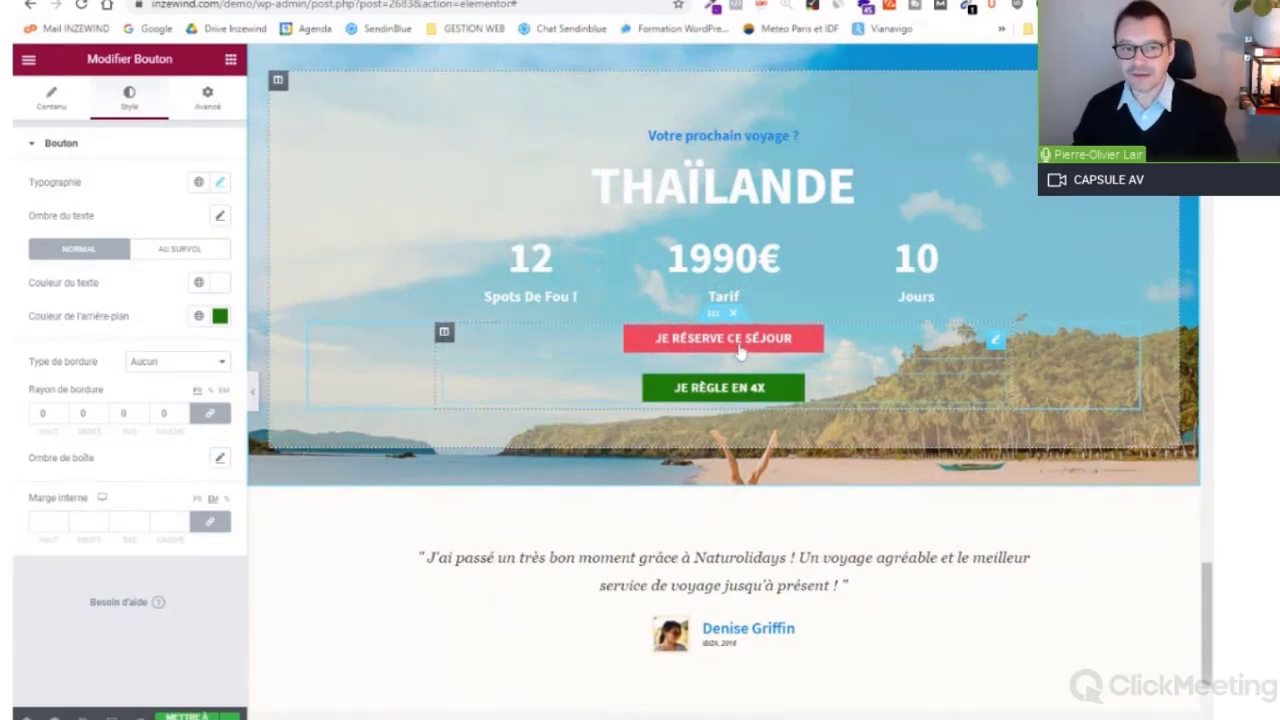
# Step: Replace the JE RÈGLE EN 4X button's link with the Partial.ly checkout URL and save
pyautogui.click(52, 102)
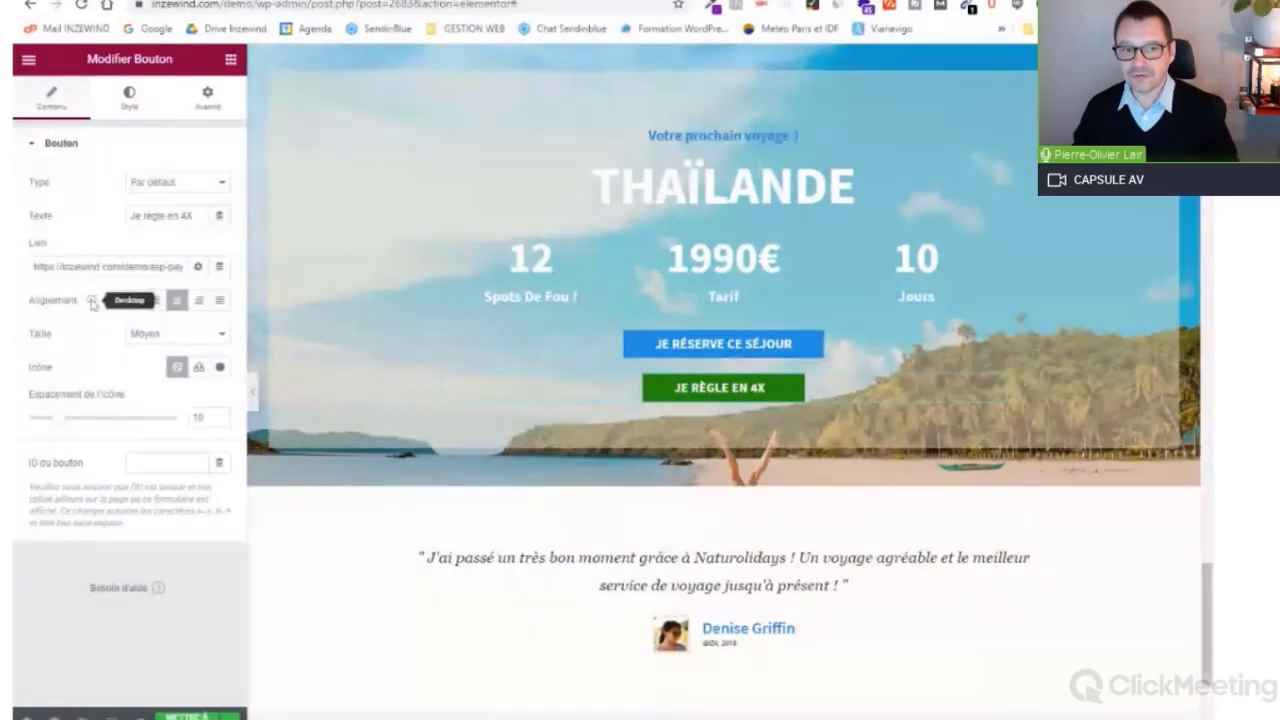
pyautogui.tripleClick(108, 267)
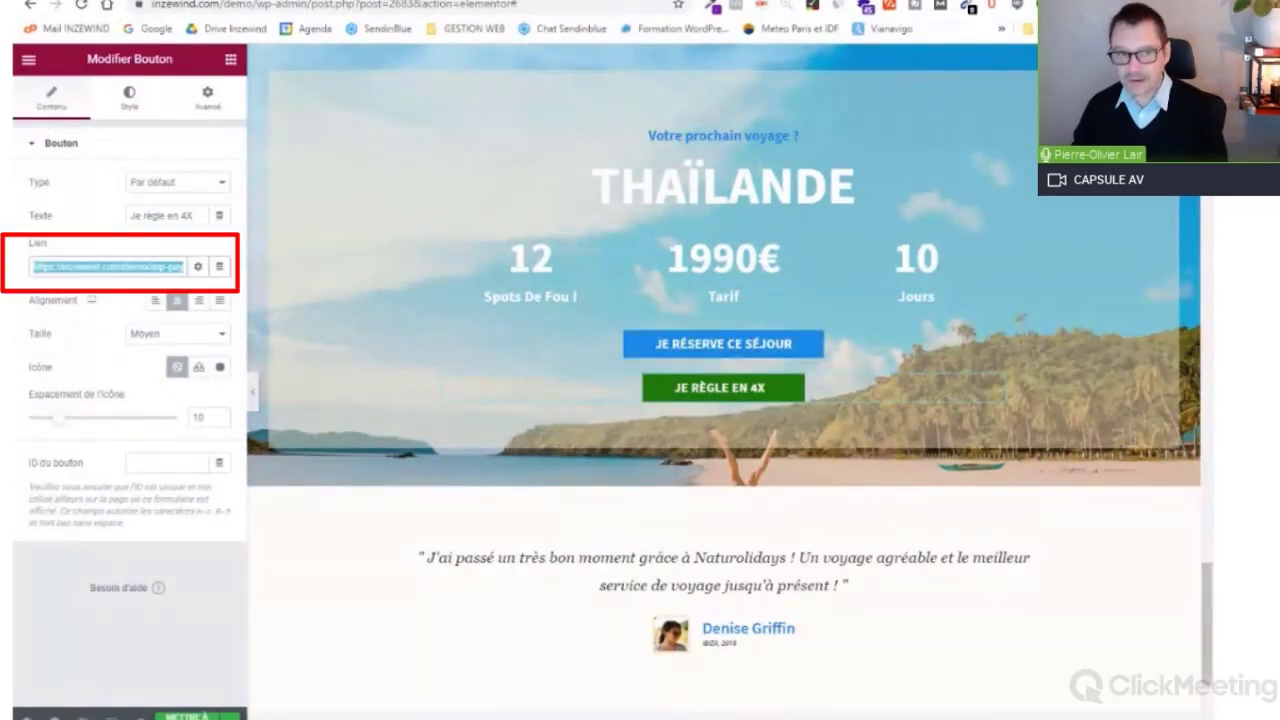
pyautogui.press('BackSpace')
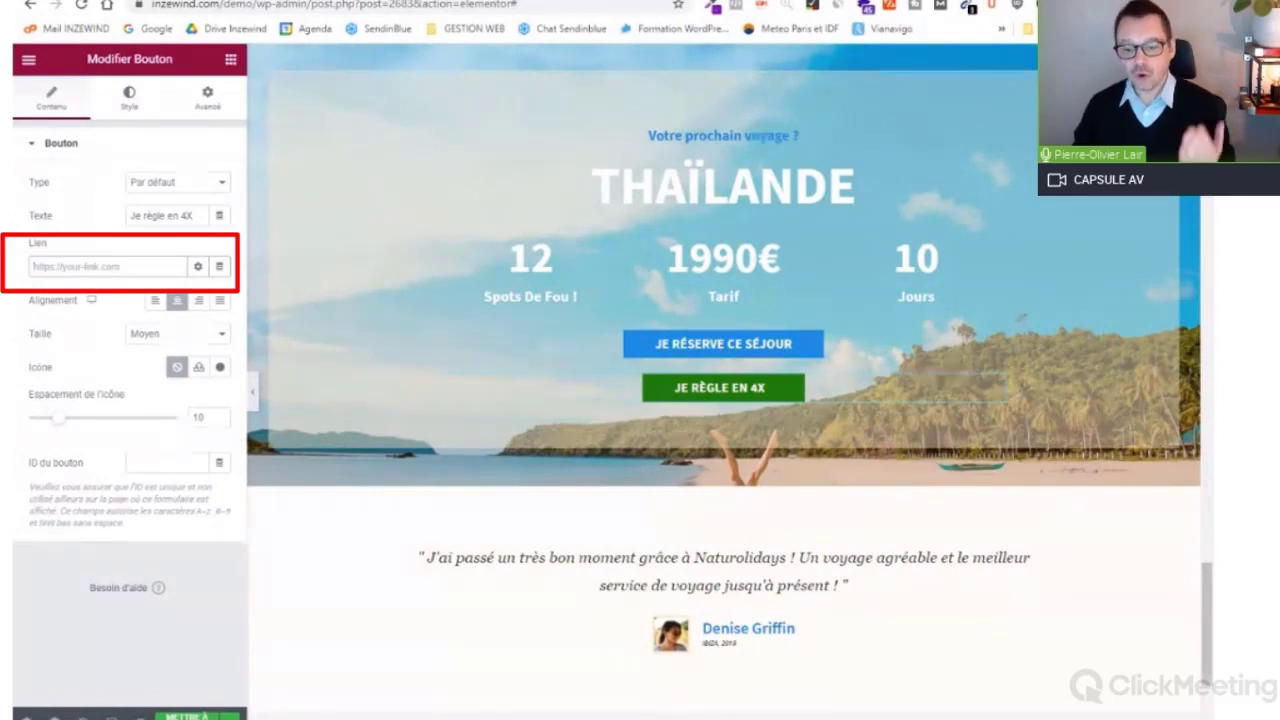
pyautogui.hotkey('ctrl', 'v')
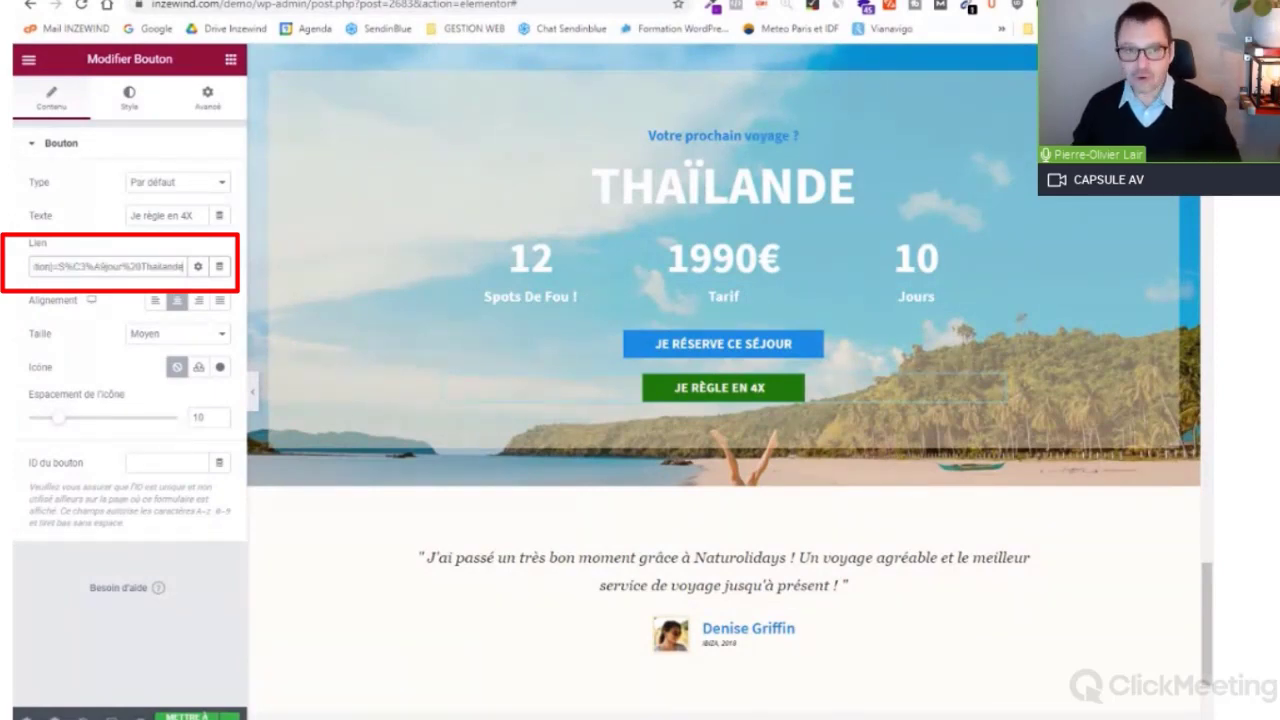
pyautogui.click(195, 717)
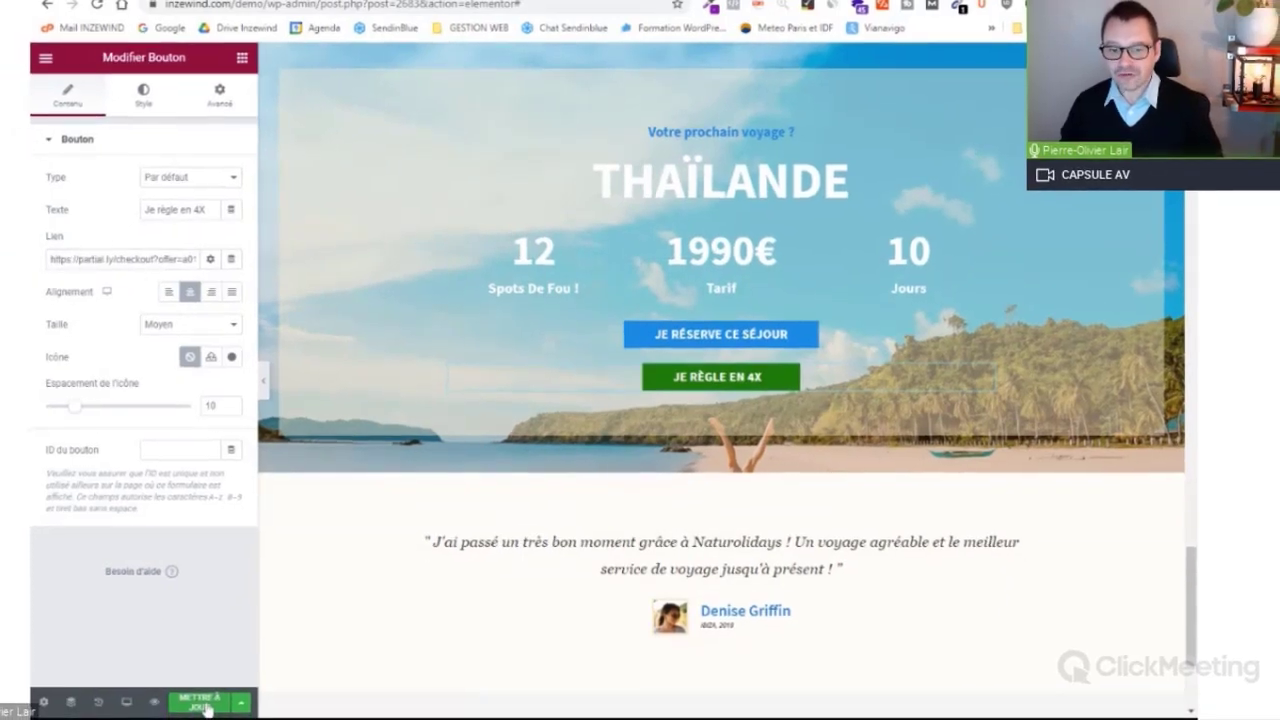
pyautogui.click(203, 704)
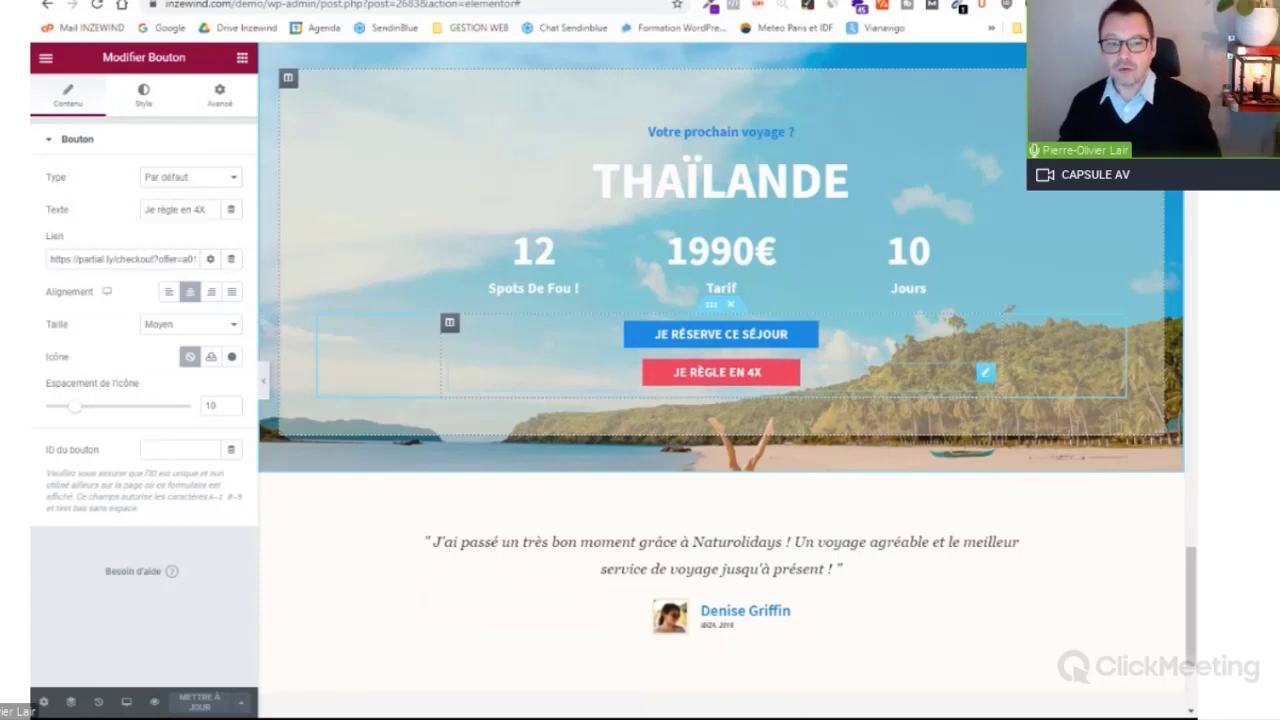
# Step: Preview the updated page and scroll down to the Thaïlande banner's JE RÈGLE EN 4X button
pyautogui.click(154, 702)
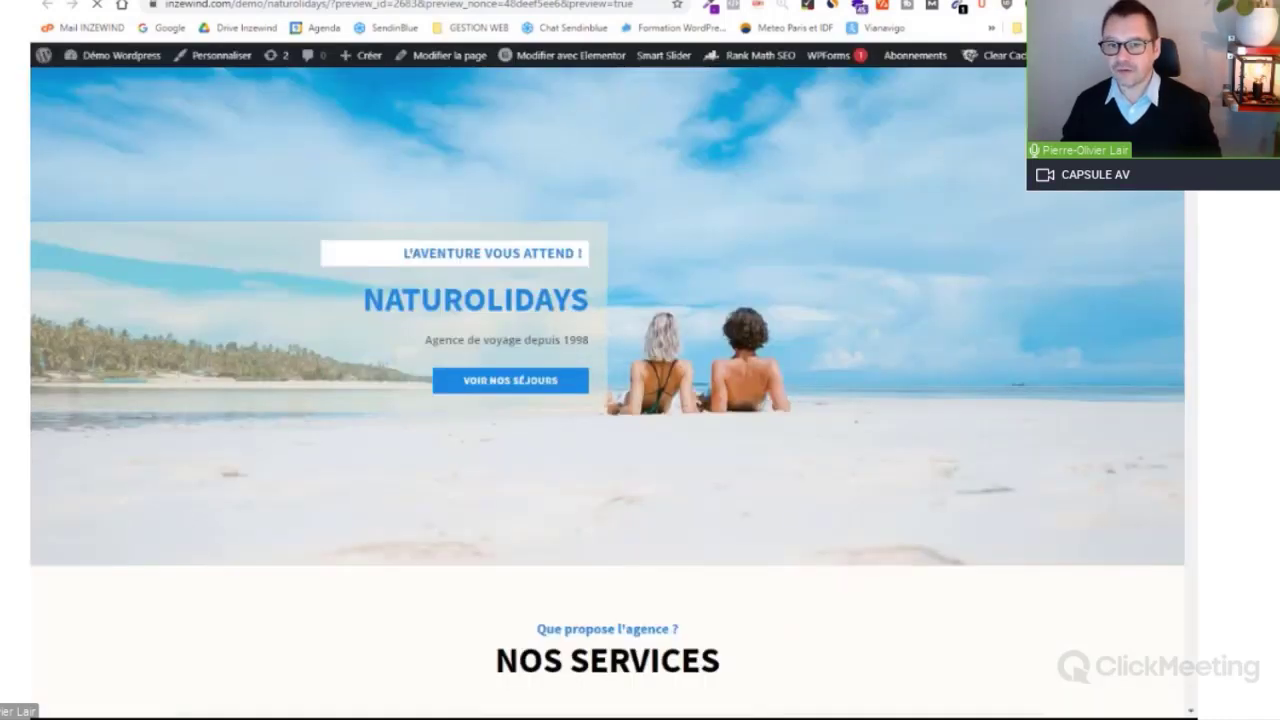
pyautogui.scroll(-2, 608, 390)
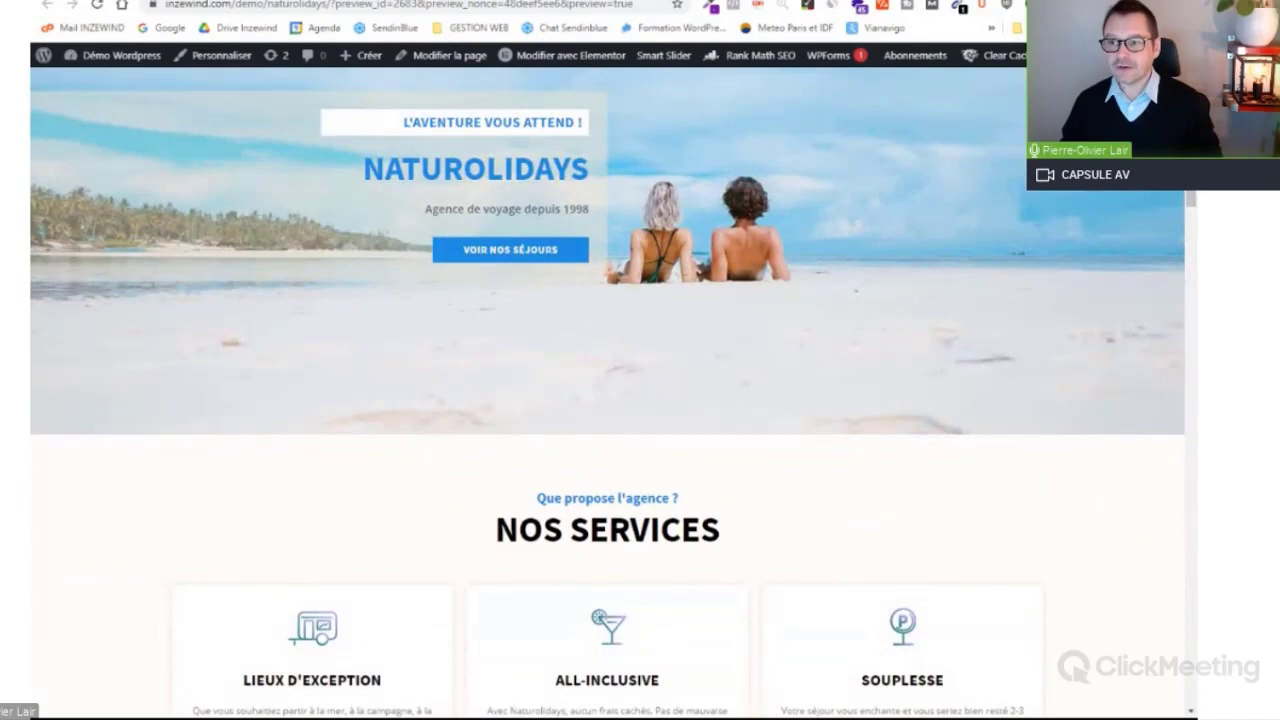
pyautogui.scroll(-5, 1193, 247)
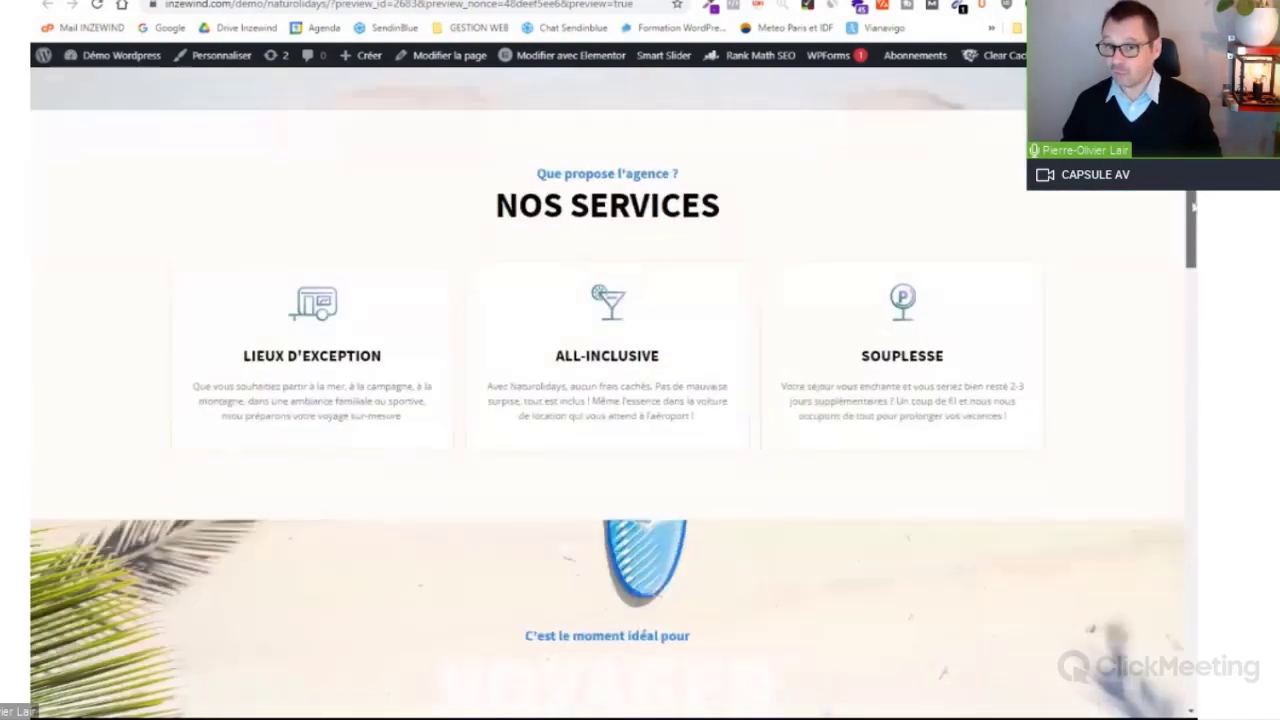
pyautogui.moveTo(1193, 247); pyautogui.dragTo(1193, 568)
pyautogui.scroll(-4, 1038, 460)
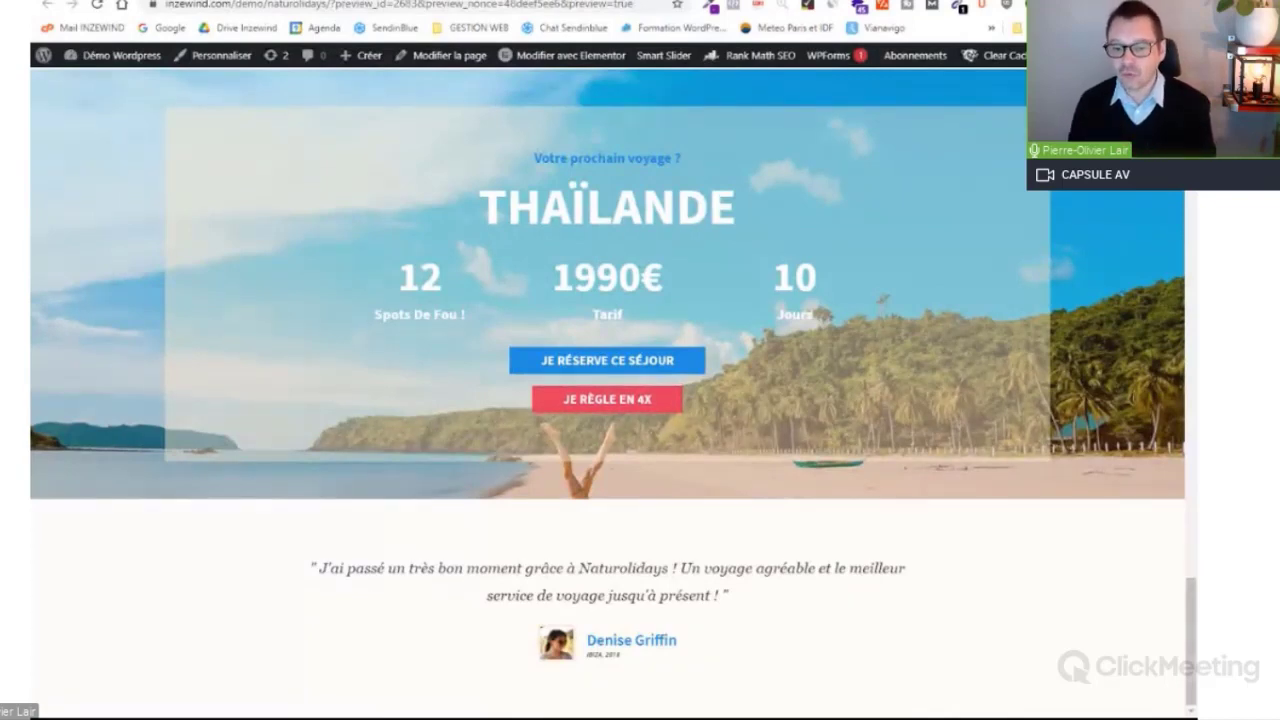
# Step: Open the 4X installment checkout and highlight the remaining balance and payment schedule
pyautogui.click(620, 410)
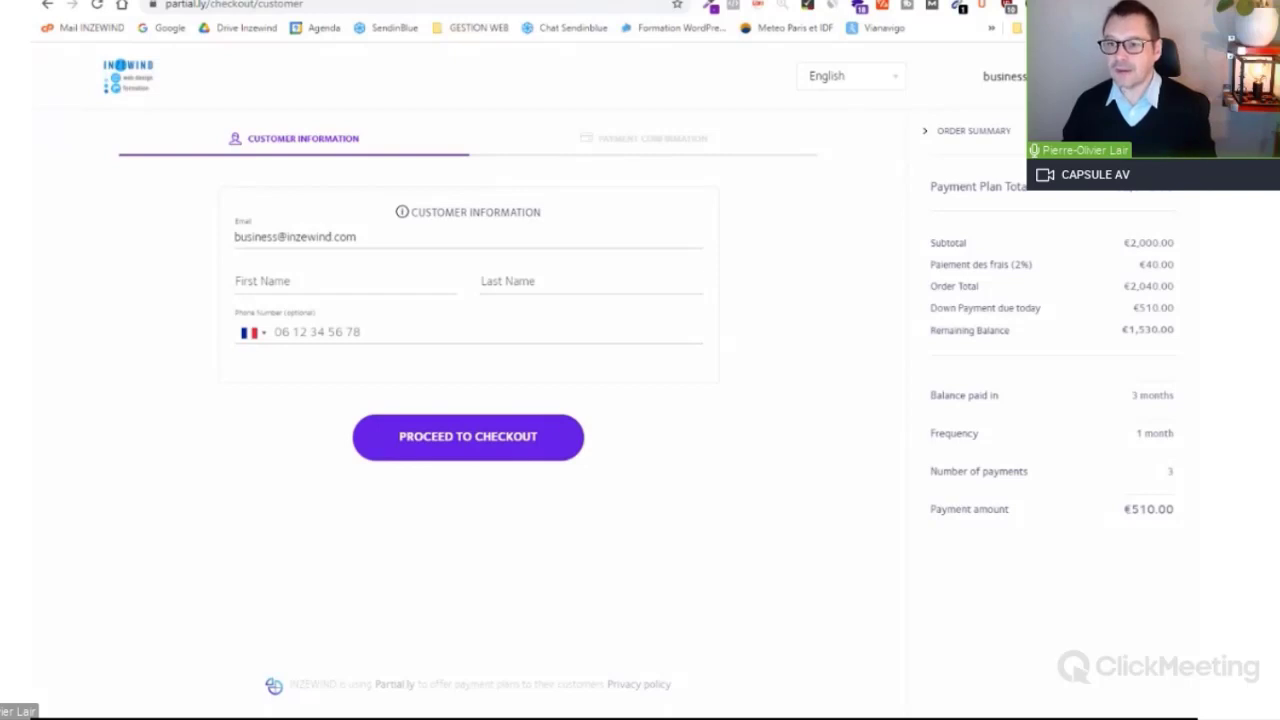
pyautogui.moveTo(1180, 338); pyautogui.dragTo(1121, 332)
pyautogui.click(1116, 354)
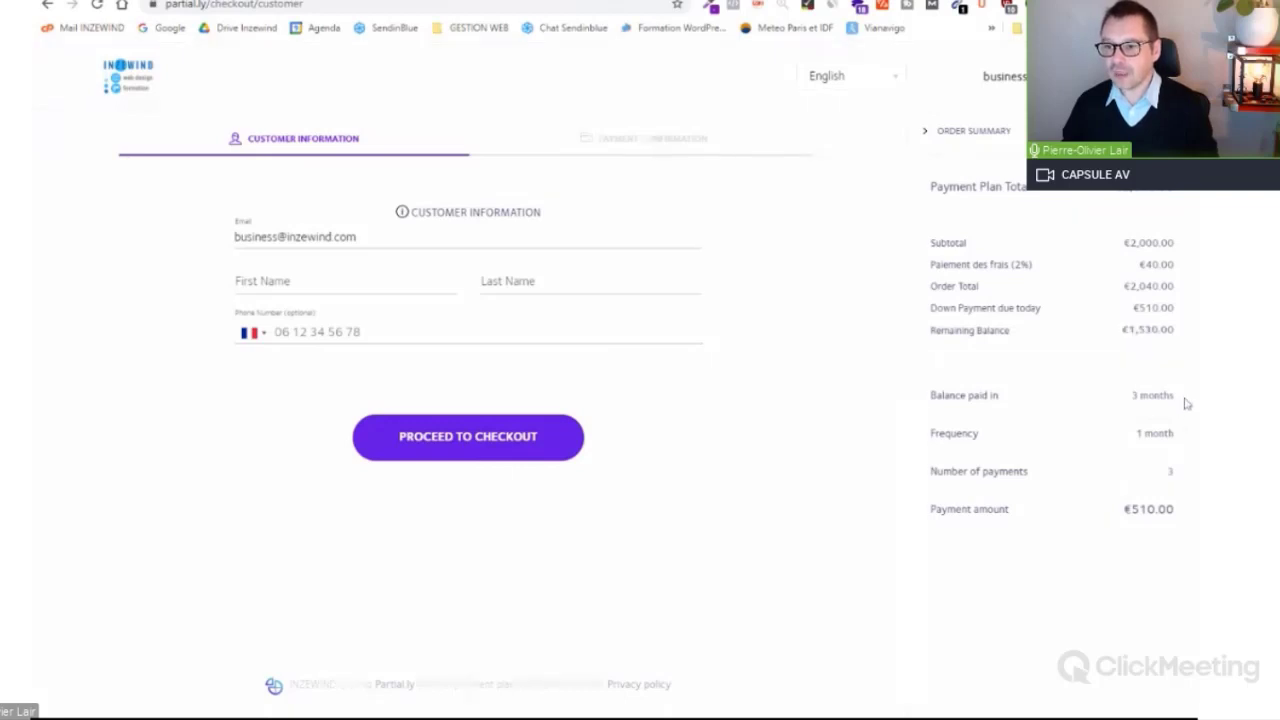
pyautogui.moveTo(1186, 403); pyautogui.dragTo(1180, 515)
# Step: Switch the checkout page language from English to Français
pyautogui.click(896, 130)
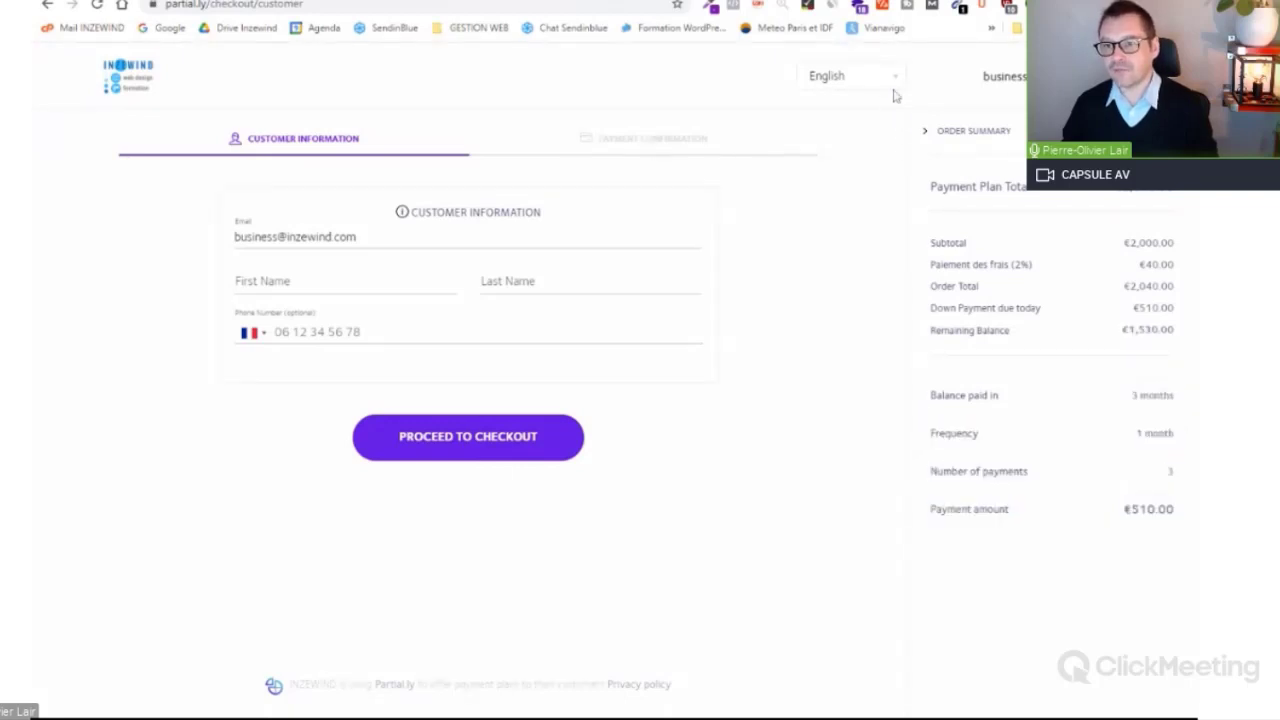
pyautogui.click(897, 81)
pyautogui.click(868, 101)
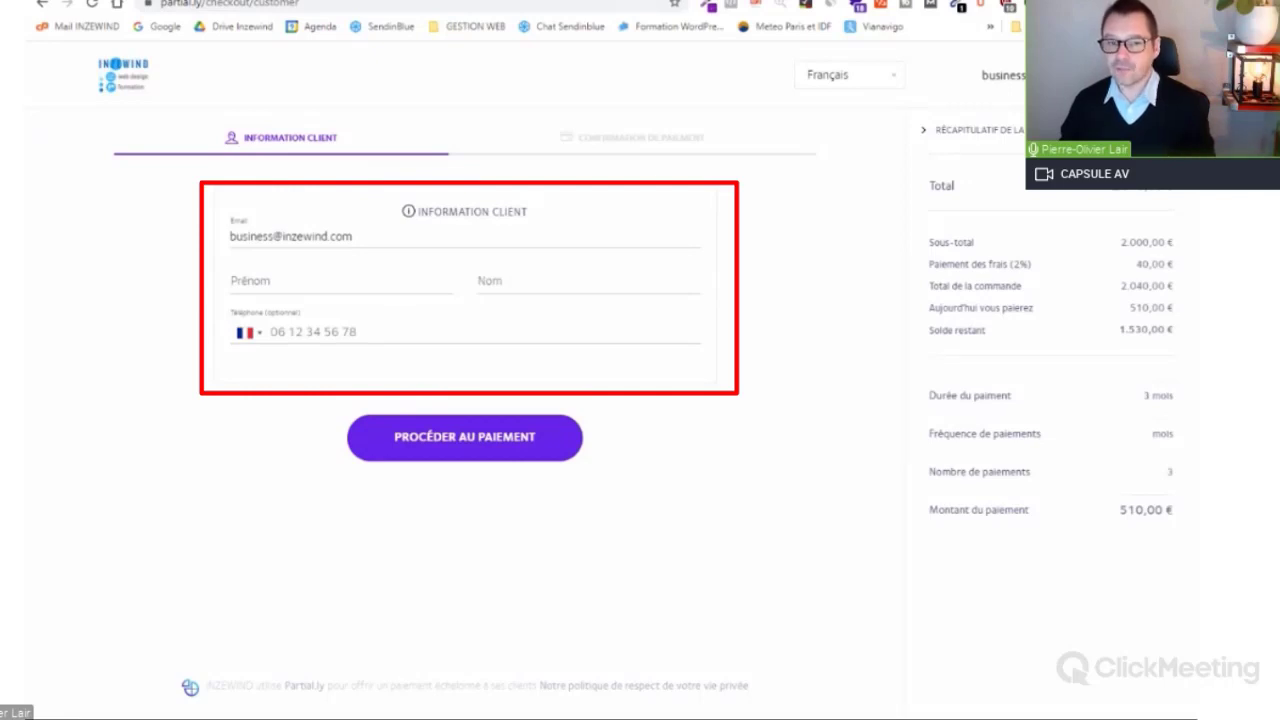
# Step: Select the e-mail address, then begin entering the customer's first name
pyautogui.tripleClick(291, 237)
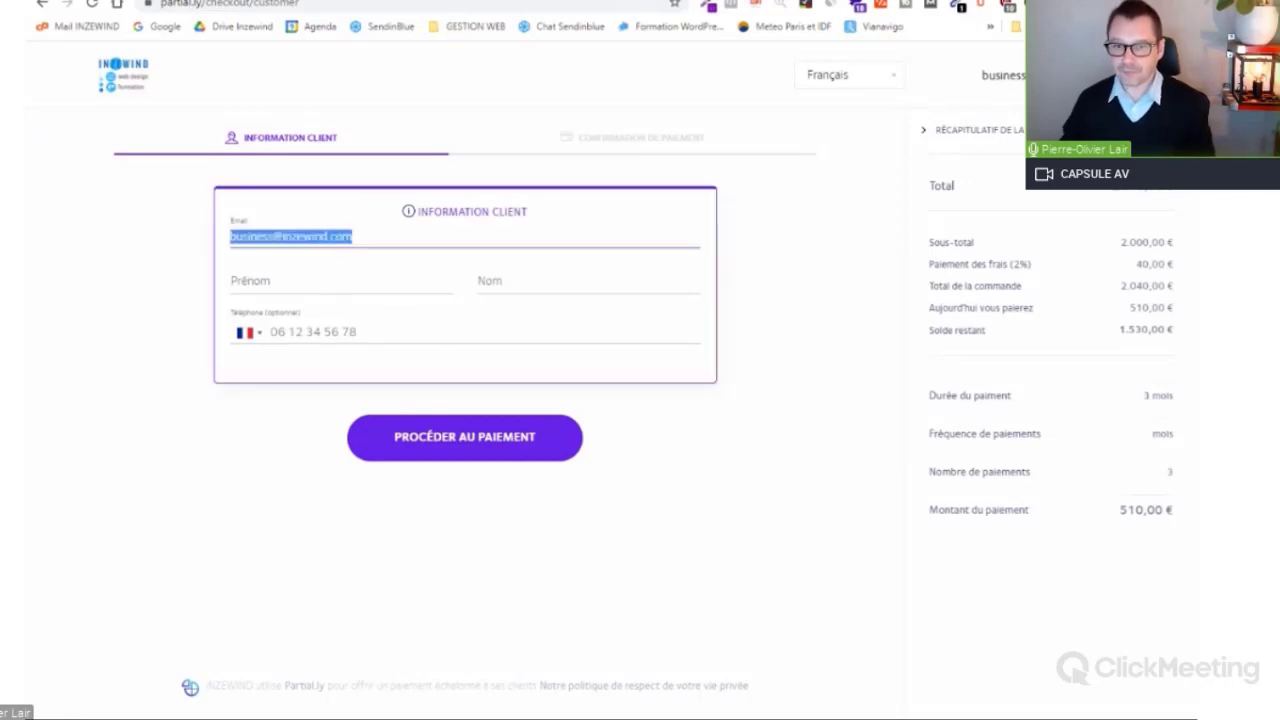
pyautogui.click(262, 281)
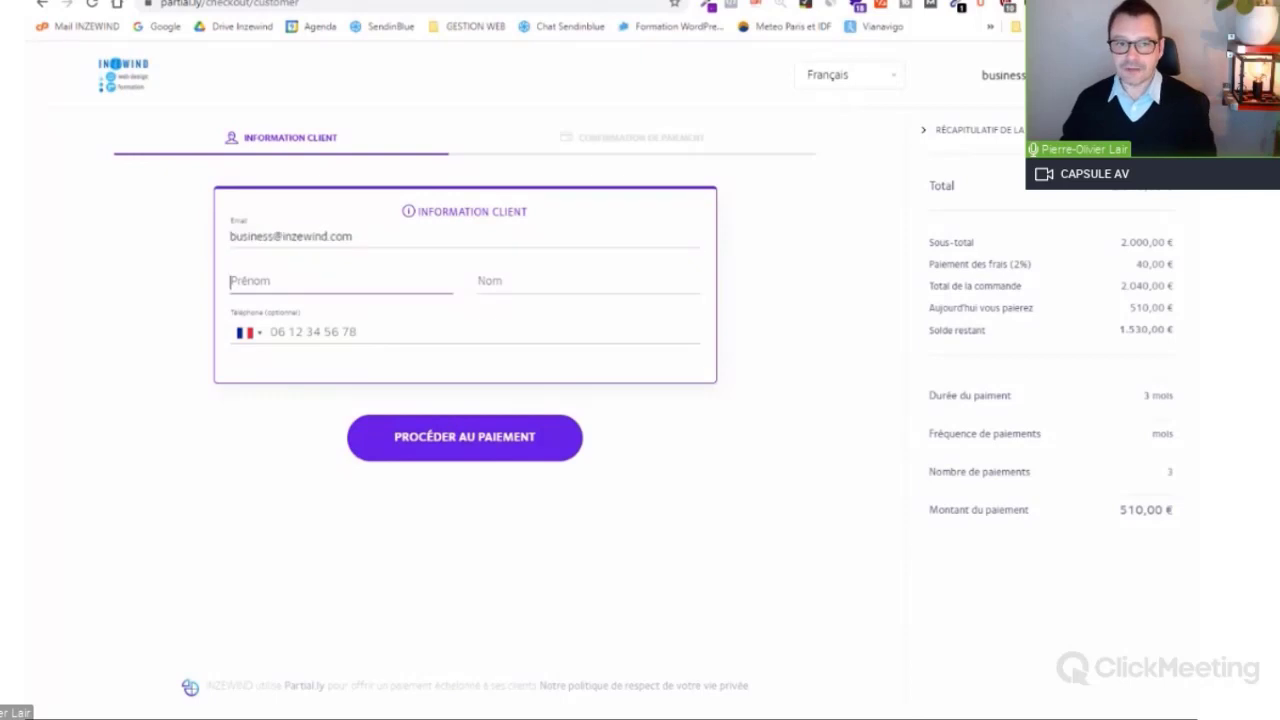
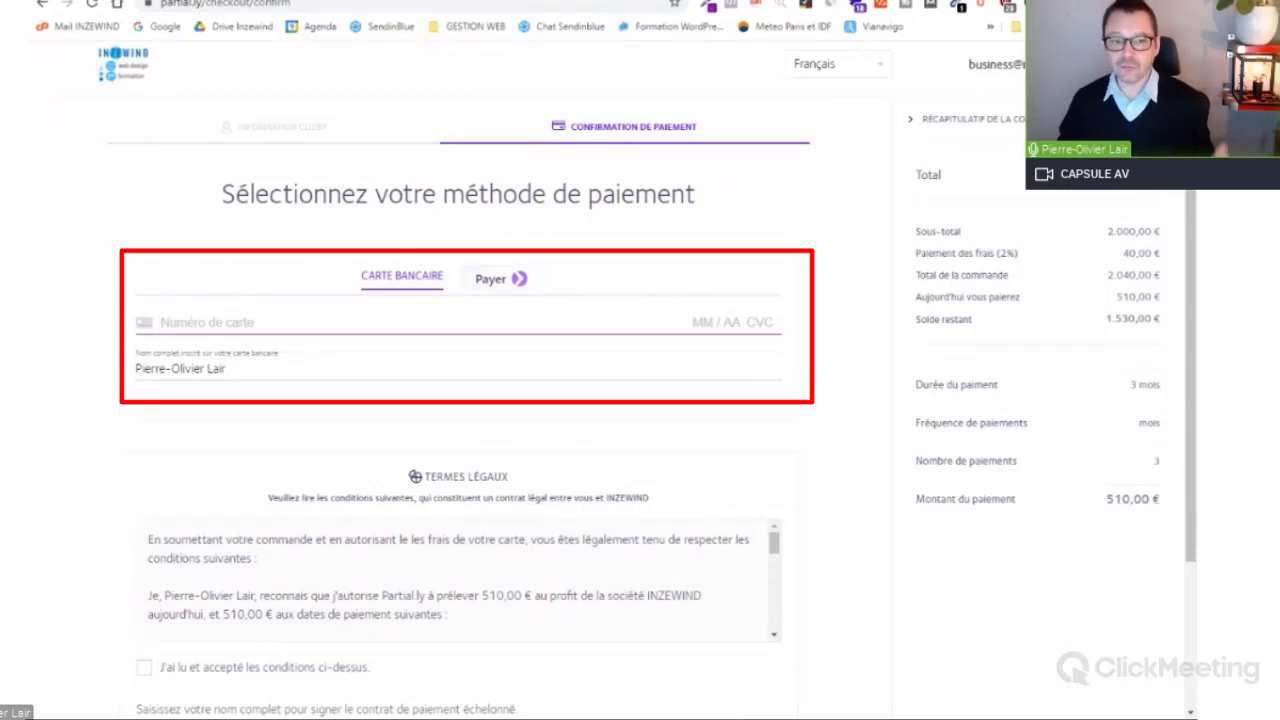
# Step: Focus the card expiry field, then scroll down to the TERMES LÉGAUX section
pyautogui.click(714, 323)
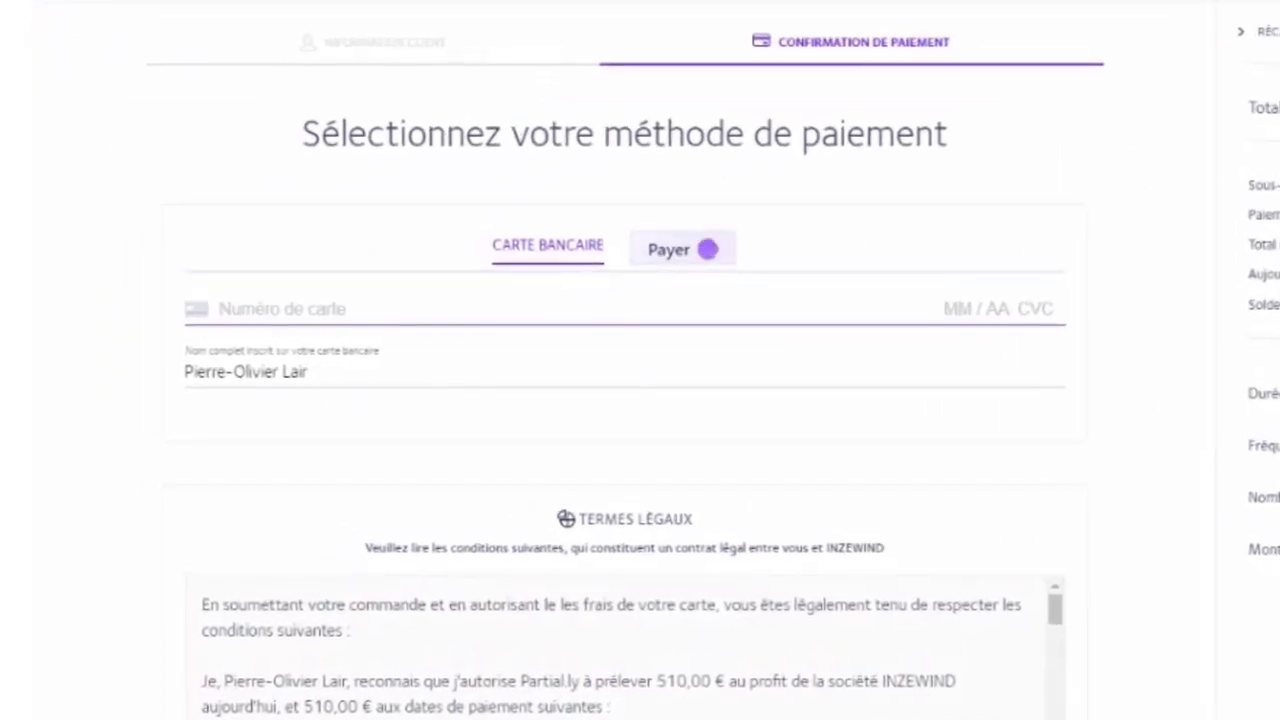
pyautogui.scroll(-2, 269, 380)
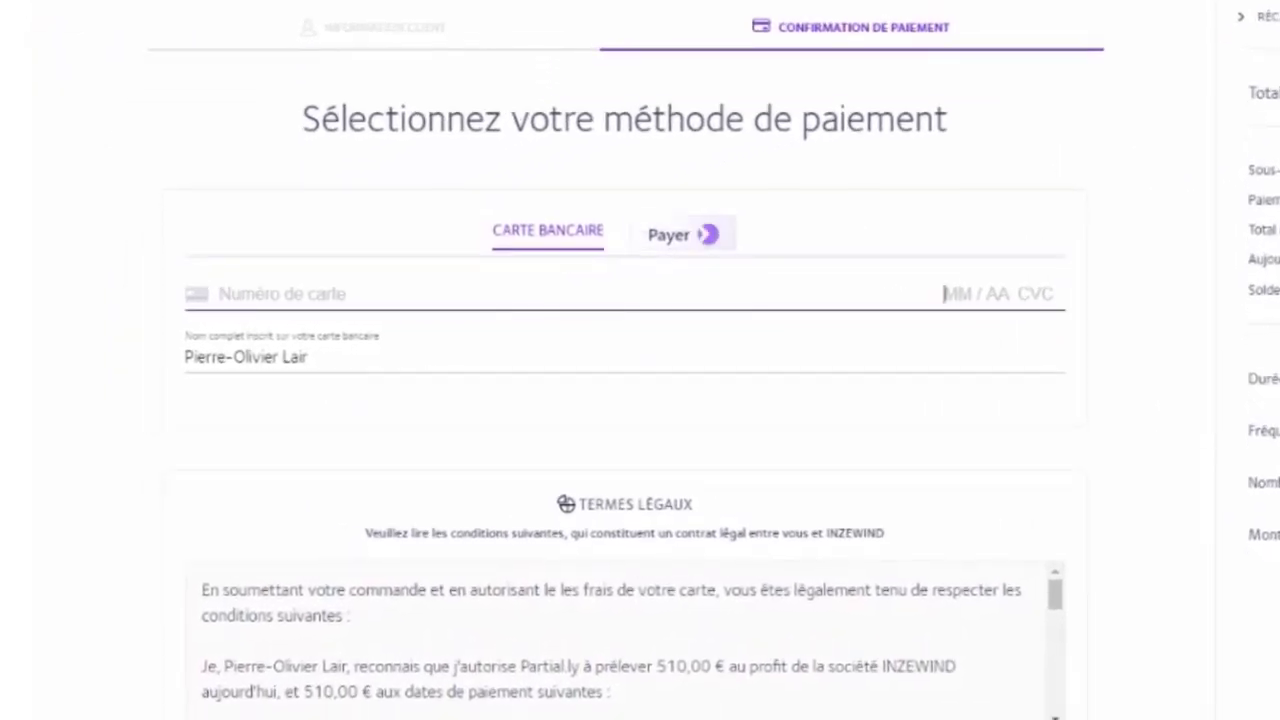
pyautogui.scroll(-1, 318, 256)
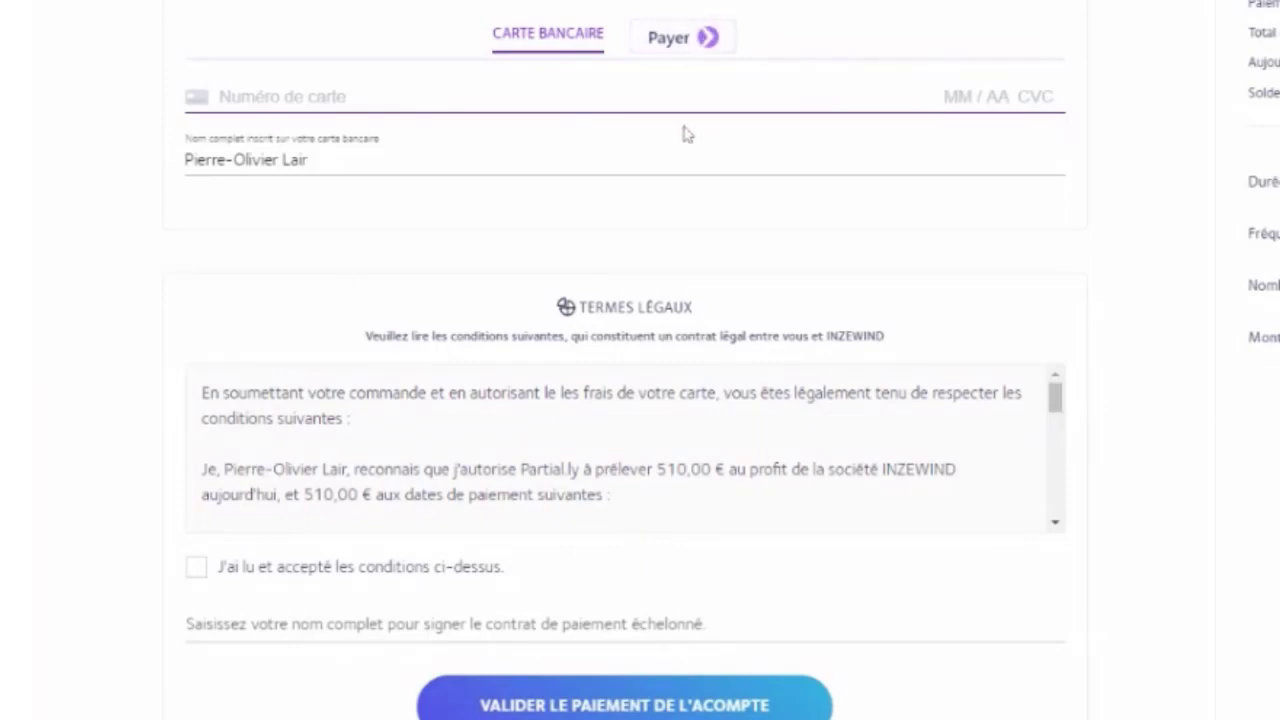
# Step: Tick 'J'ai lu et accepté les conditions ci-dessus' and sign with the customer's full name
pyautogui.click(201, 572)
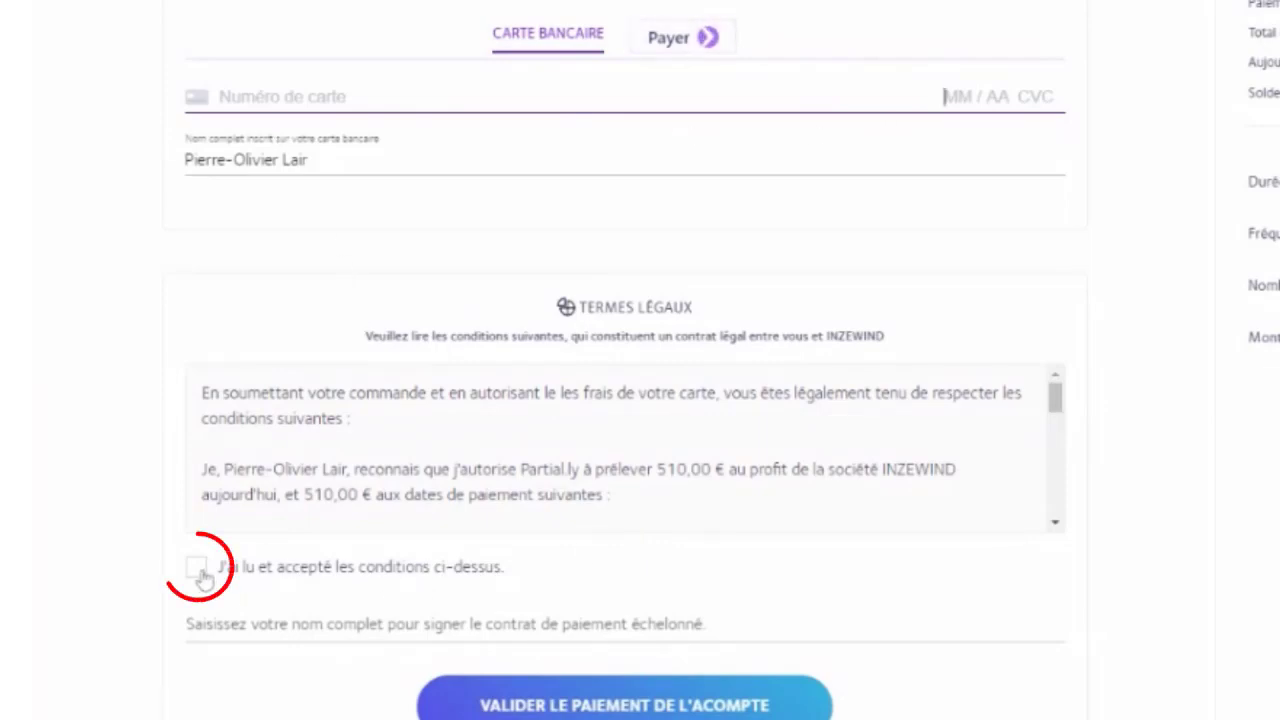
pyautogui.click(201, 572)
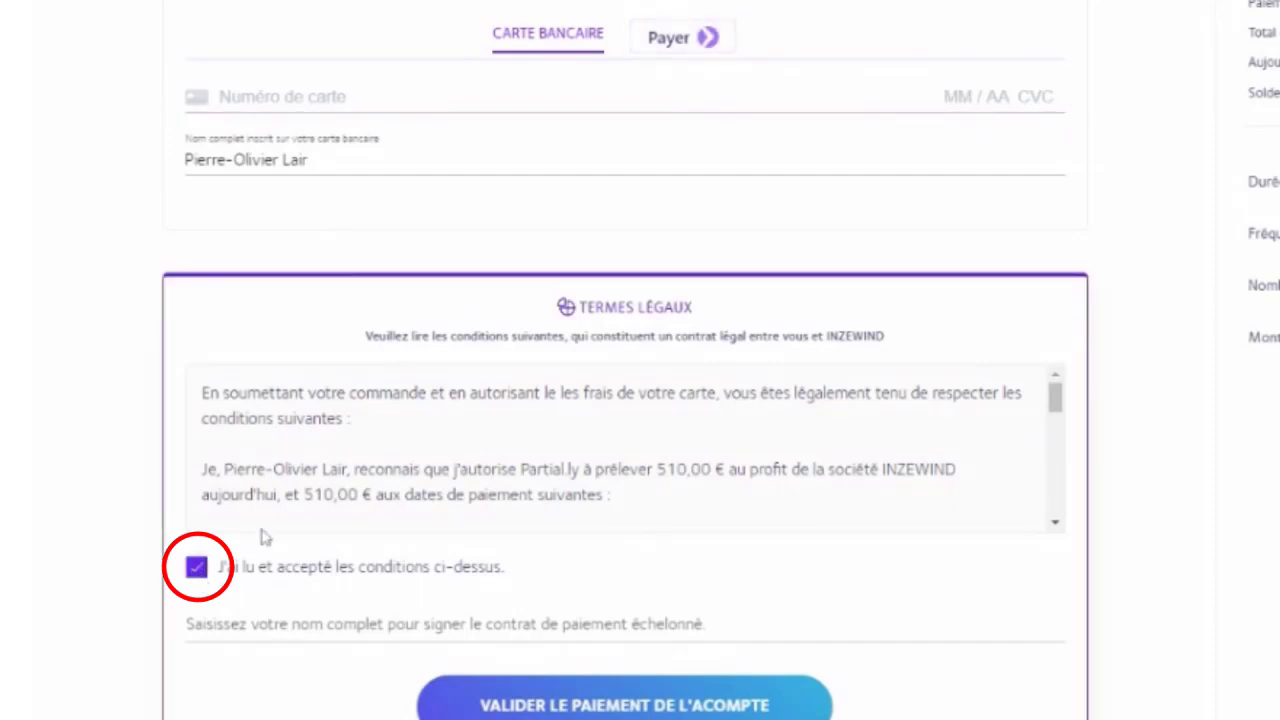
pyautogui.click(566, 622)
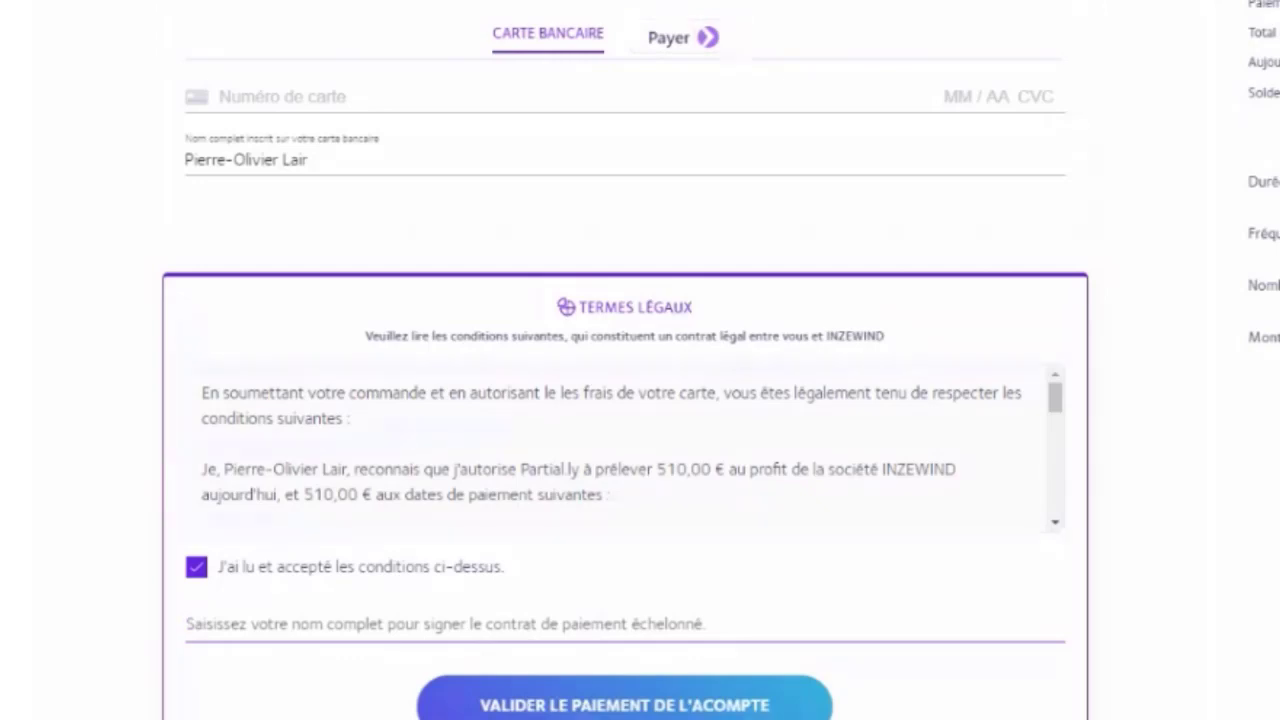
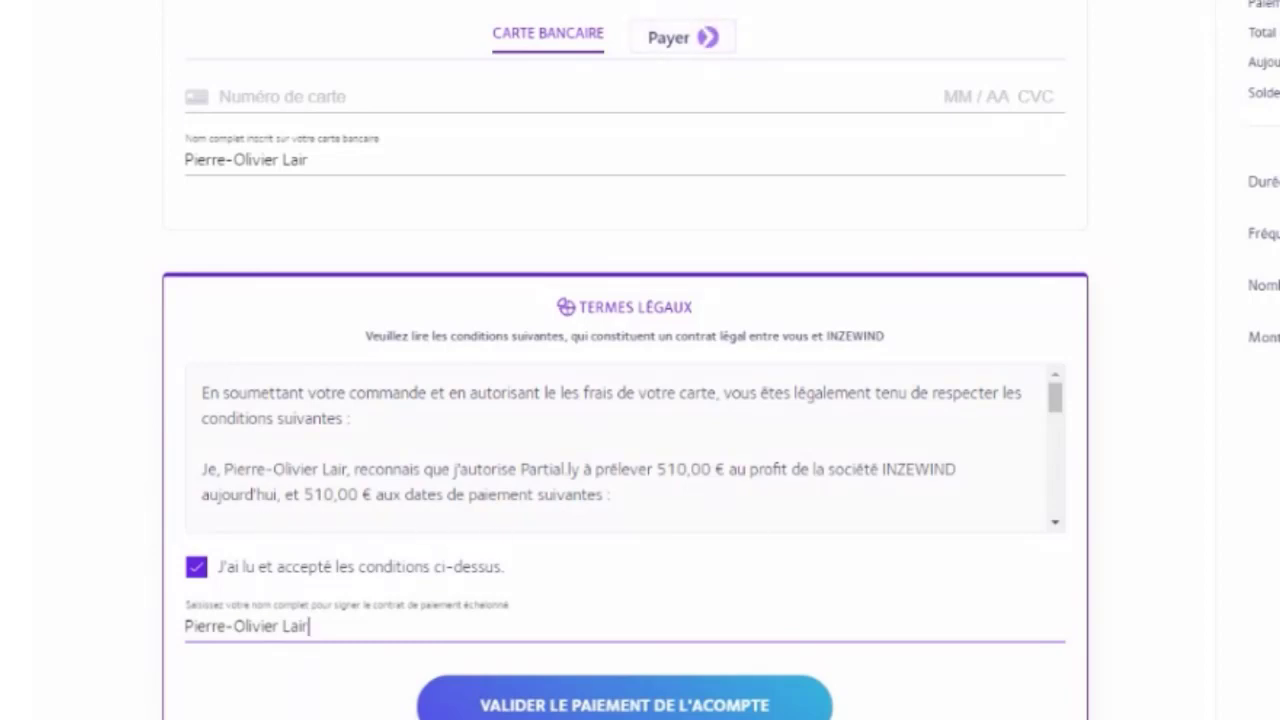
# Step: Scroll through the legal terms box to read the full contract
pyautogui.moveTo(1056, 408); pyautogui.dragTo(1056, 430)
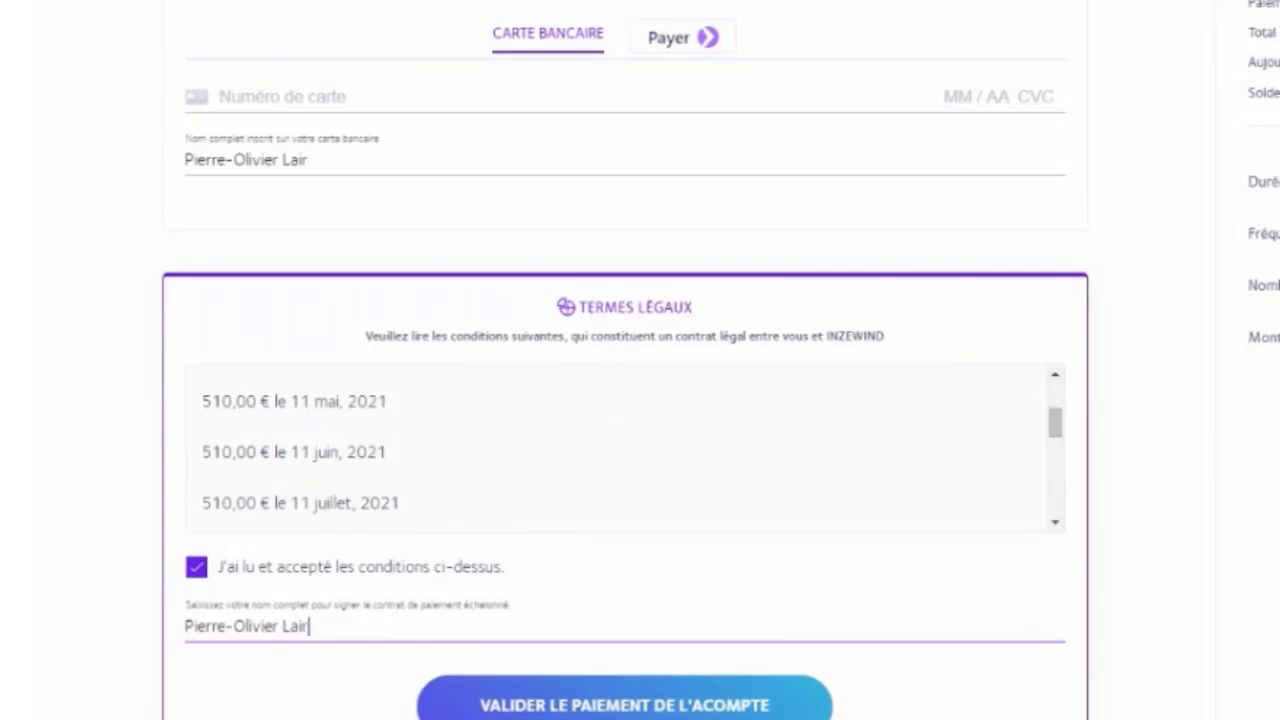
pyautogui.moveTo(1061, 427); pyautogui.dragTo(1058, 448)
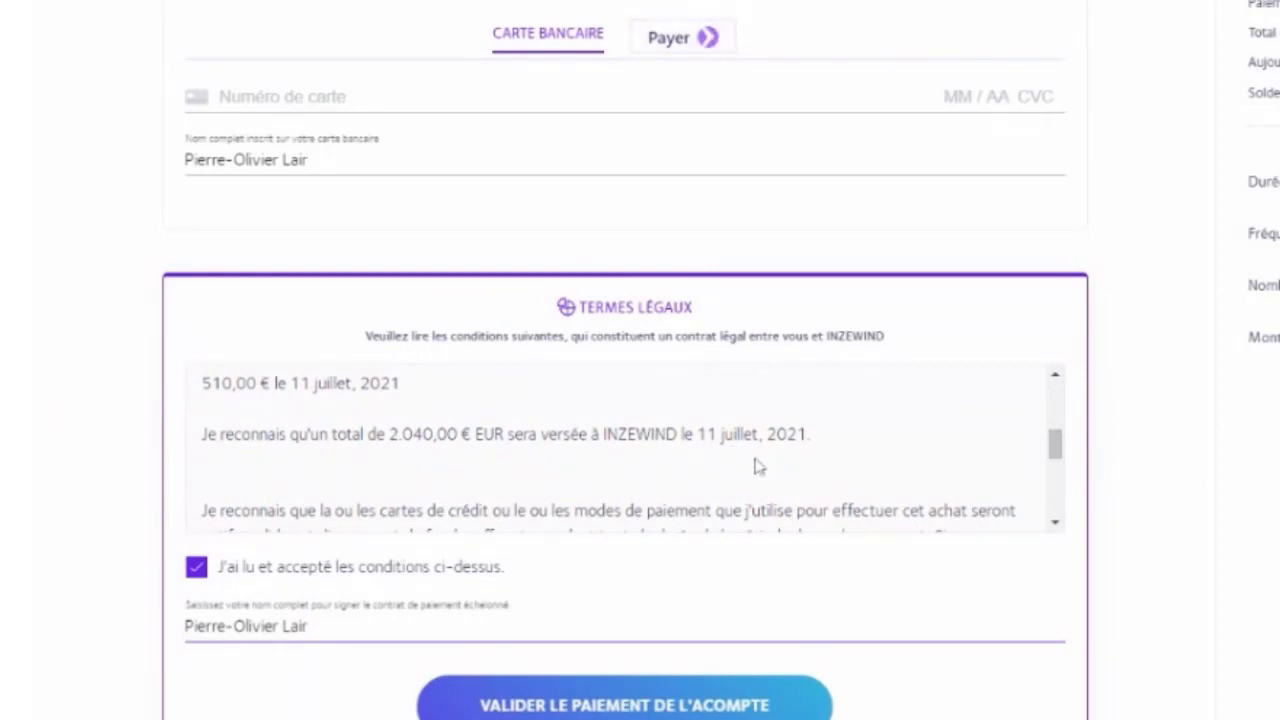
pyautogui.moveTo(1054, 452); pyautogui.dragTo(1055, 475)
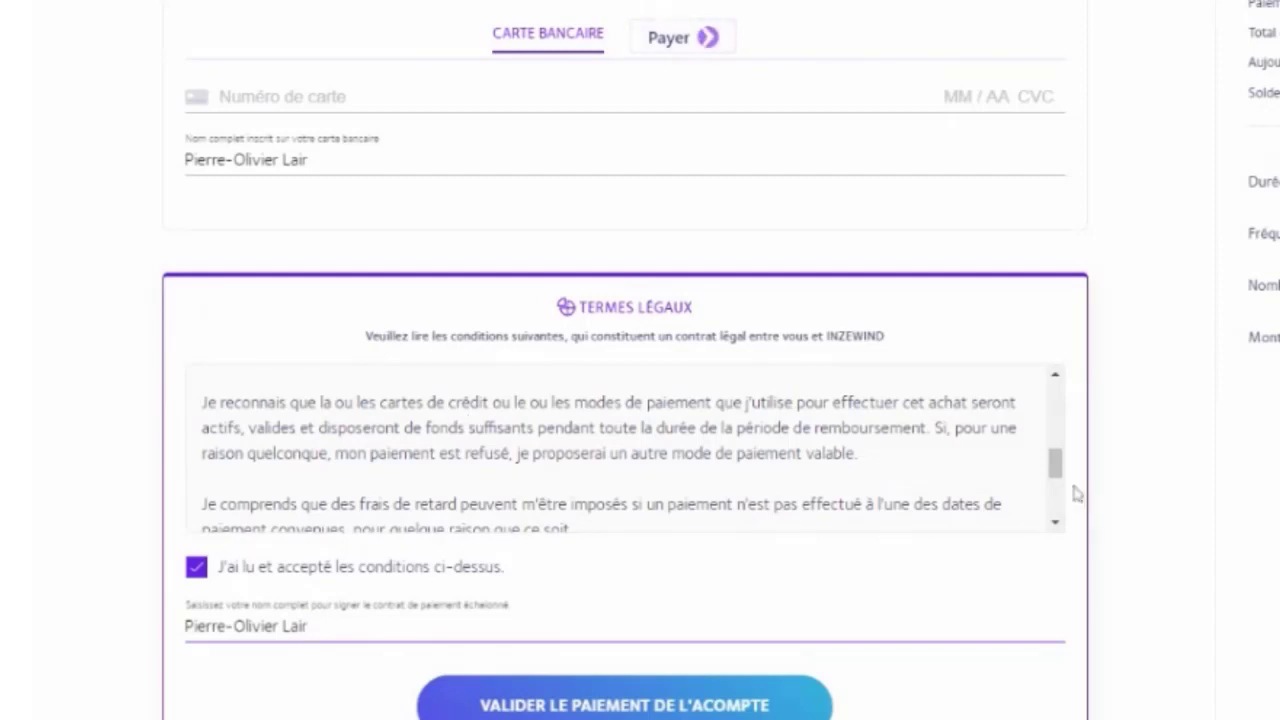
pyautogui.scroll(-1, 1061, 475)
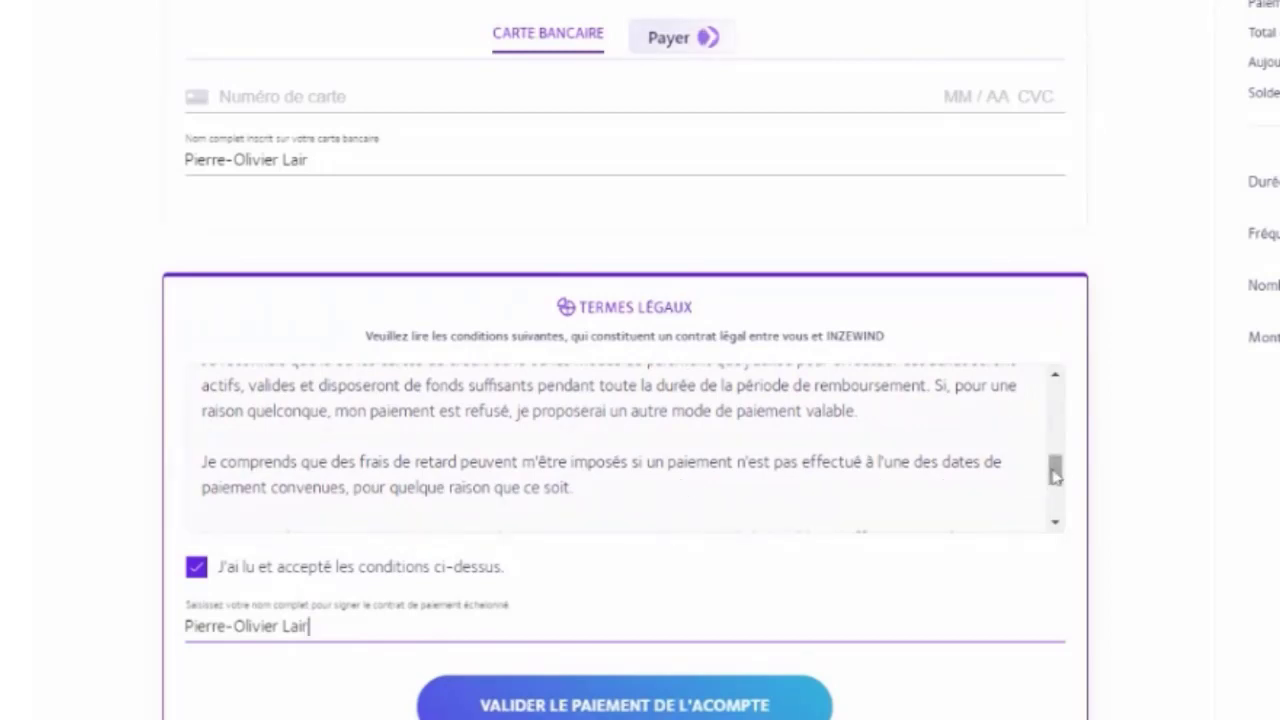
pyautogui.scroll(-2, 1056, 480)
pyautogui.scroll(-1, 1058, 487)
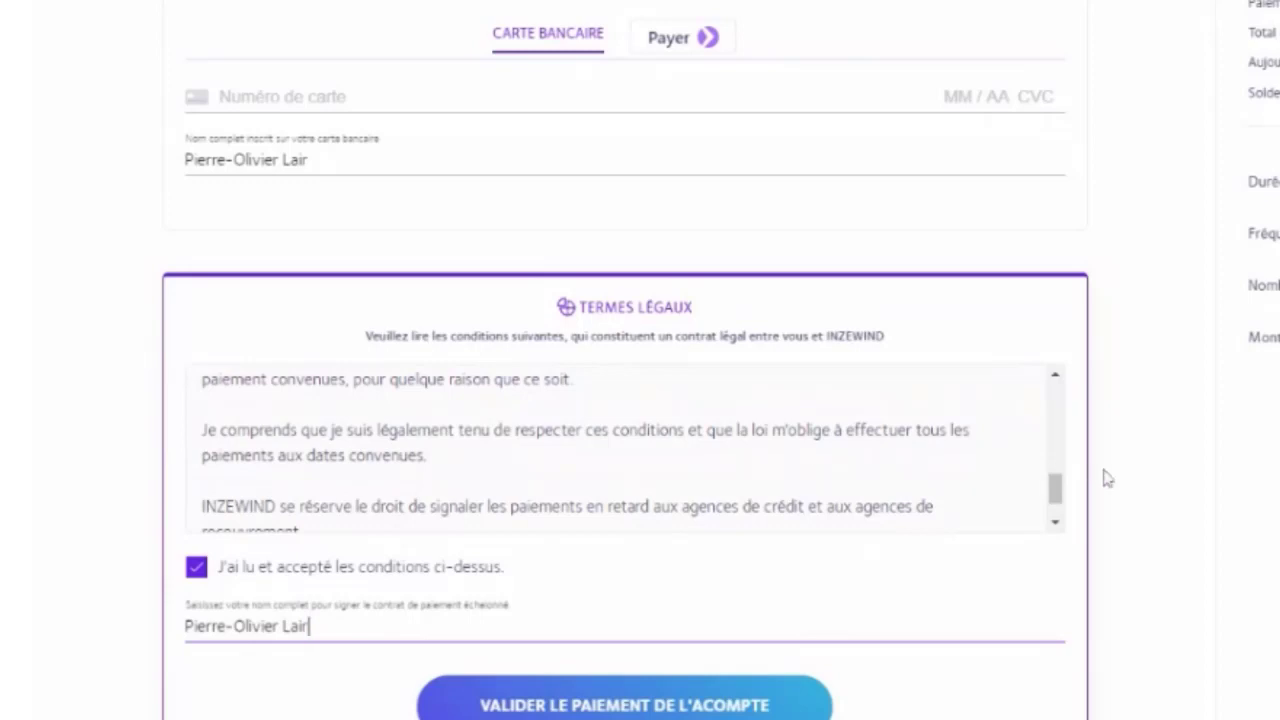
pyautogui.scroll(-2, 1051, 489)
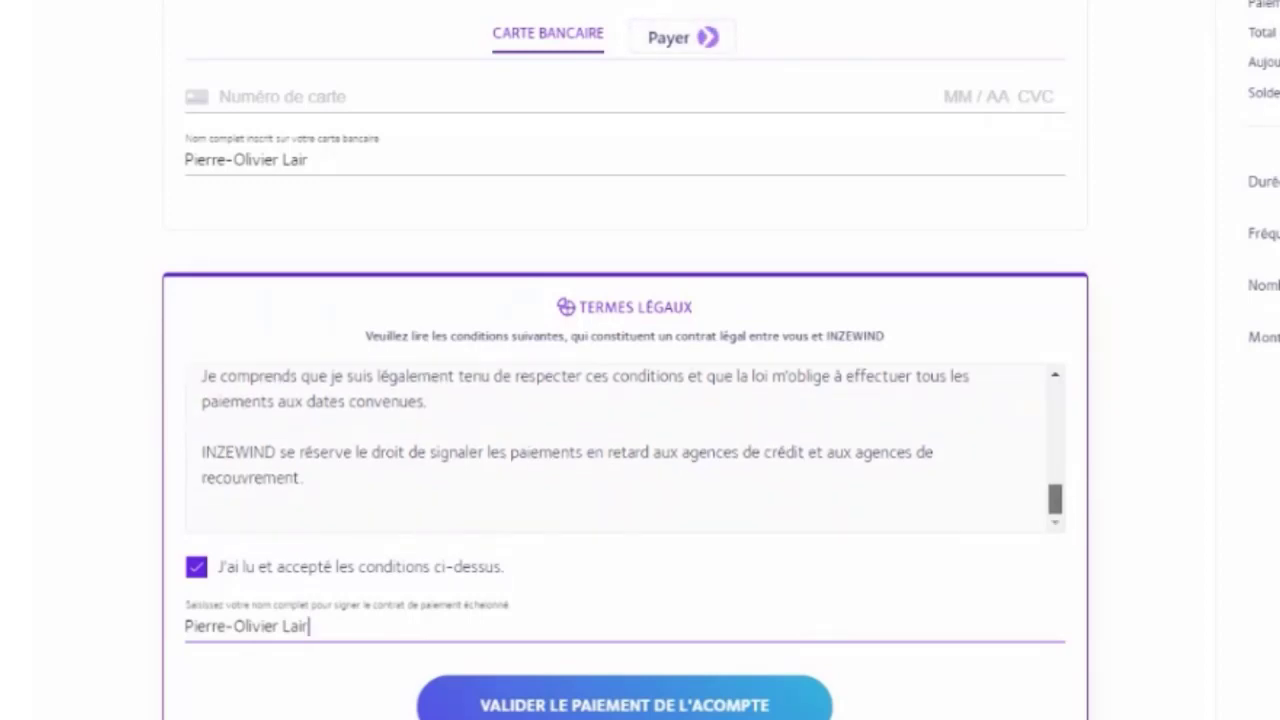
pyautogui.scroll(5, 1057, 357)
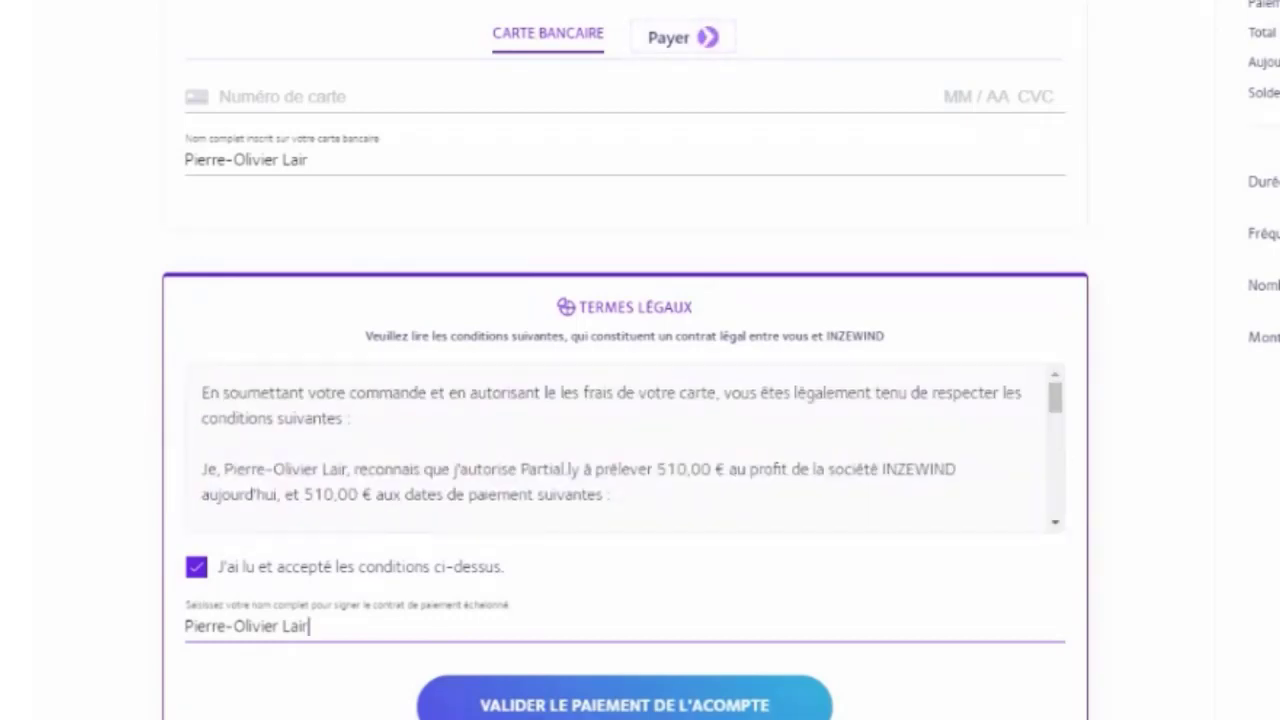
pyautogui.scroll(-1, 545, 658)
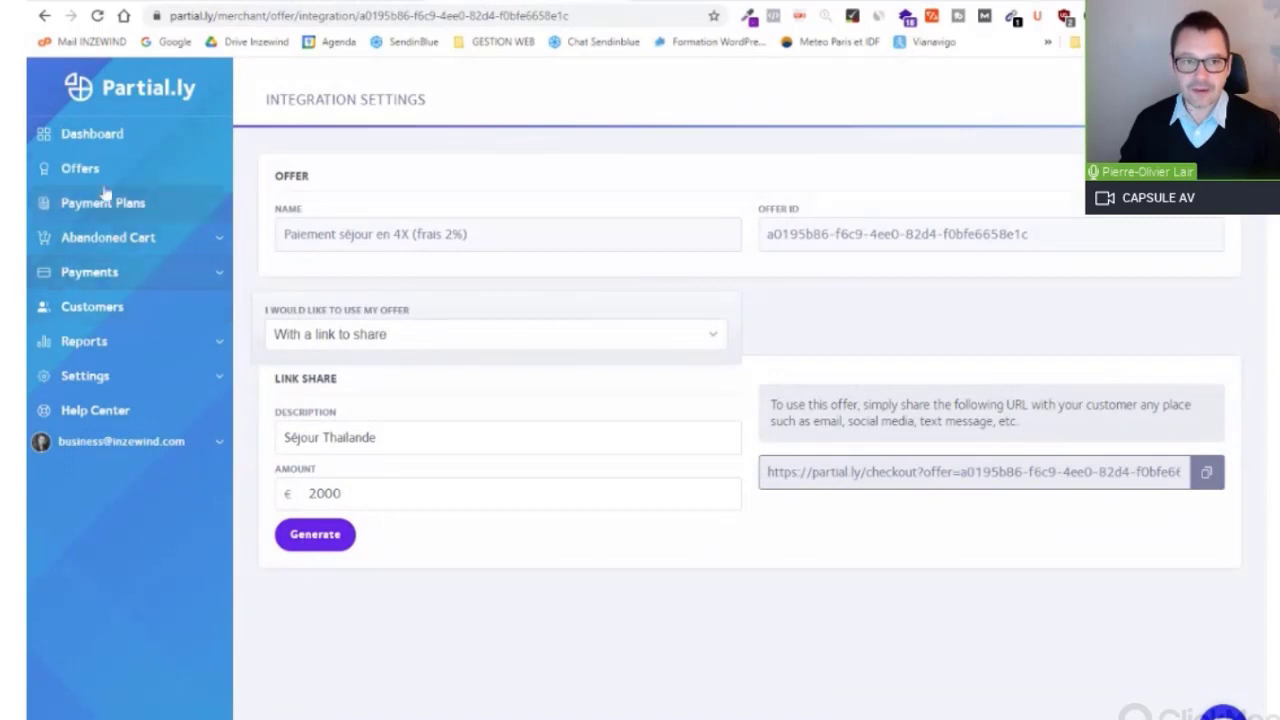
# Step: View the API key in Partial.ly's General settings, then return to the WordPress plugins page
pyautogui.click(138, 376)
pyautogui.click(97, 410)
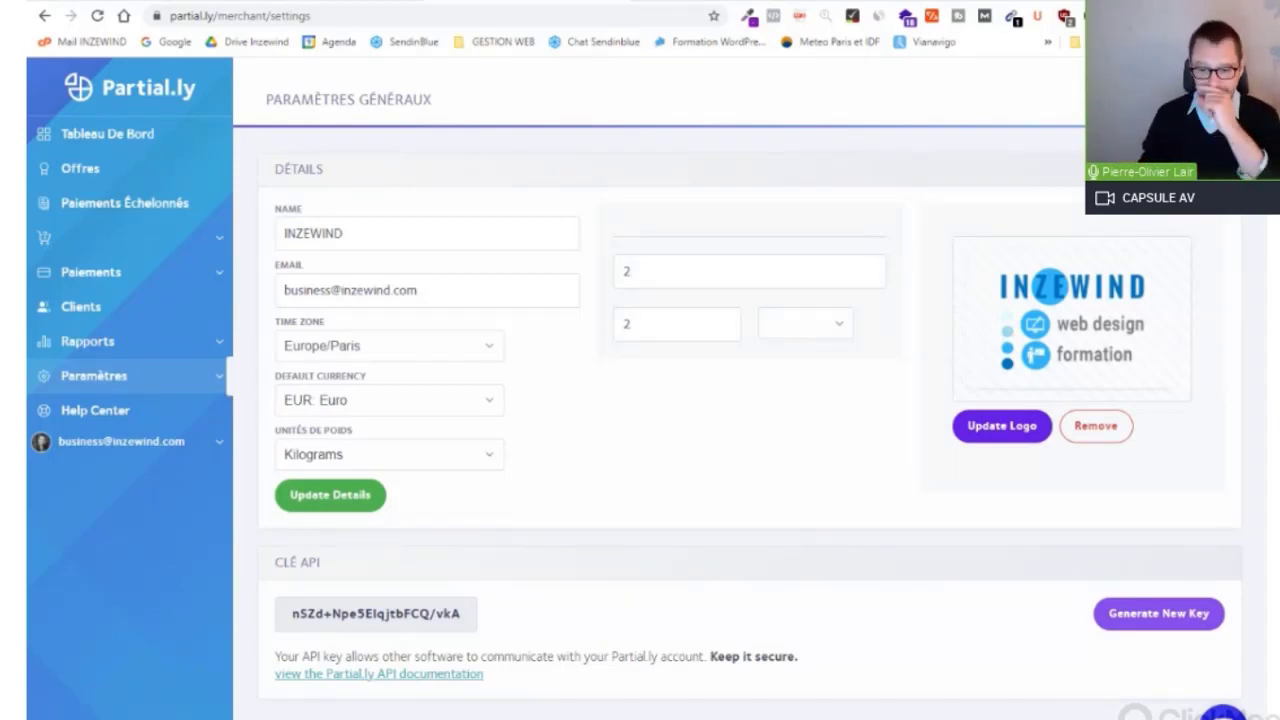
pyautogui.moveTo(291, 614); pyautogui.dragTo(423, 625)
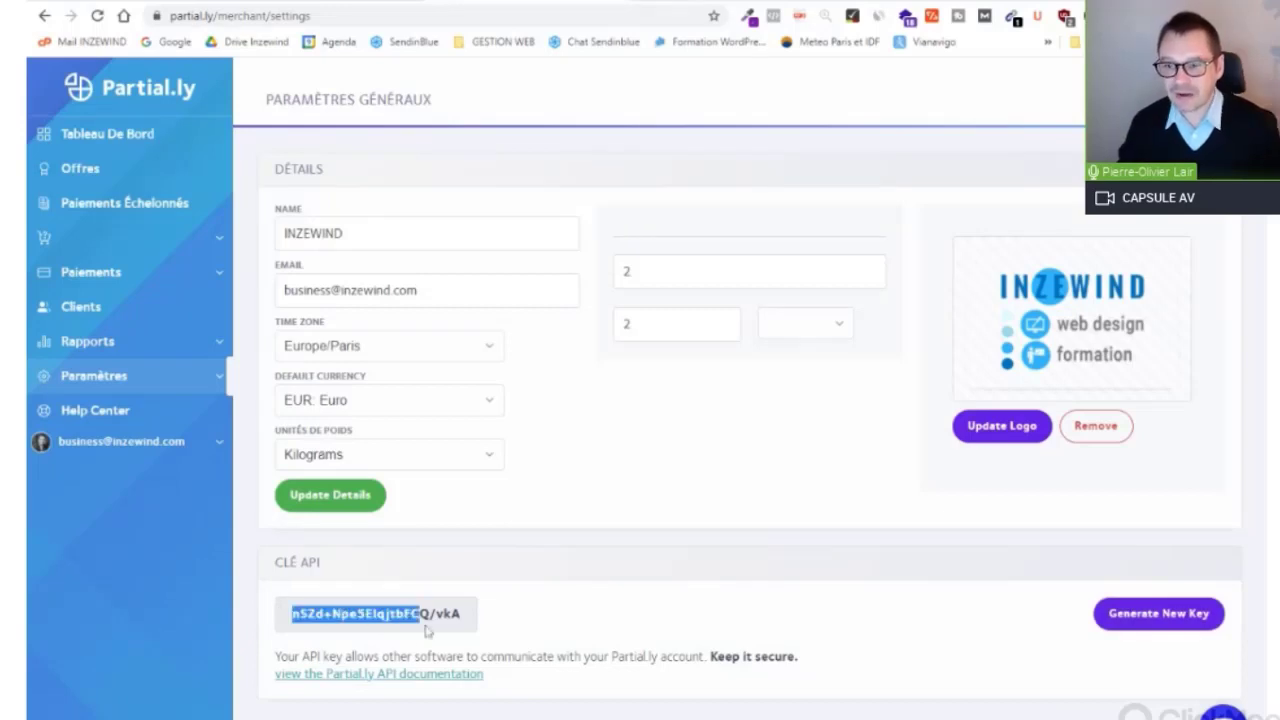
pyautogui.click(487, 624)
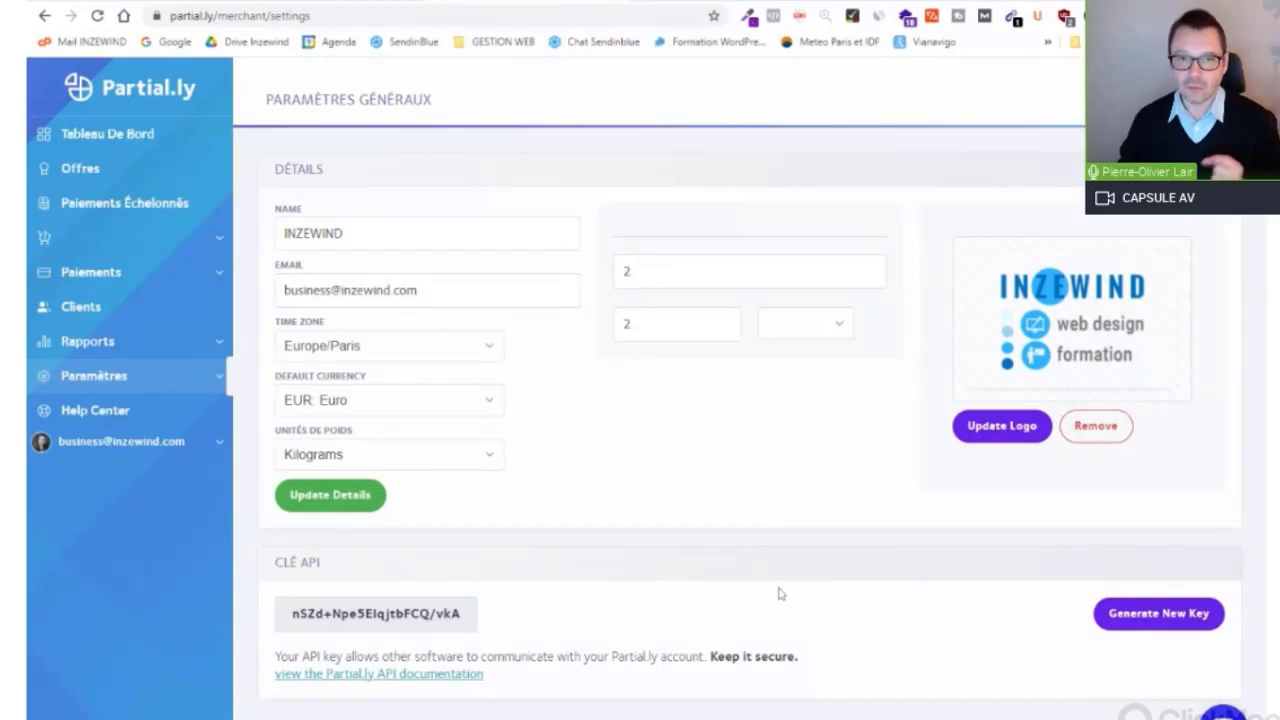
pyautogui.click(382, 1)
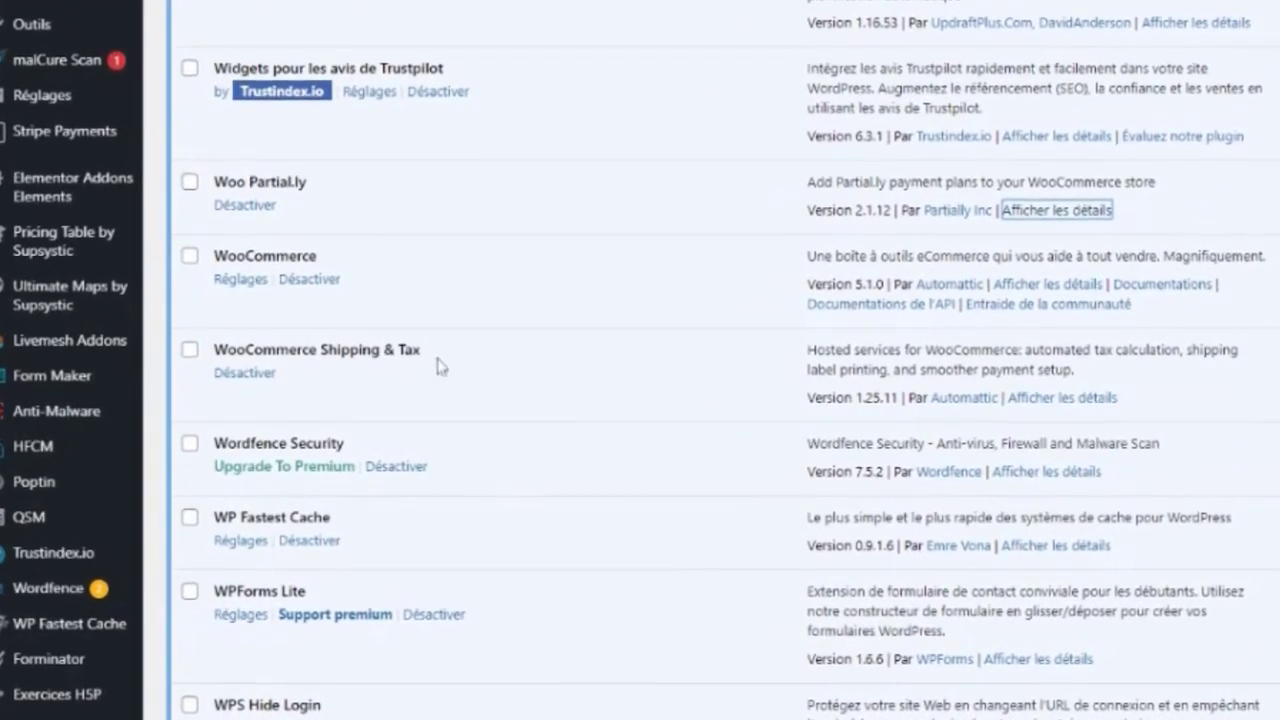
# Step: Highlight the Woo Partial.ly plugin name in the plugins list, then clear it
pyautogui.click(352, 184)
pyautogui.moveTo(316, 186)
pyautogui.mouseDown()
pyautogui.moveTo(222, 200)
pyautogui.moveTo(213, 190)
pyautogui.mouseUp()
pyautogui.moveTo(370, 192); pyautogui.dragTo(212, 184)
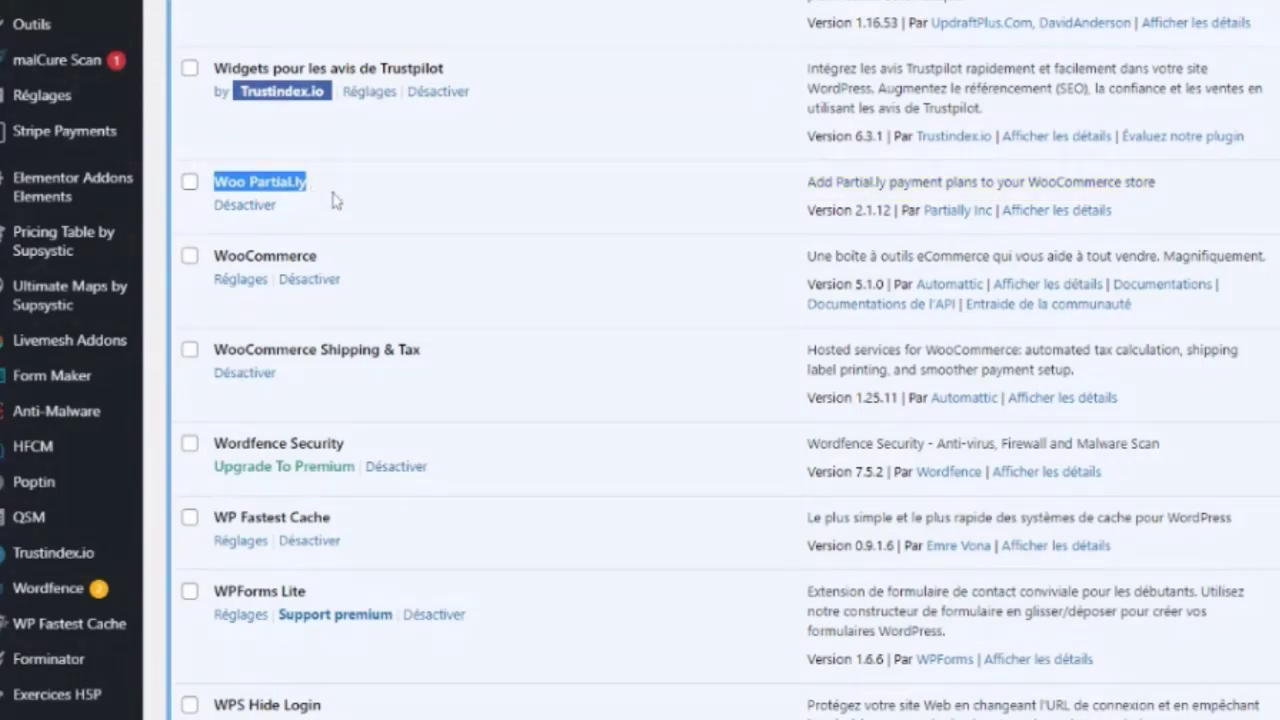
pyautogui.click(335, 200)
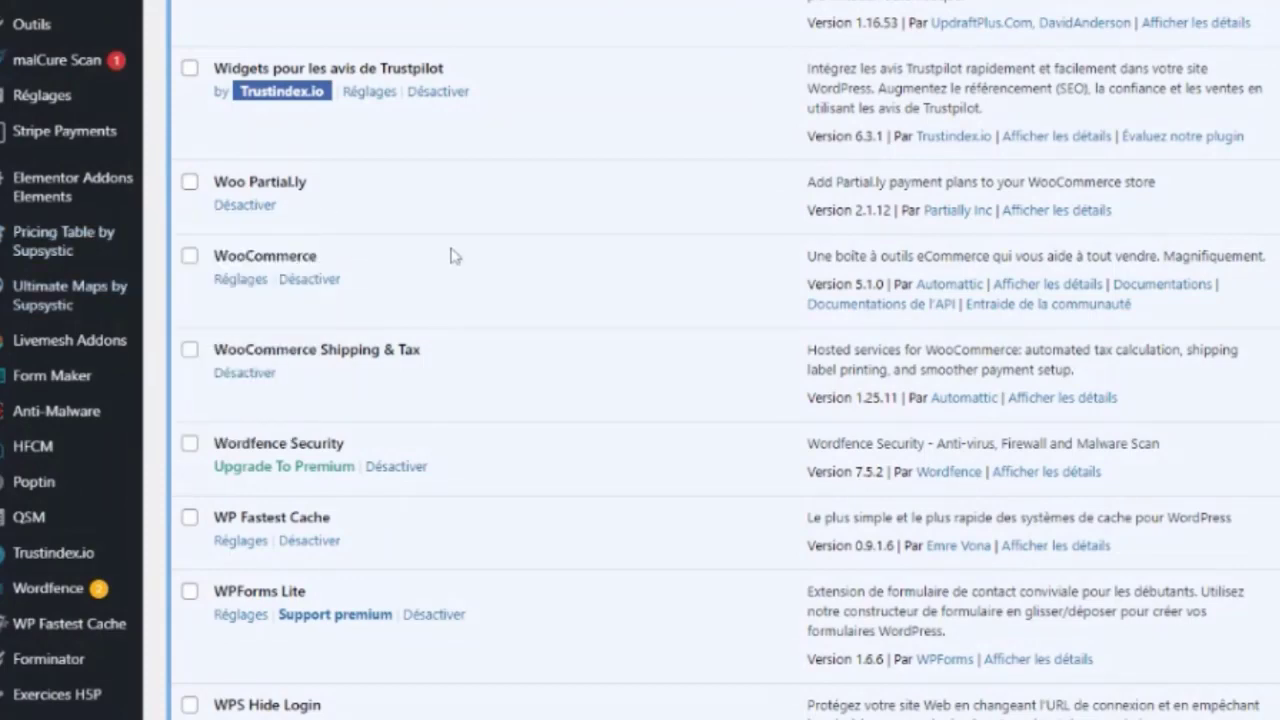
# Step: Go to WooCommerce Réglages, landing on the Général tab with the shop address
pyautogui.scroll(5, 90, 348)
pyautogui.scroll(6, 60, 300)
pyautogui.moveTo(30, 240)
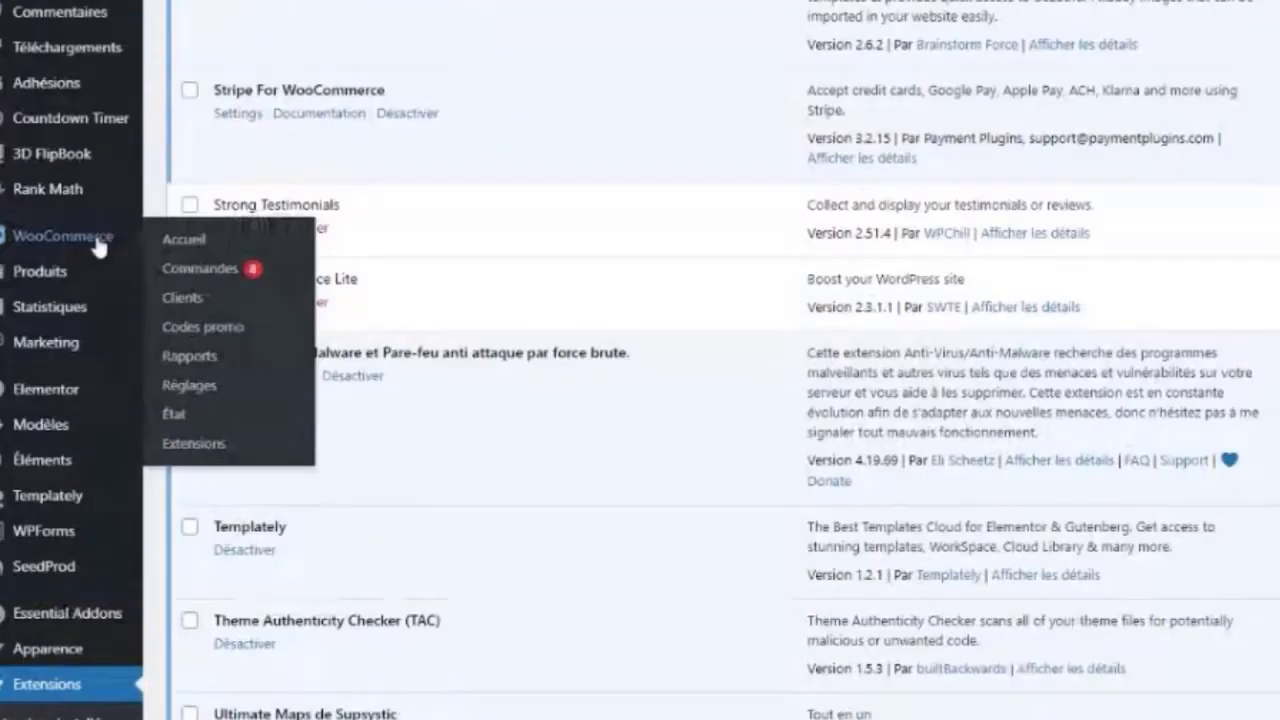
pyautogui.click(188, 385)
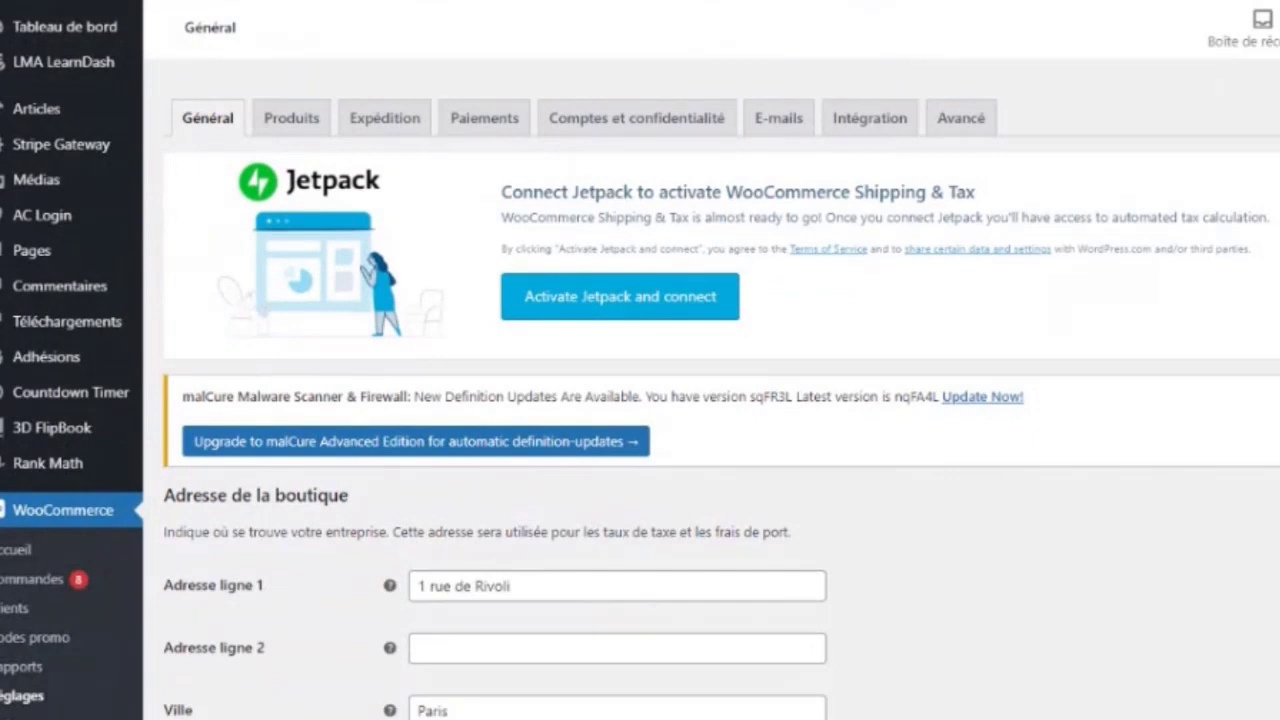
# Step: Go to the Paiements tab and bring up the Partial.ly Payment Plans gateway settings
pyautogui.click(489, 120)
pyautogui.scroll(-4, 340, 420)
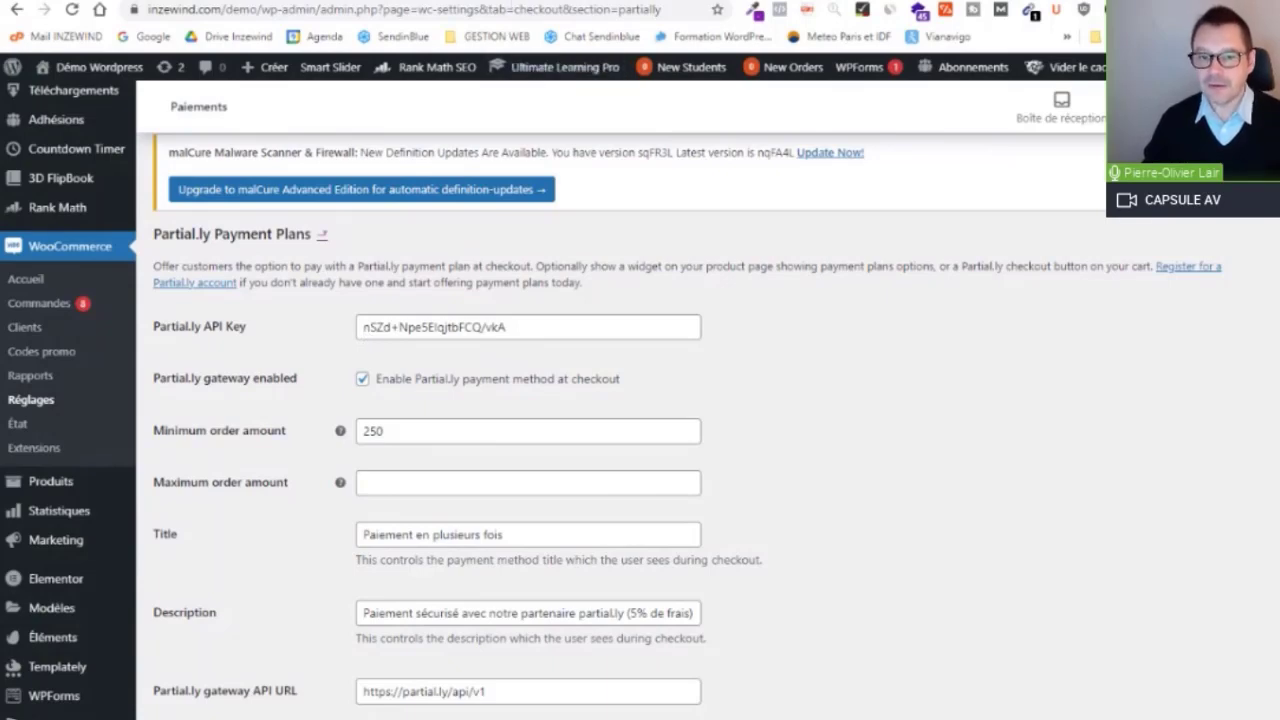
pyautogui.click(514, 1)
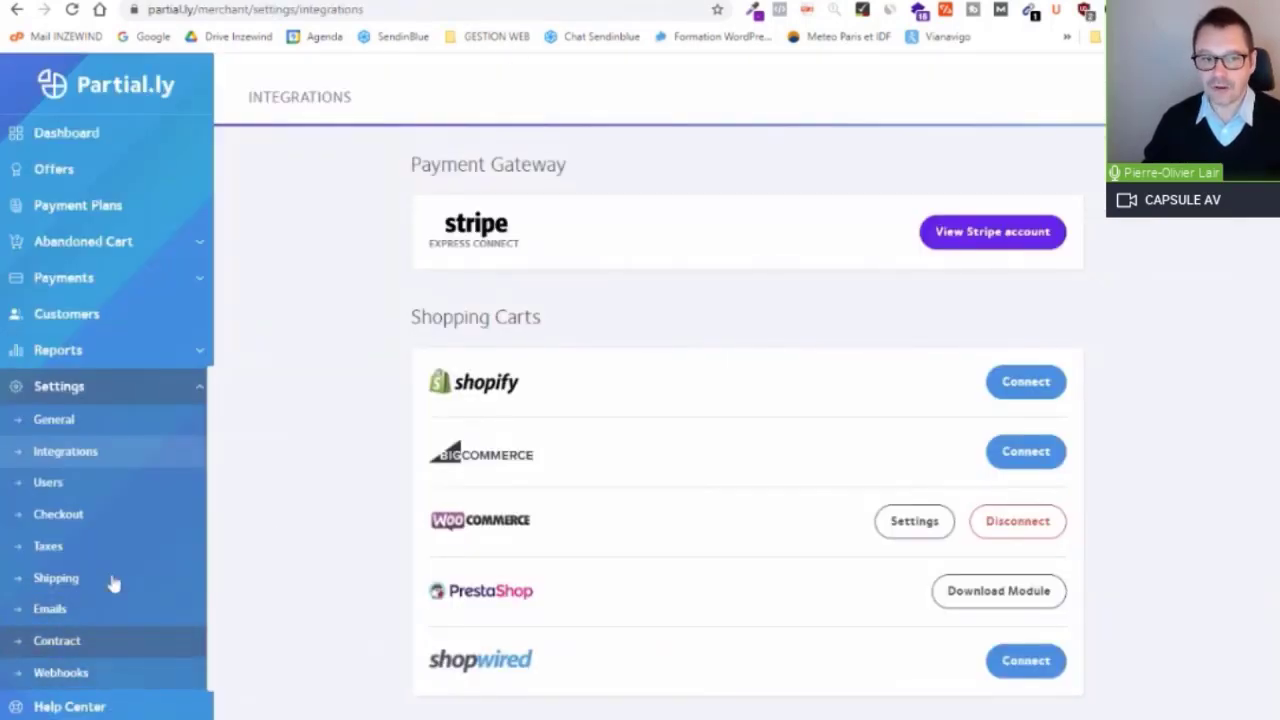
pyautogui.click(57, 425)
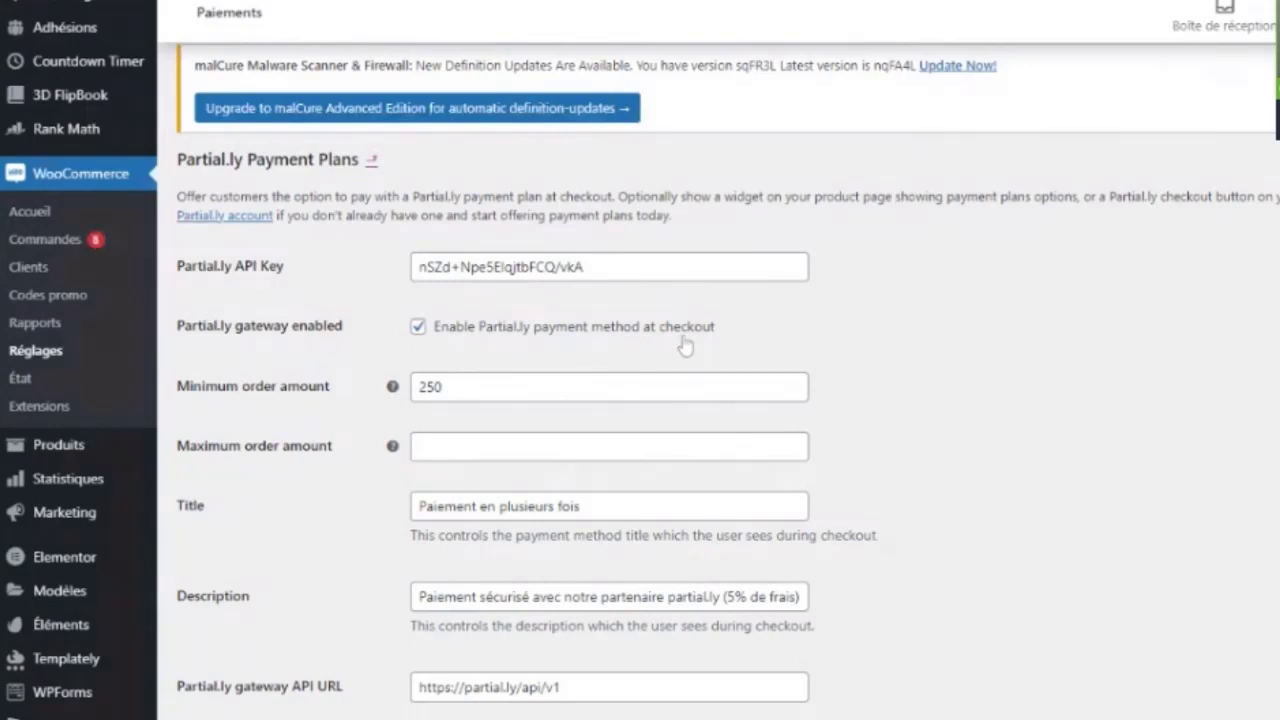
# Step: Change the Partial.ly minimum order amount from 250 to 400
pyautogui.scroll(-1, 686, 343)
pyautogui.doubleClick(420, 288)
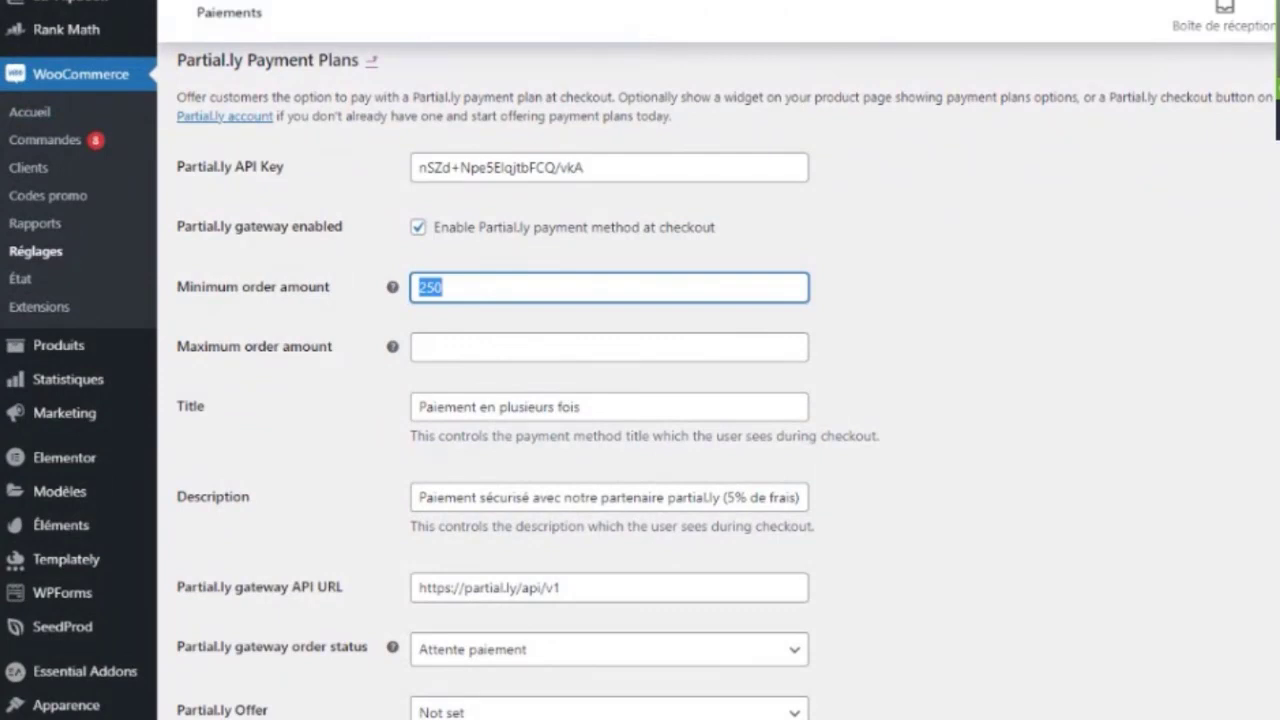
pyautogui.click(446, 288)
pyautogui.press('BackSpace')
pyautogui.press('BackSpace')
pyautogui.press('BackSpace')
pyautogui.write('400')
pyautogui.click(991, 277)
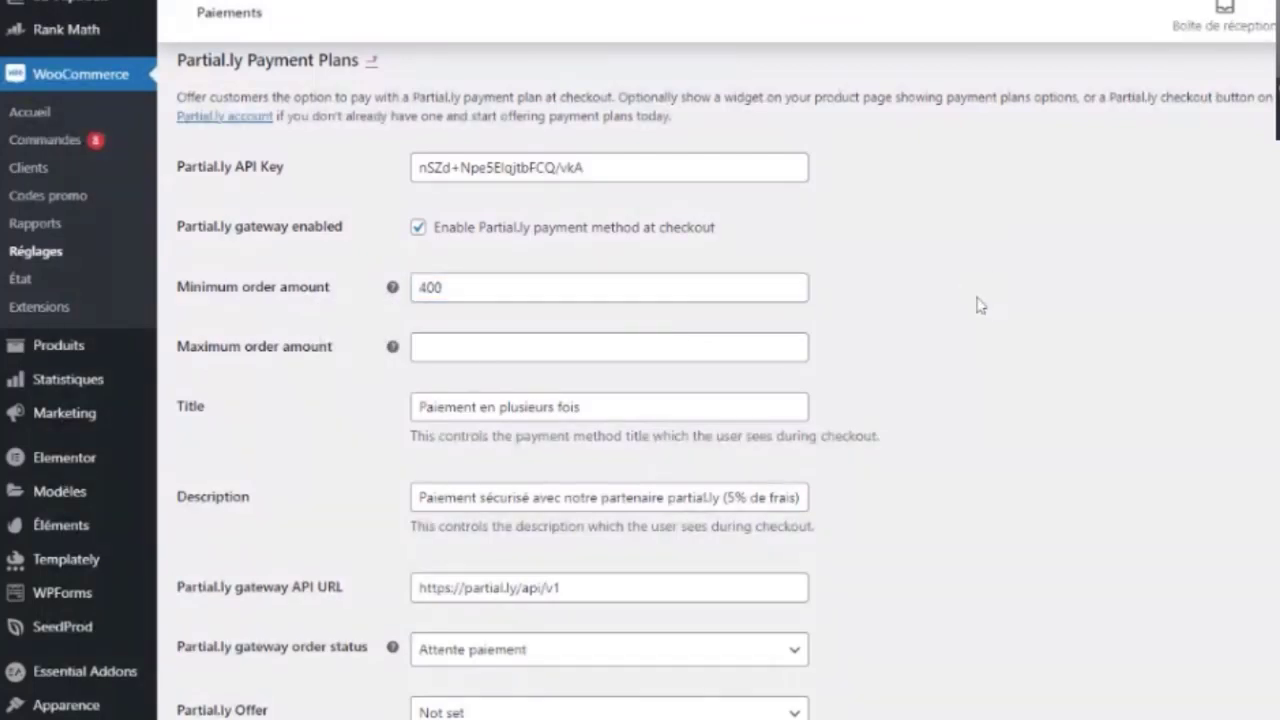
# Step: Review the payment method title and description fields, leaving them unchanged
pyautogui.scroll(-1, 976, 303)
pyautogui.moveTo(585, 308); pyautogui.dragTo(414, 312)
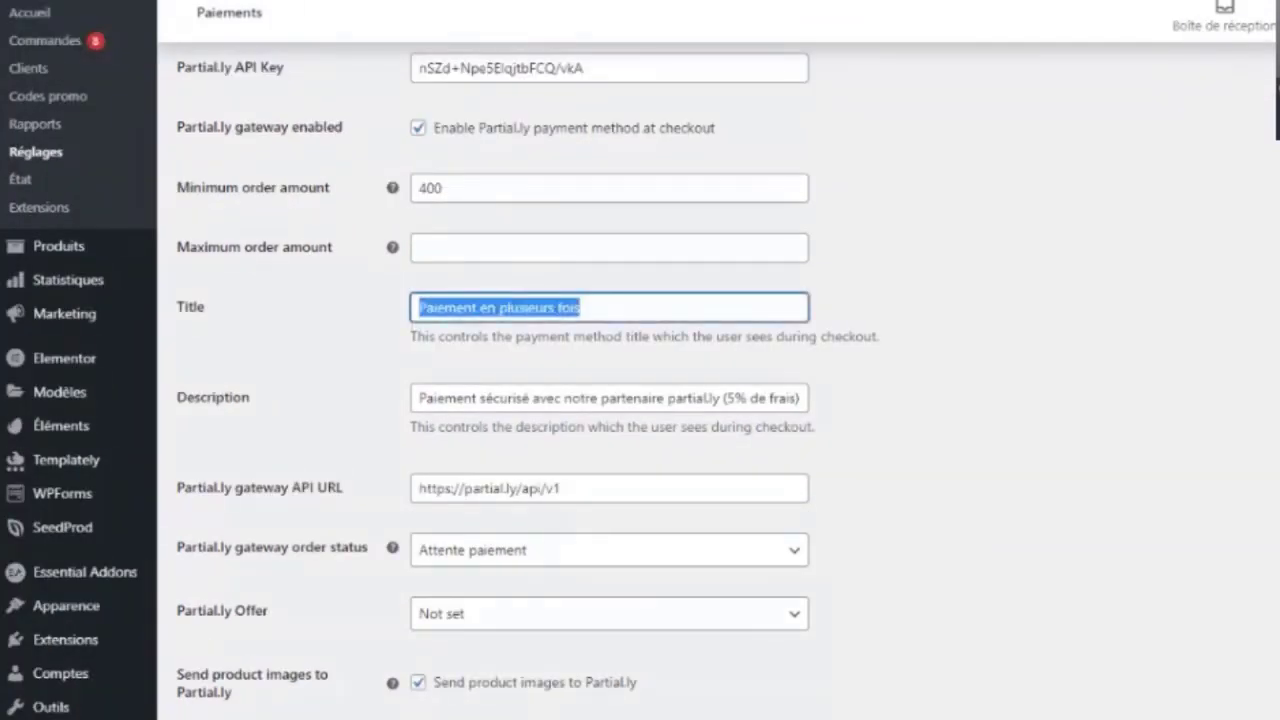
pyautogui.click(416, 310)
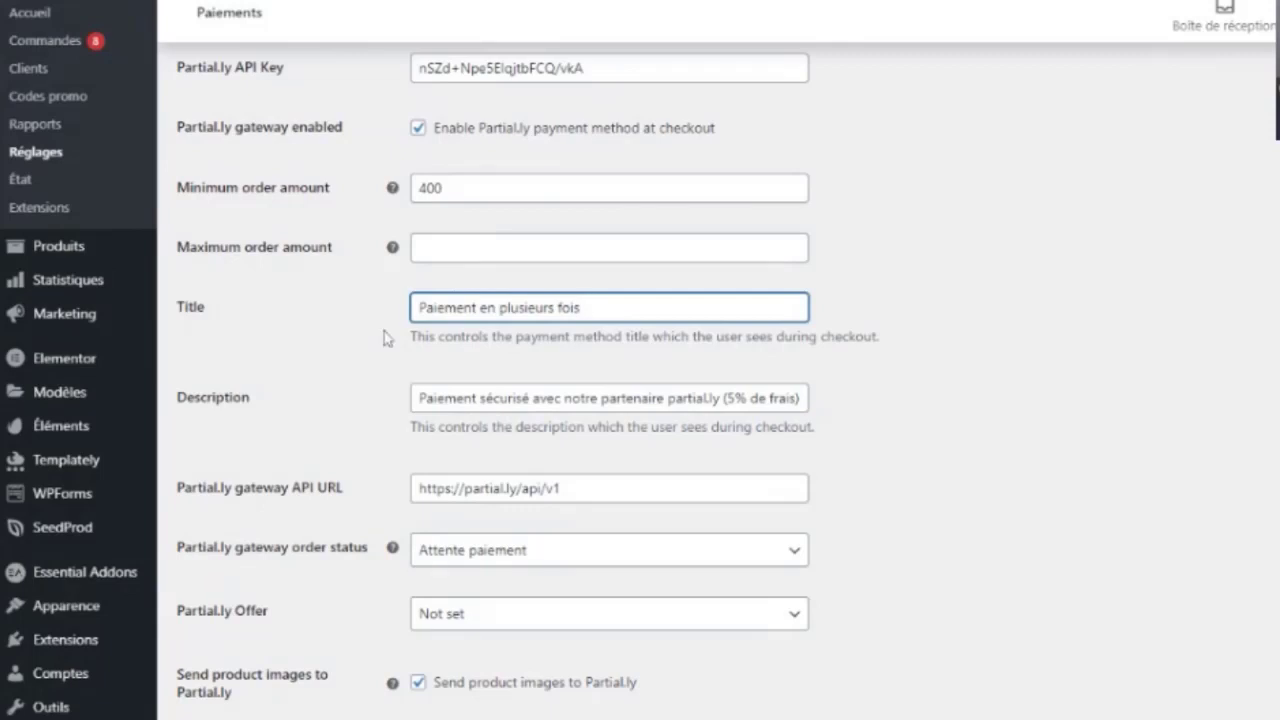
pyautogui.click(630, 397)
pyautogui.scroll(-1, 630, 370)
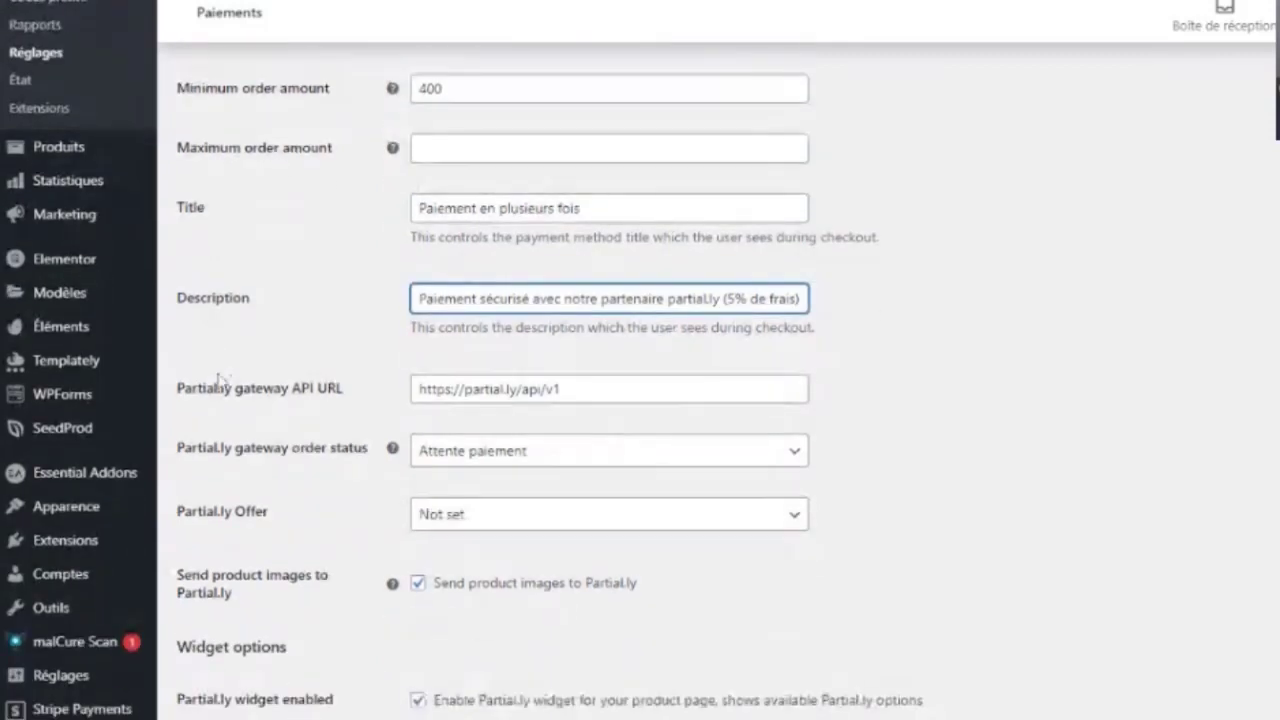
pyautogui.scroll(-4, 569, 443)
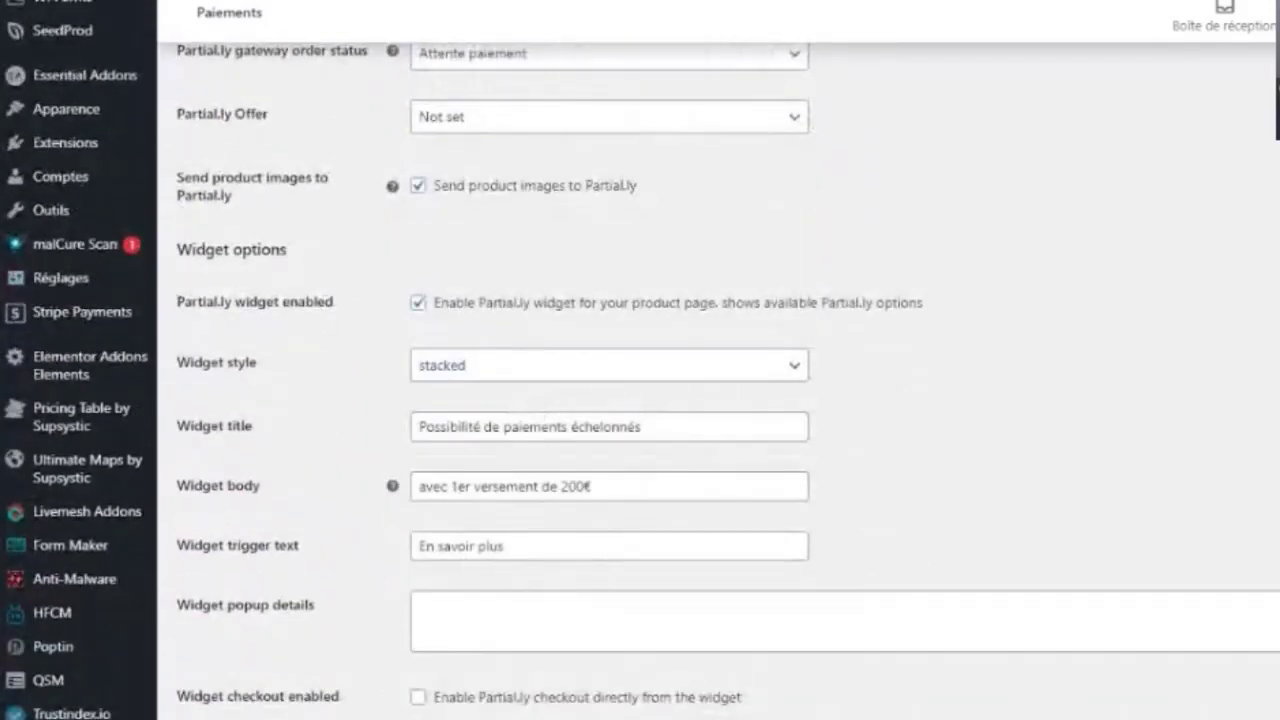
pyautogui.moveTo(648, 428); pyautogui.dragTo(380, 434)
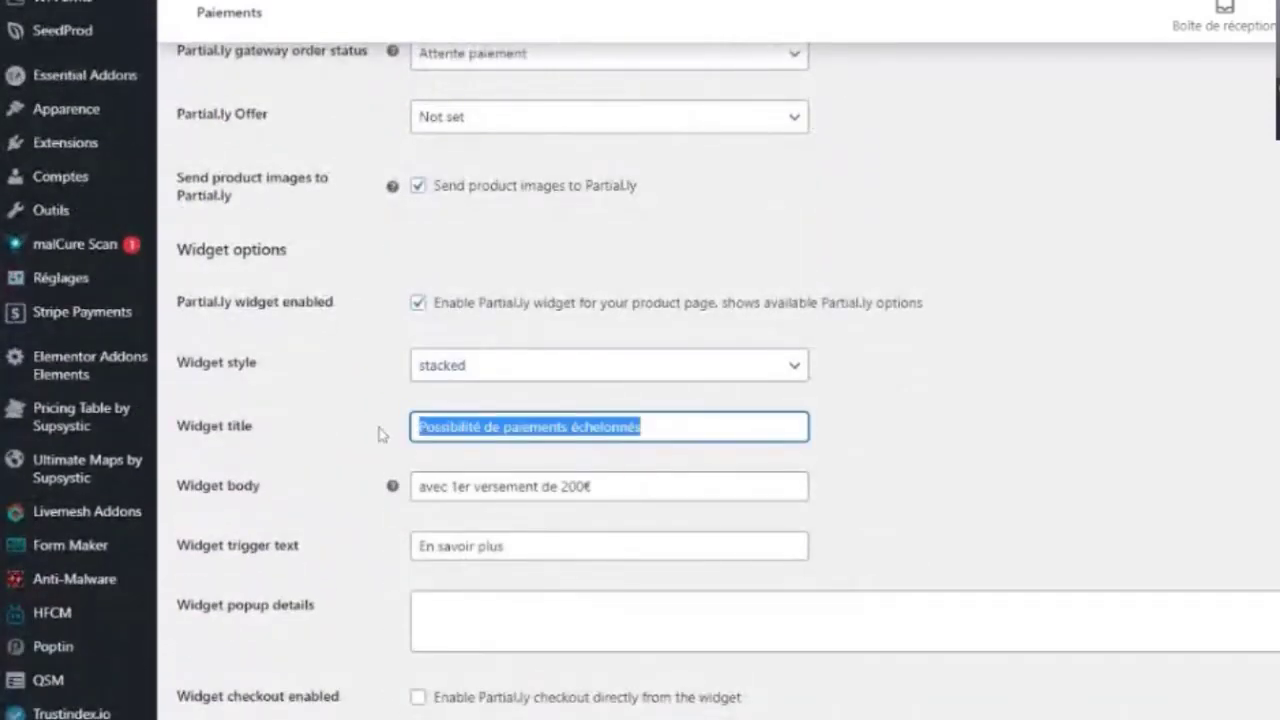
pyautogui.scroll(-2, 638, 486)
pyautogui.scroll(-1, 638, 486)
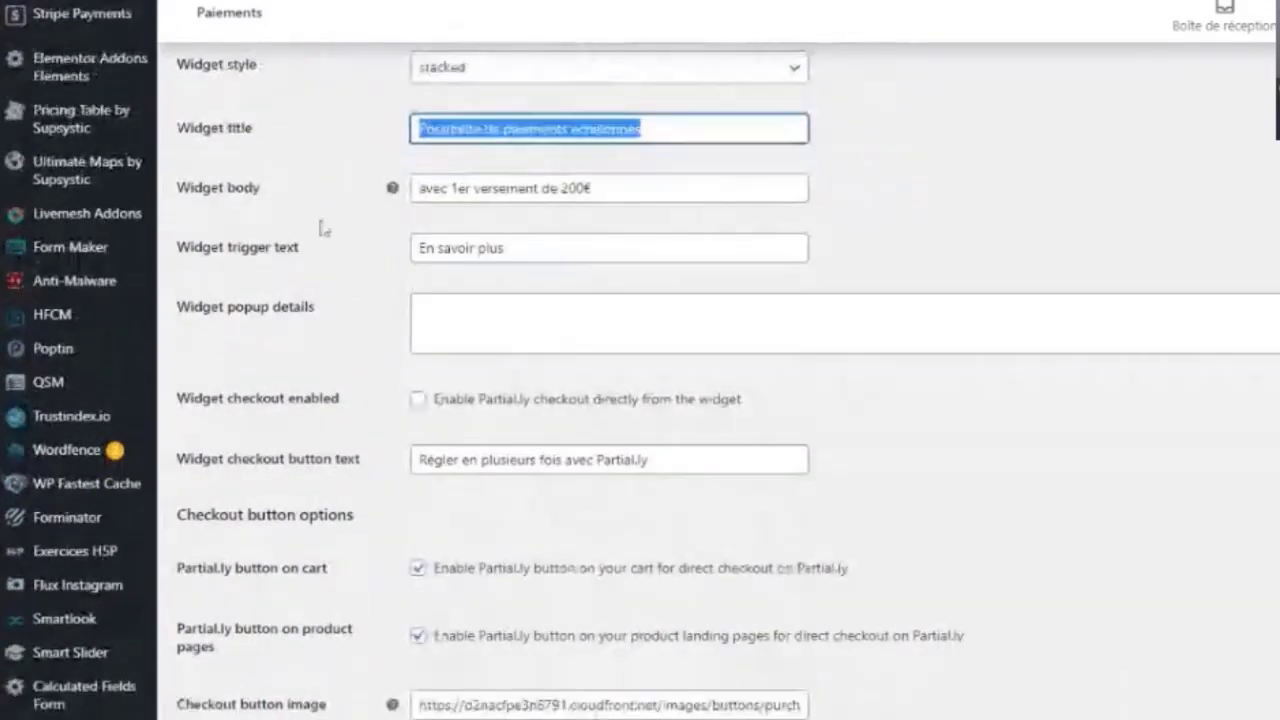
pyautogui.scroll(-1, 418, 513)
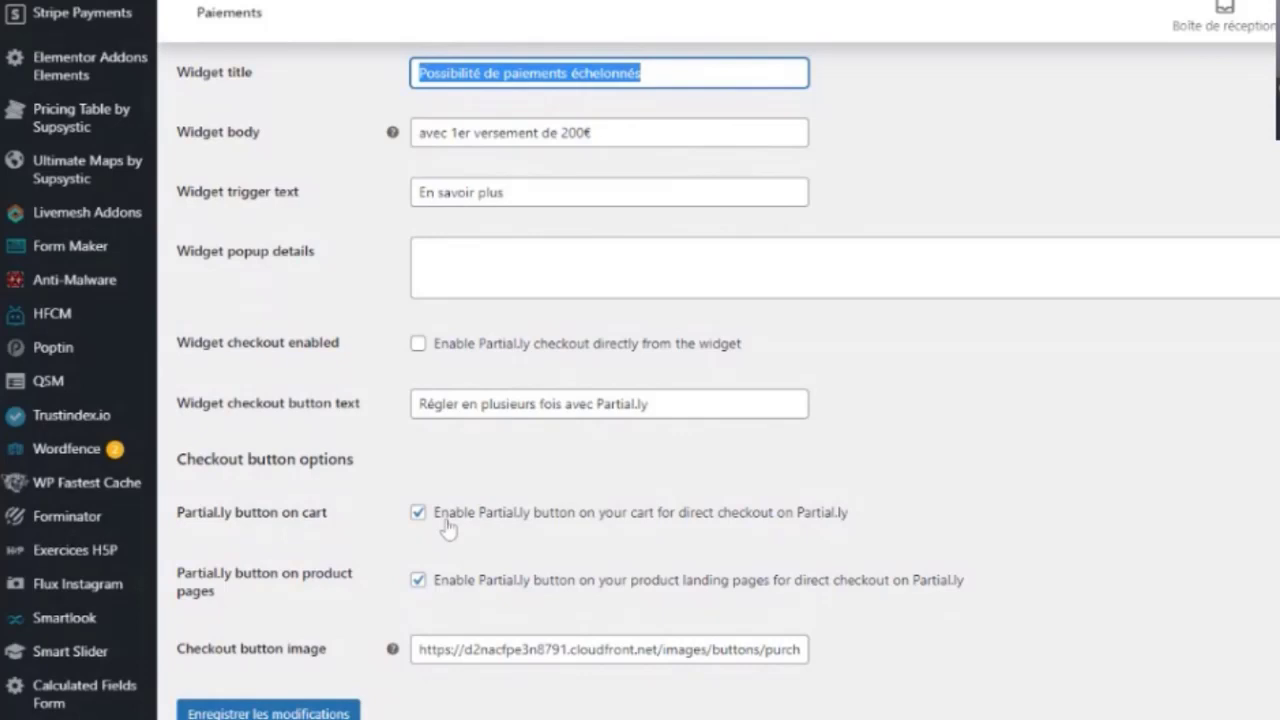
pyautogui.scroll(-1, 420, 570)
# Step: Save the Partial.ly payment plan settings with cart and product-page buttons enabled
pyautogui.click(313, 684)
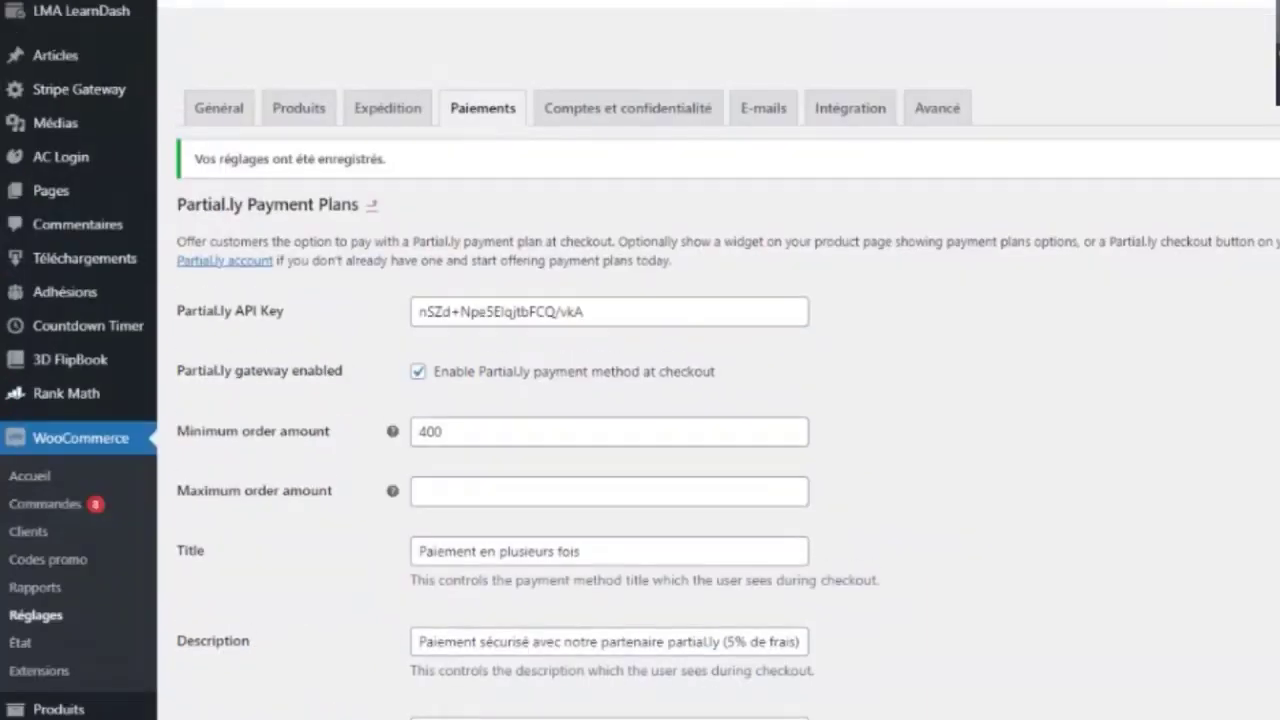
pyautogui.scroll(-4, 294, 389)
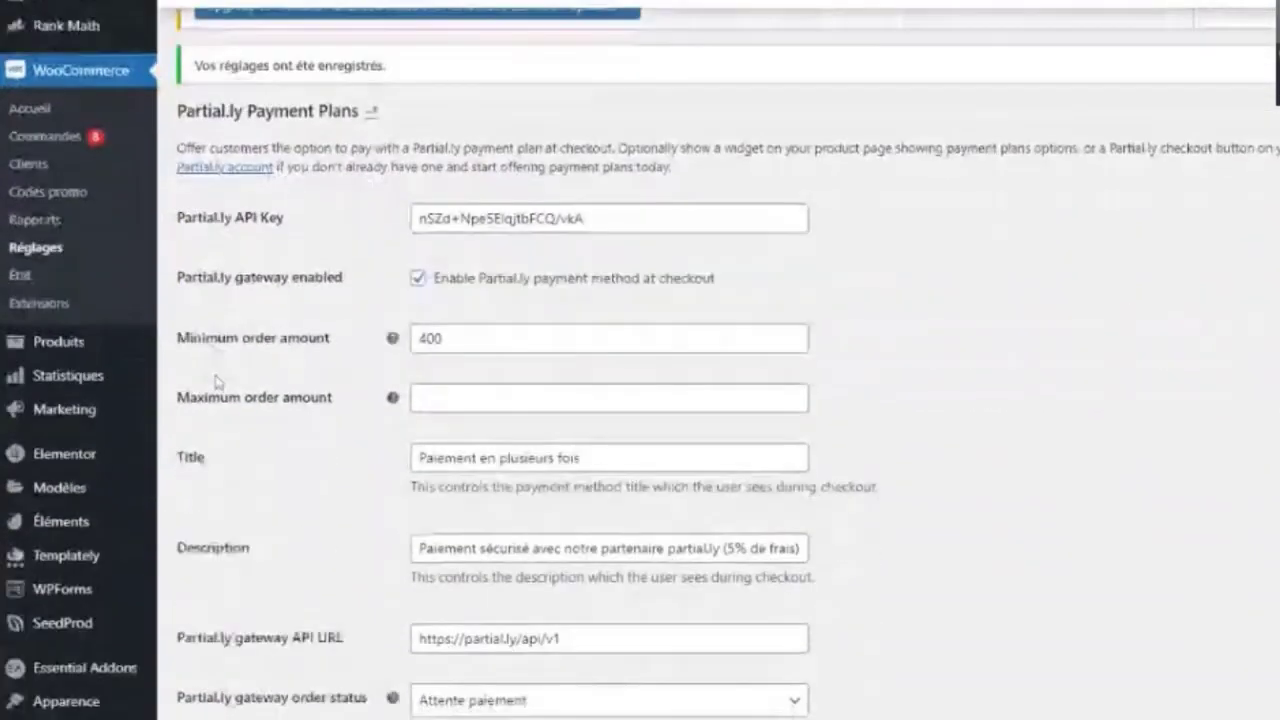
pyautogui.scroll(-1, 217, 380)
pyautogui.moveTo(68, 218)
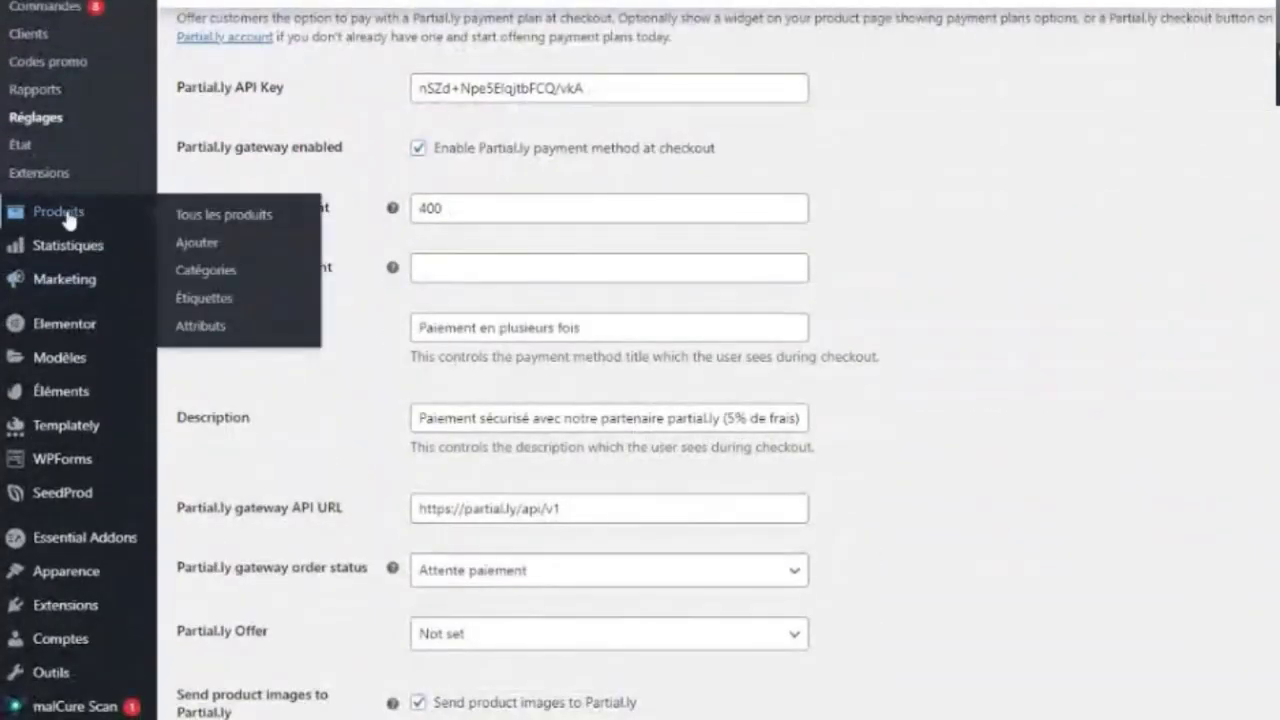
# Step: Open the Formation WordPress product for editing from the full products list
pyautogui.click(207, 216)
pyautogui.scroll(-4, 714, 494)
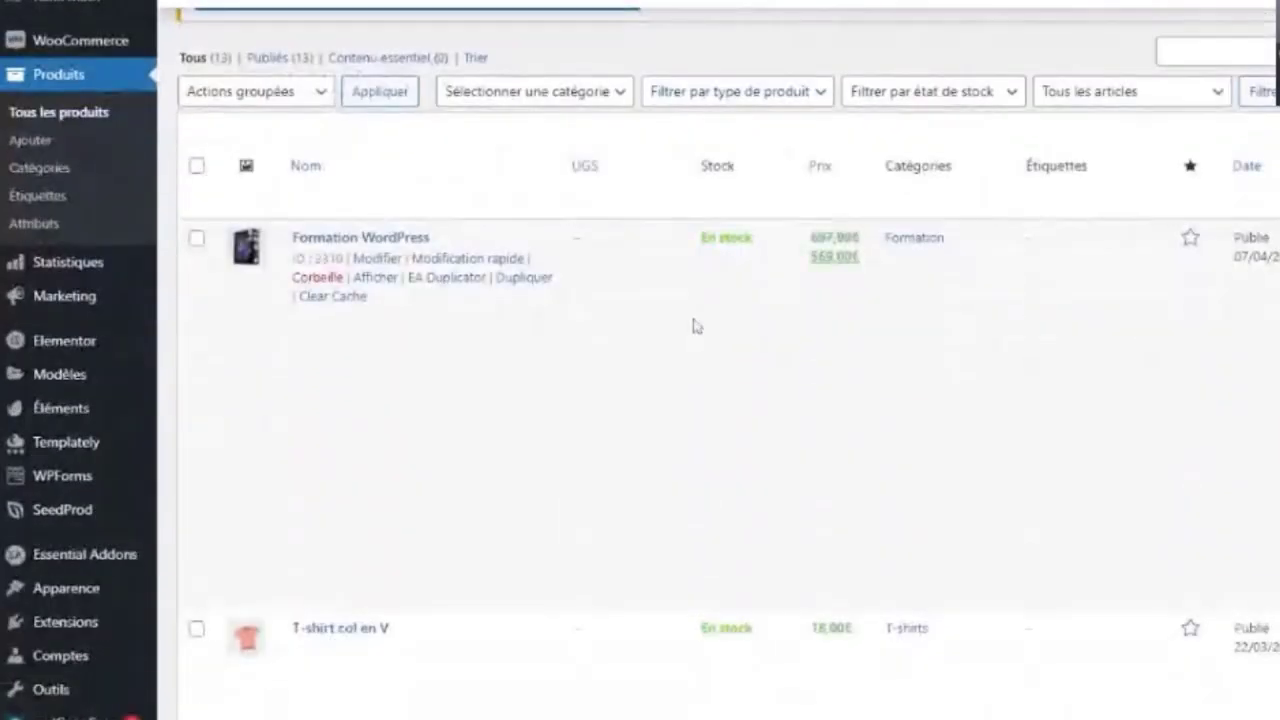
pyautogui.scroll(-1, 254, 306)
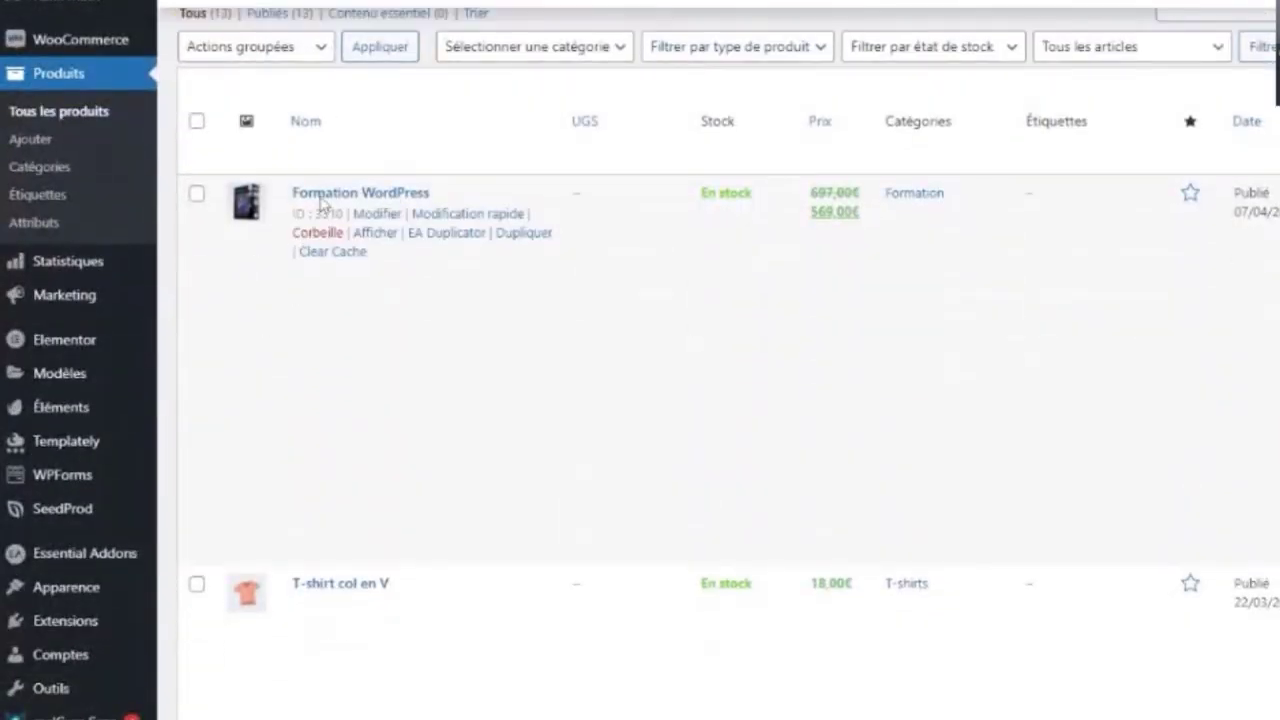
pyautogui.click(378, 215)
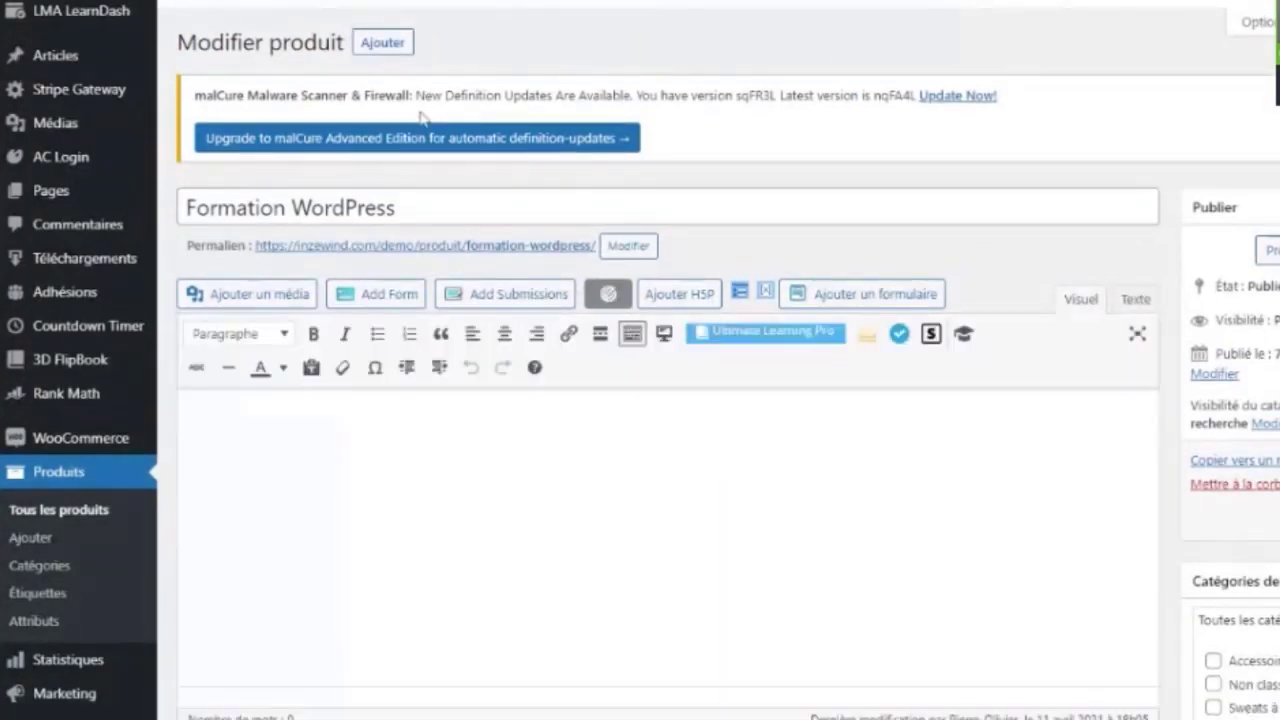
# Step: Check that its Partially offer is Formation en ligne 4X sans frais
pyautogui.scroll(-1, 487, 201)
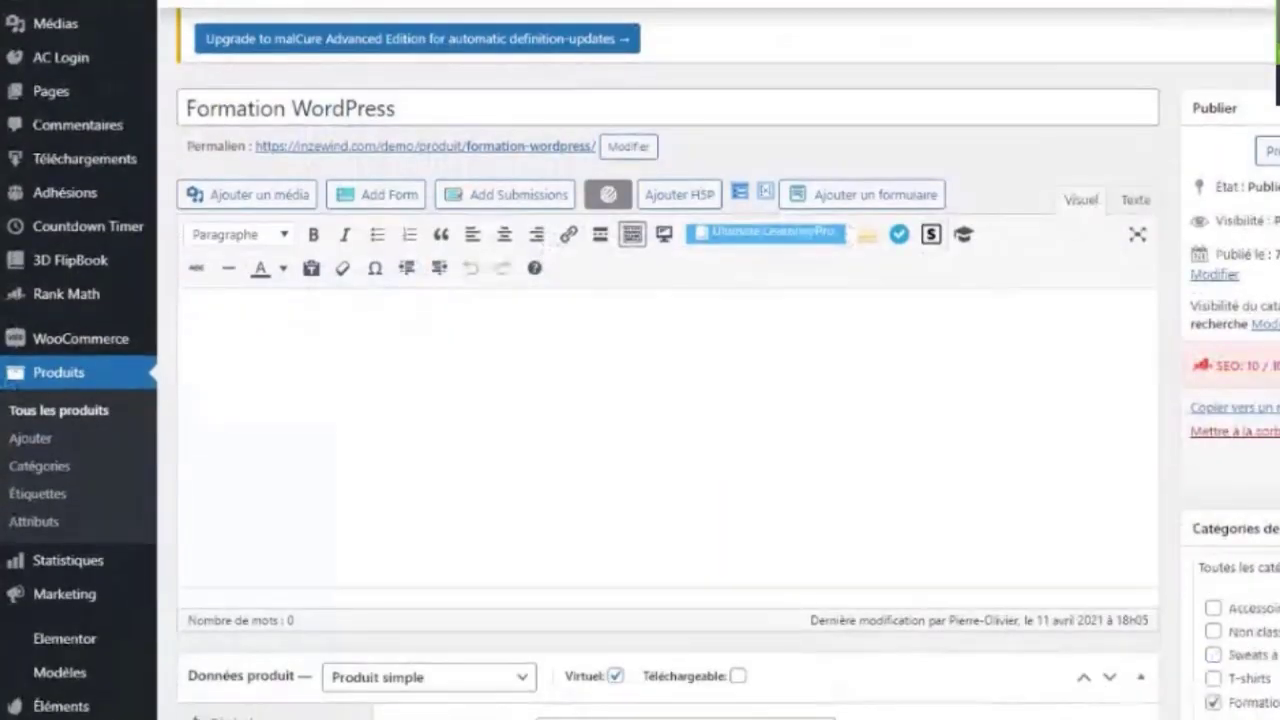
pyautogui.scroll(-10, 668, 400)
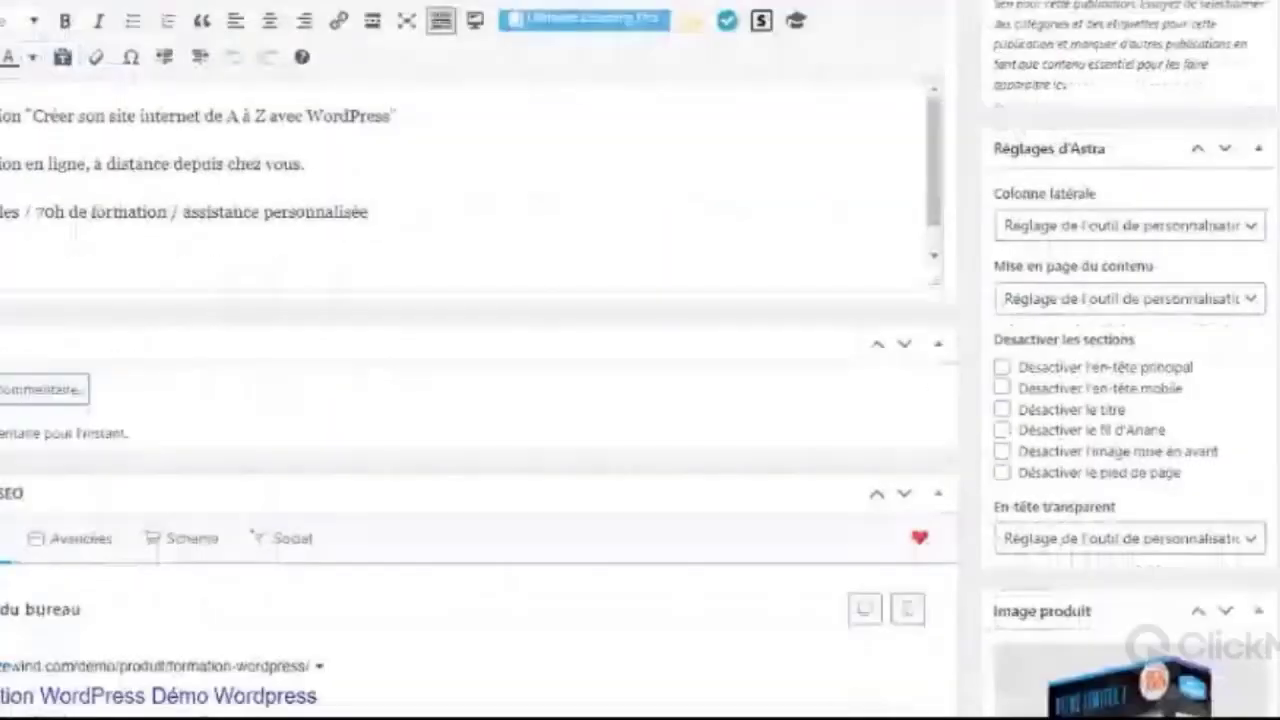
pyautogui.scroll(-4, 640, 400)
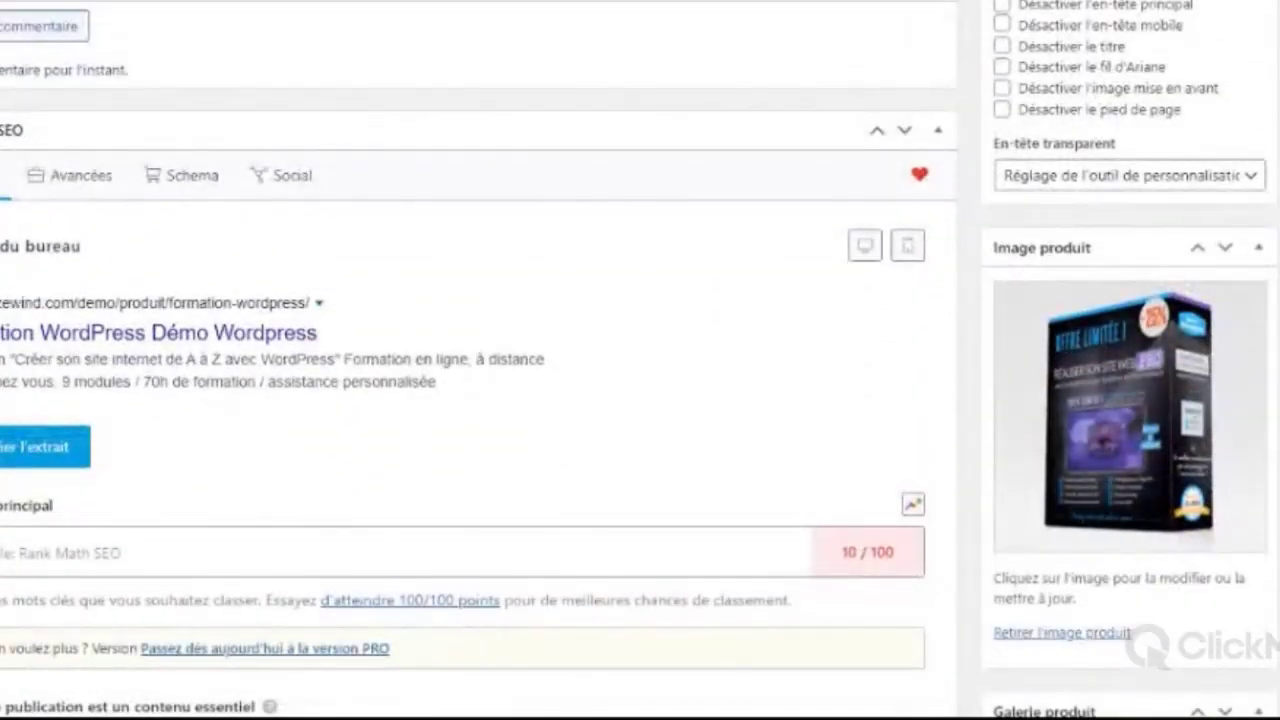
pyautogui.scroll(-3, 1020, 222)
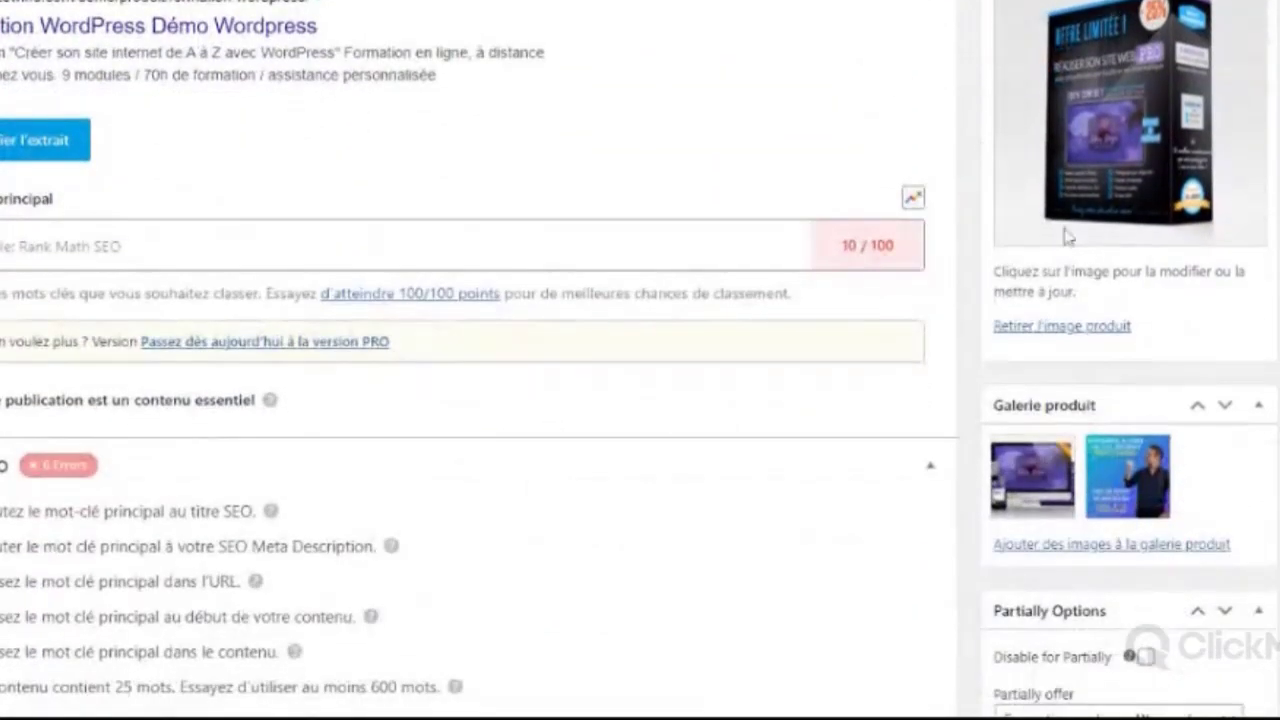
pyautogui.scroll(-2, 1150, 340)
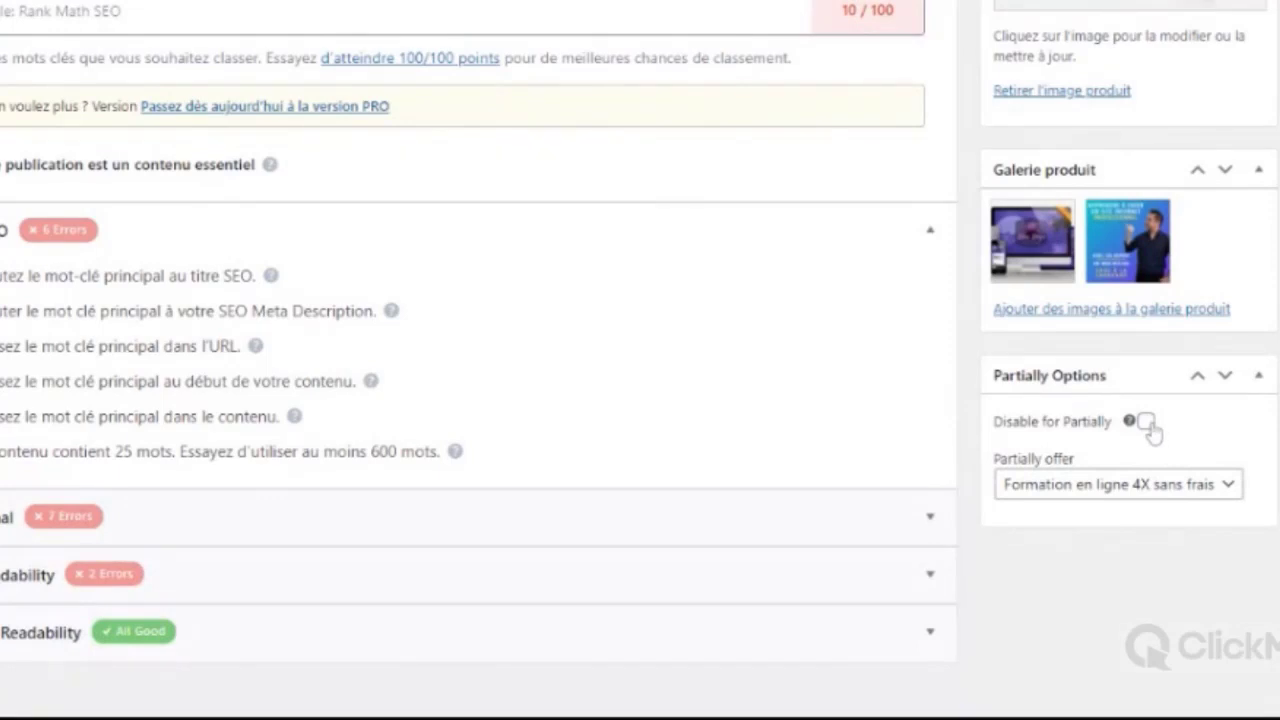
pyautogui.click(1171, 508)
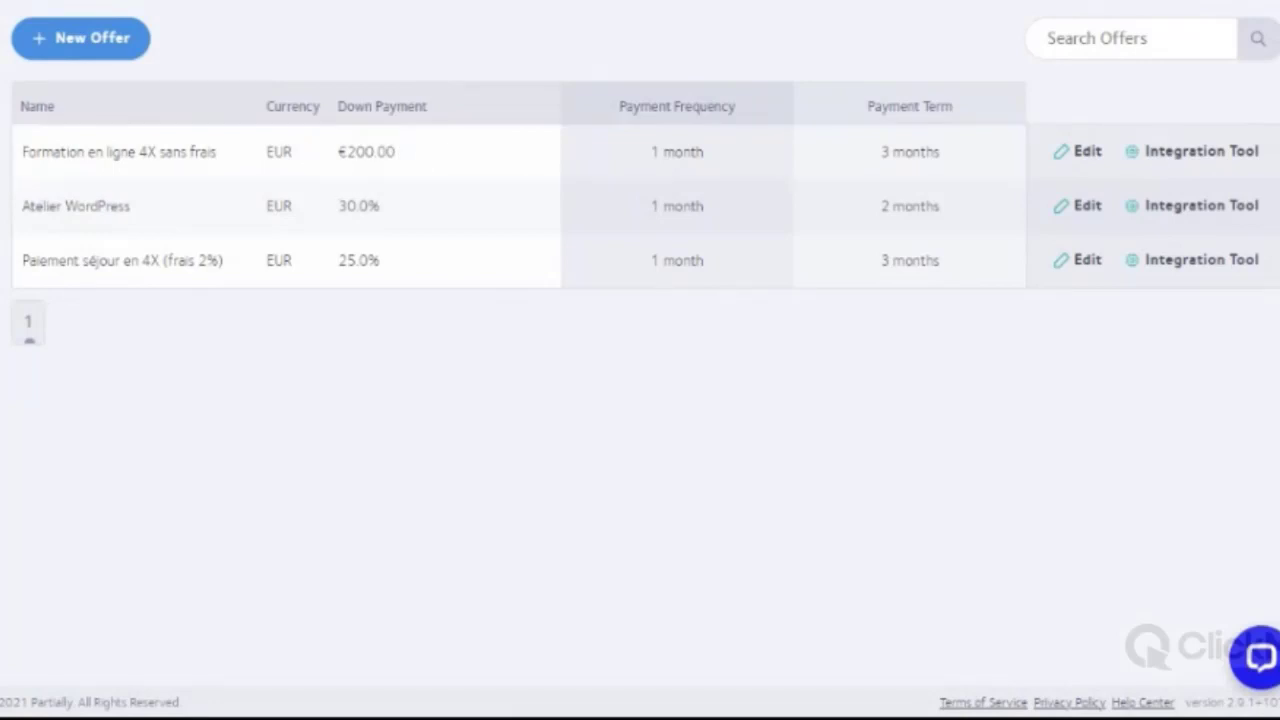
# Step: Review the Formation en ligne 4X sans frais offer, keeping it linked to the product
pyautogui.click(1082, 154)
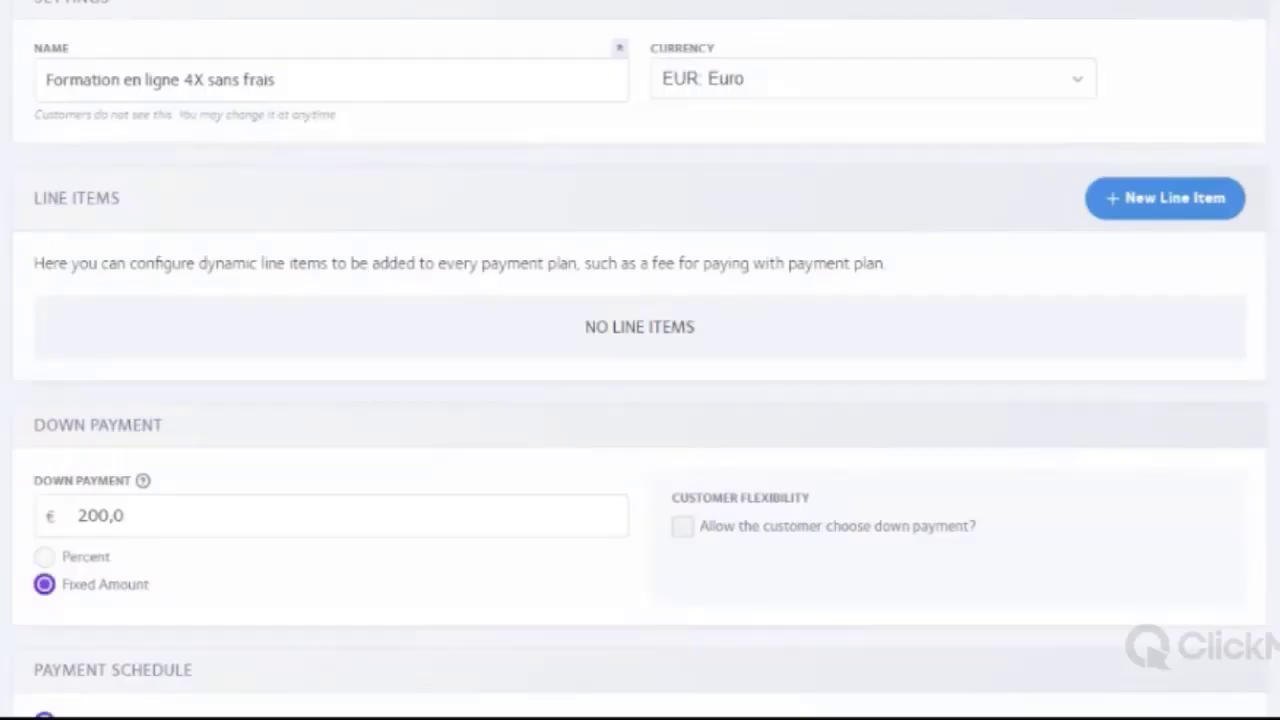
pyautogui.scroll(-3, 474, 94)
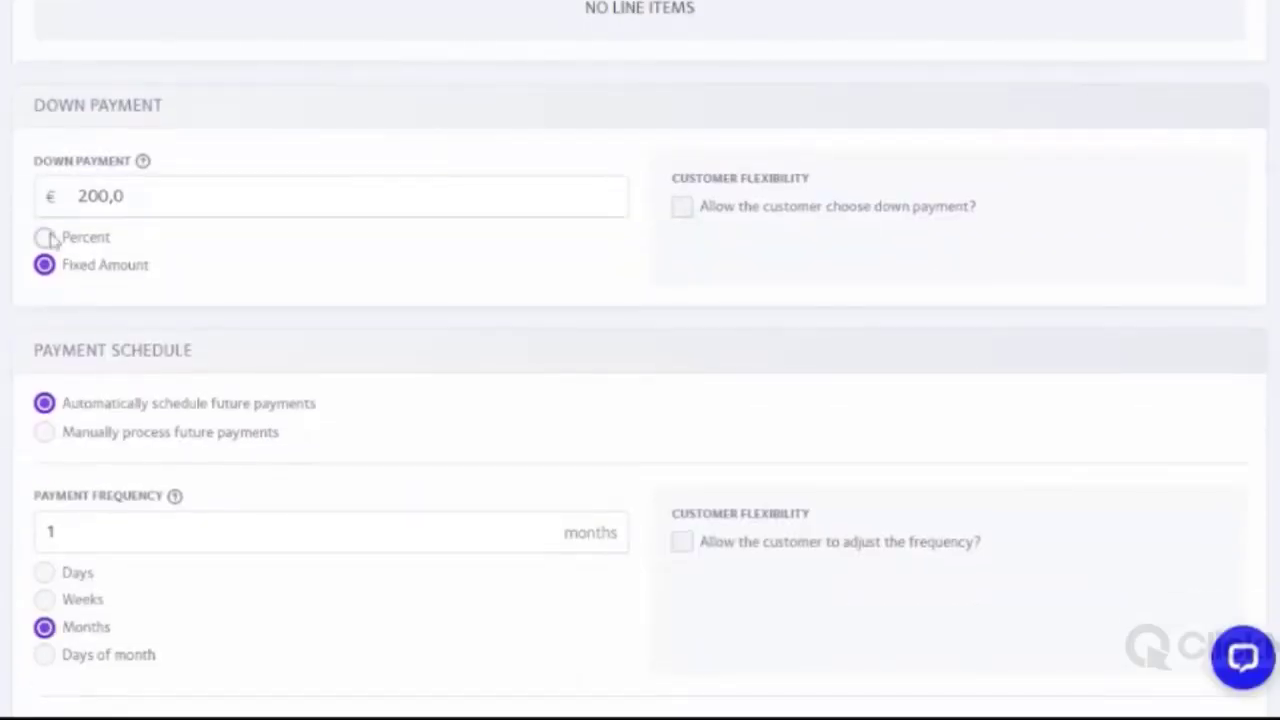
pyautogui.scroll(2, 160, 234)
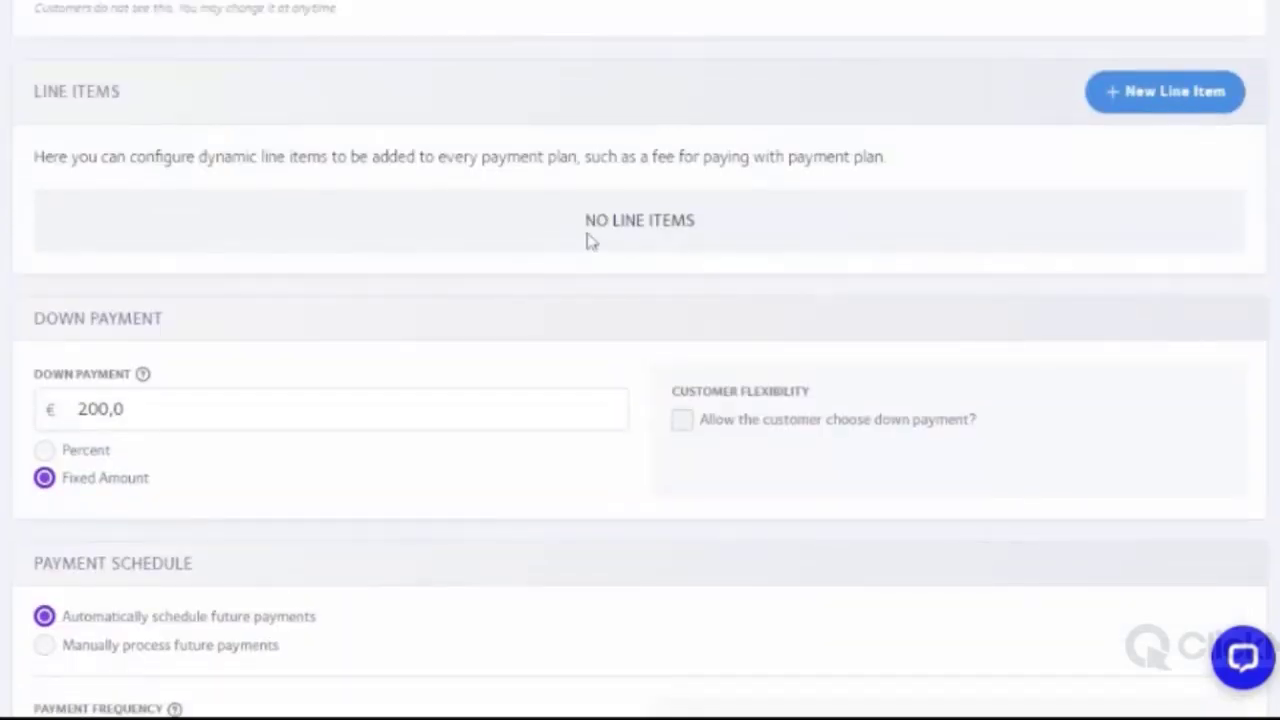
pyautogui.scroll(-5, 569, 251)
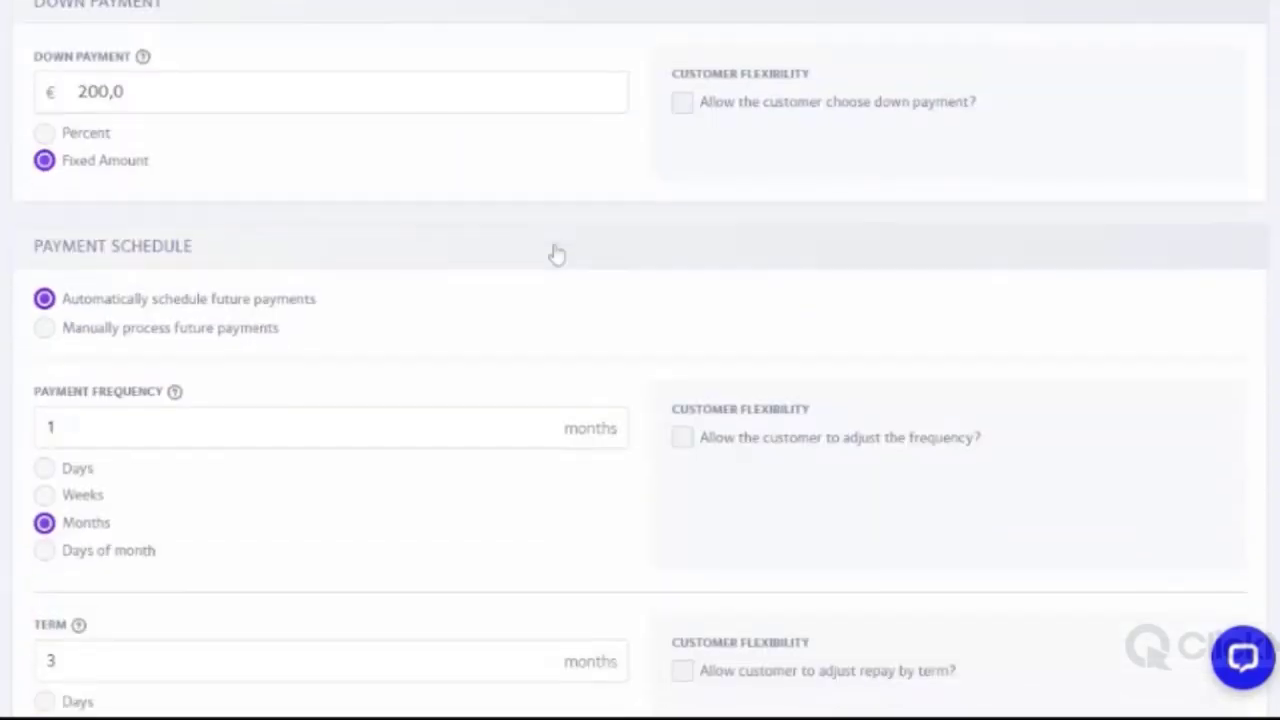
pyautogui.scroll(-2, 546, 257)
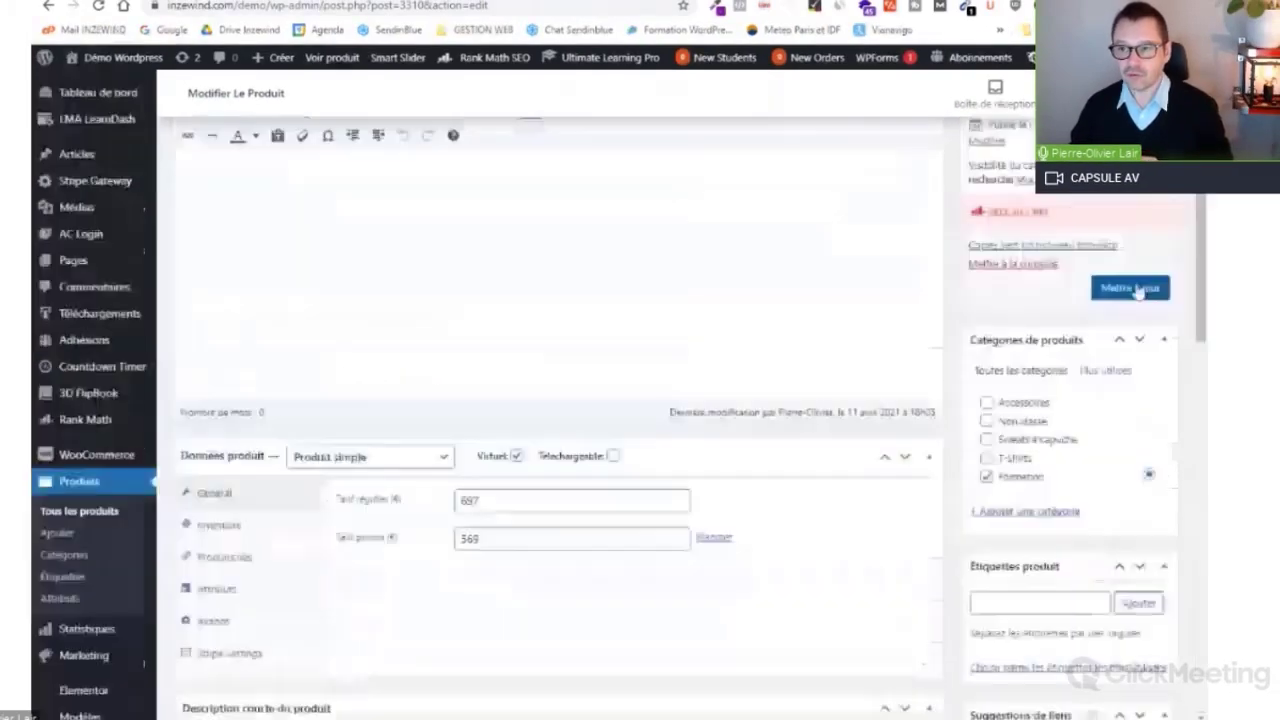
# Step: Update the Formation WordPress product to save its chosen offer
pyautogui.click(1128, 287)
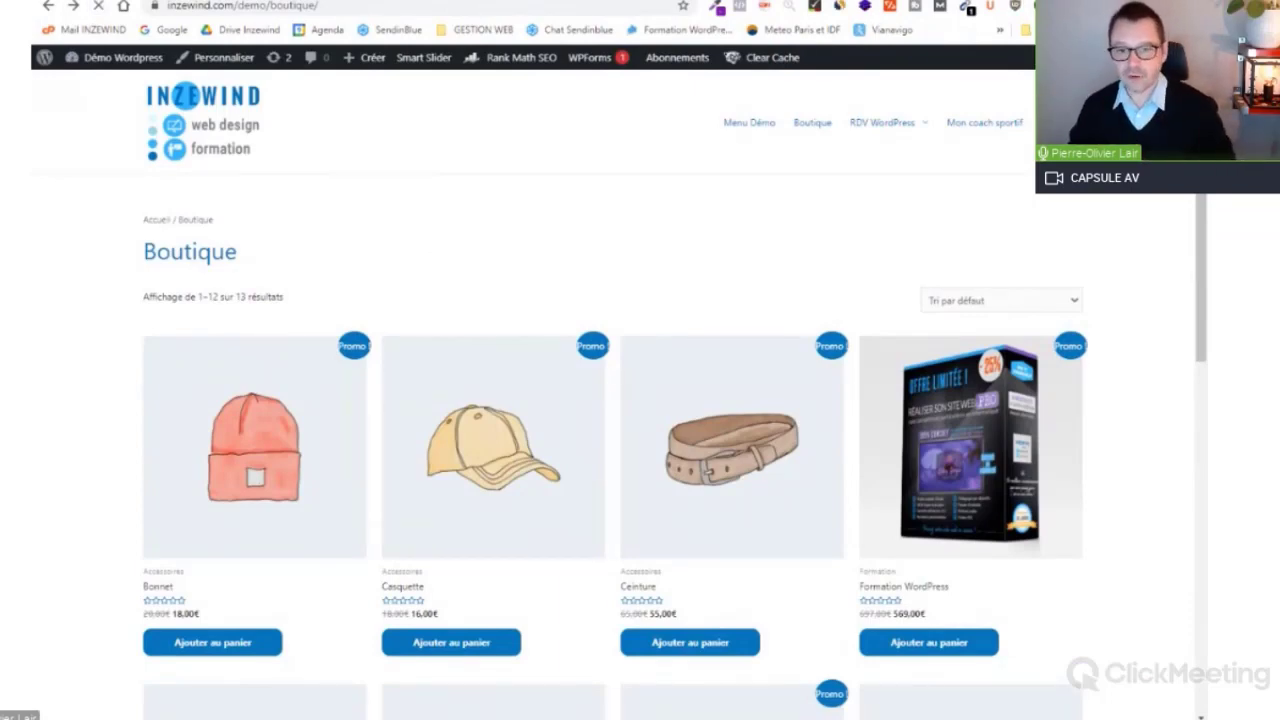
pyautogui.scroll(-3, 329, 394)
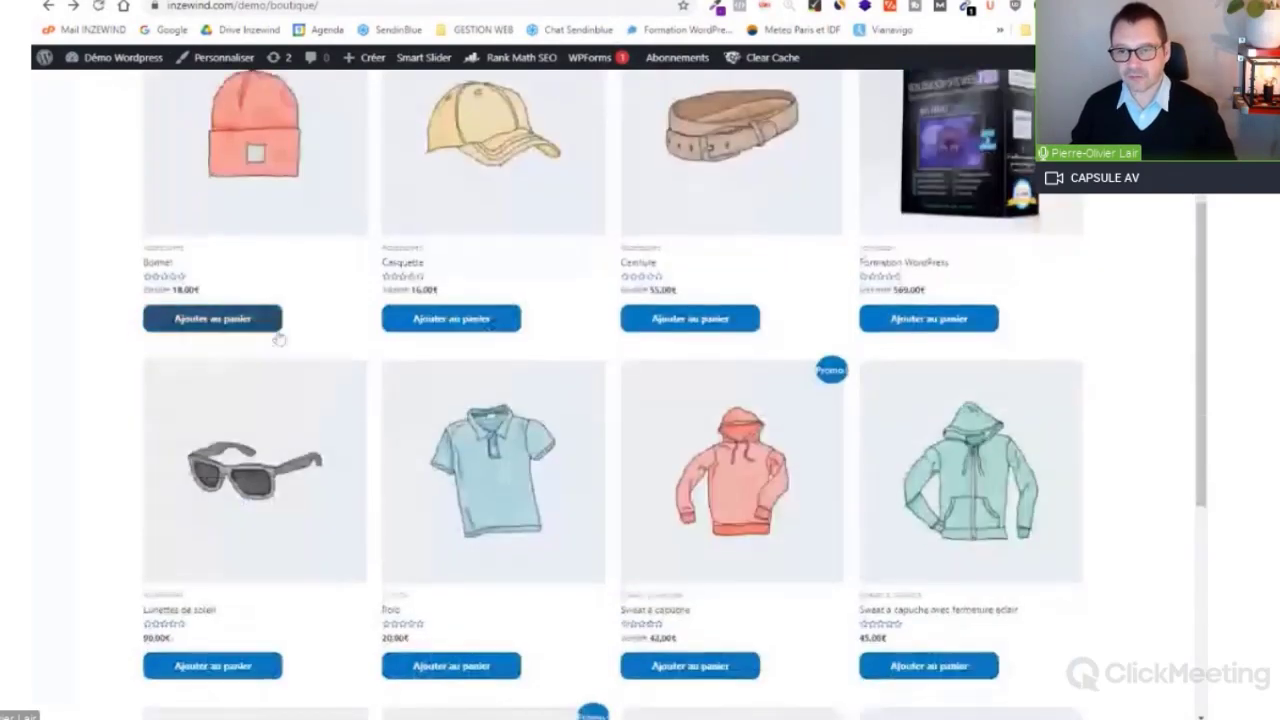
pyautogui.scroll(3, 279, 340)
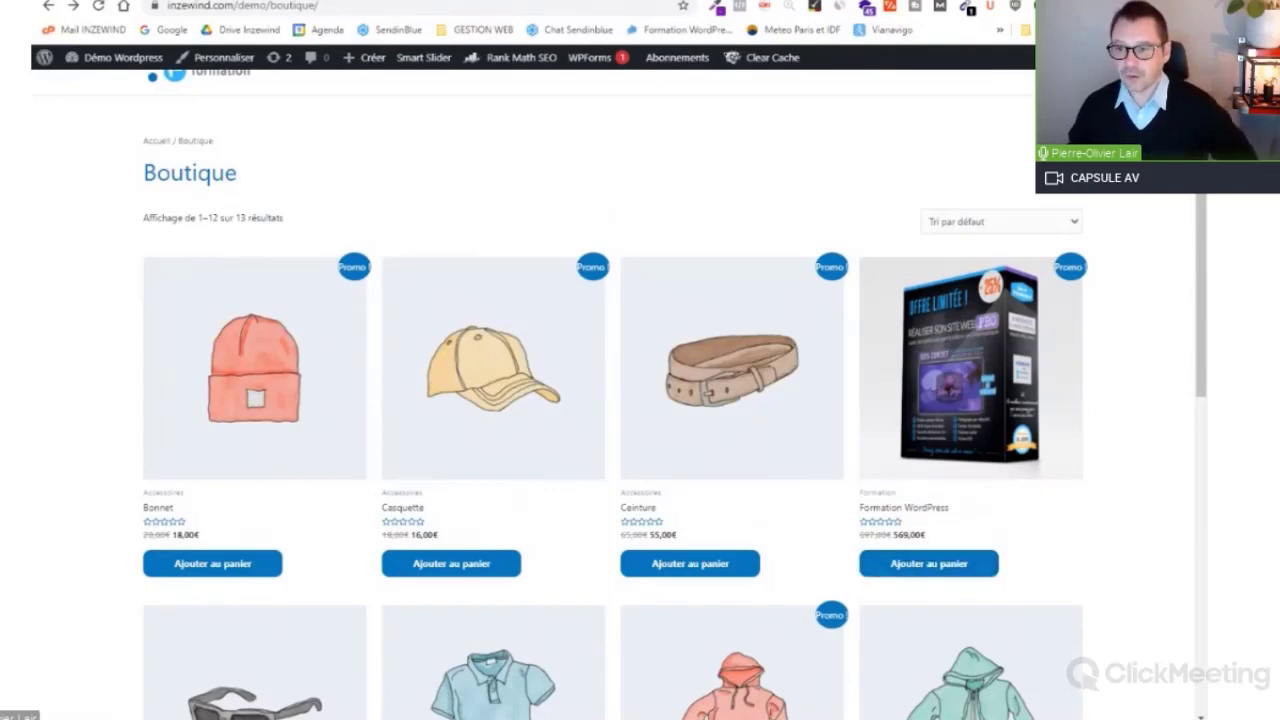
pyautogui.scroll(-3, 1015, 358)
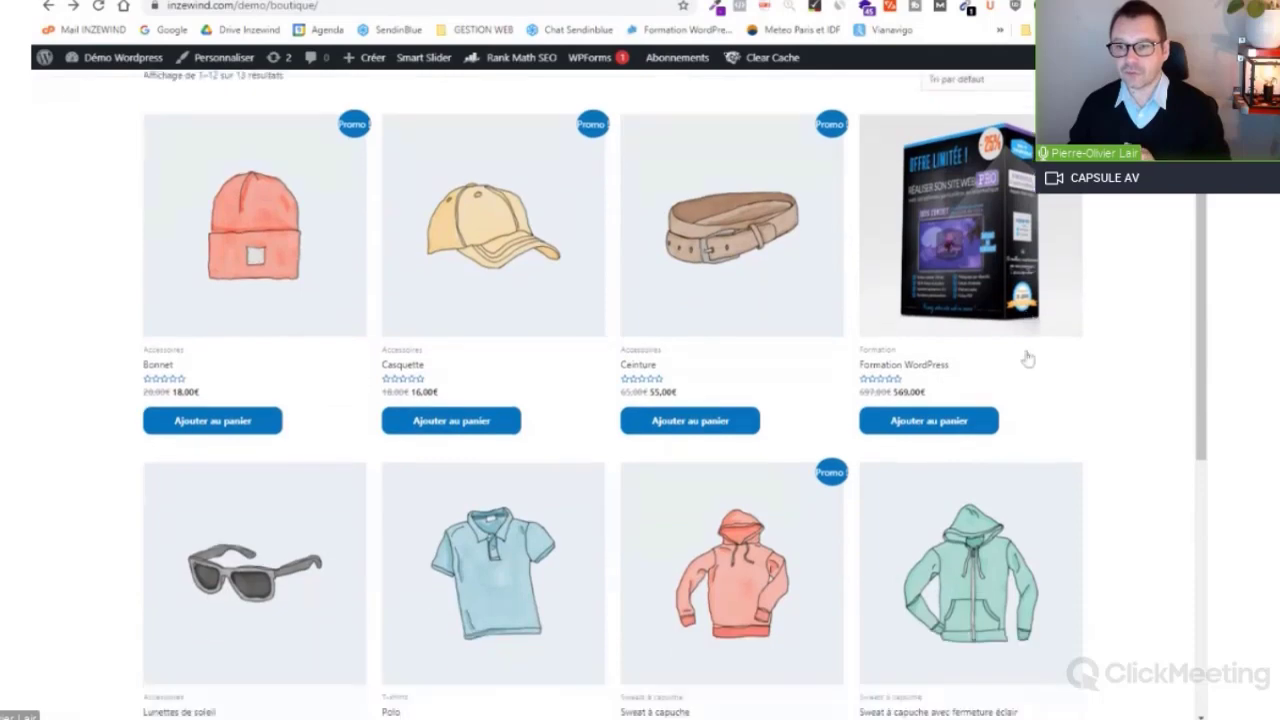
pyautogui.scroll(1, 977, 331)
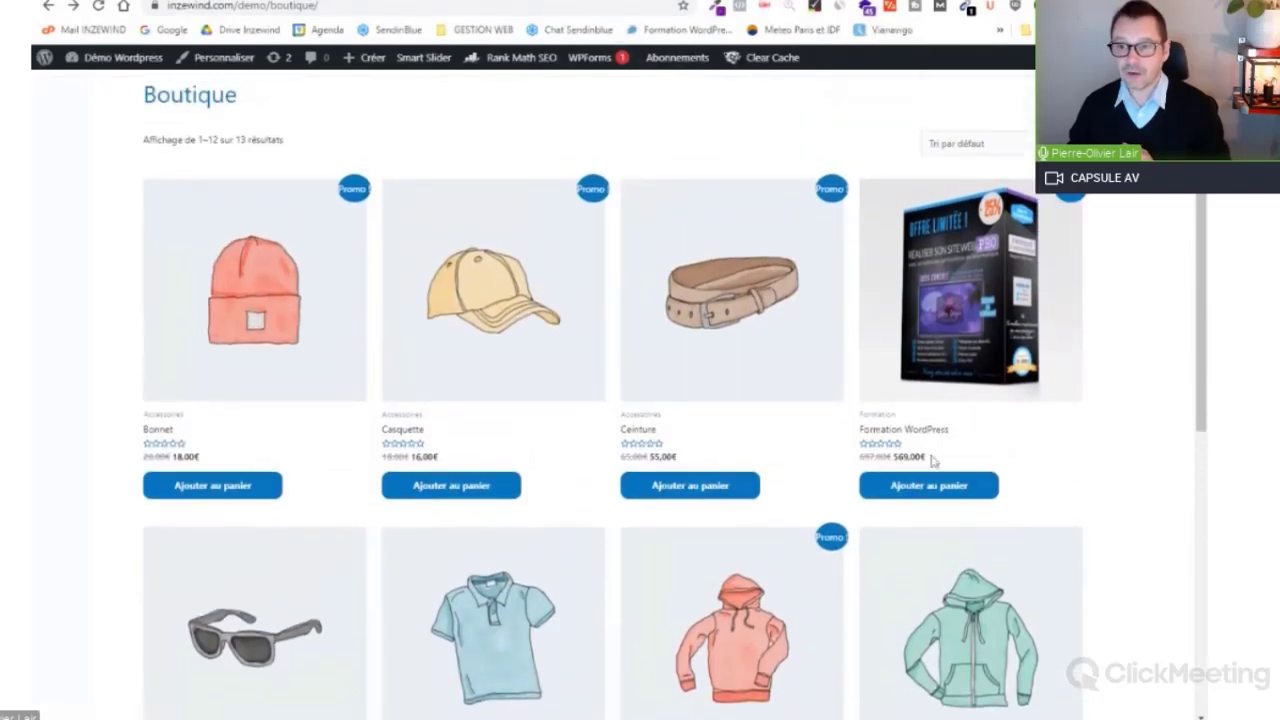
# Step: Open the Formation WordPress shop page and view its 200€ first-payment installment plan
pyautogui.click(966, 306)
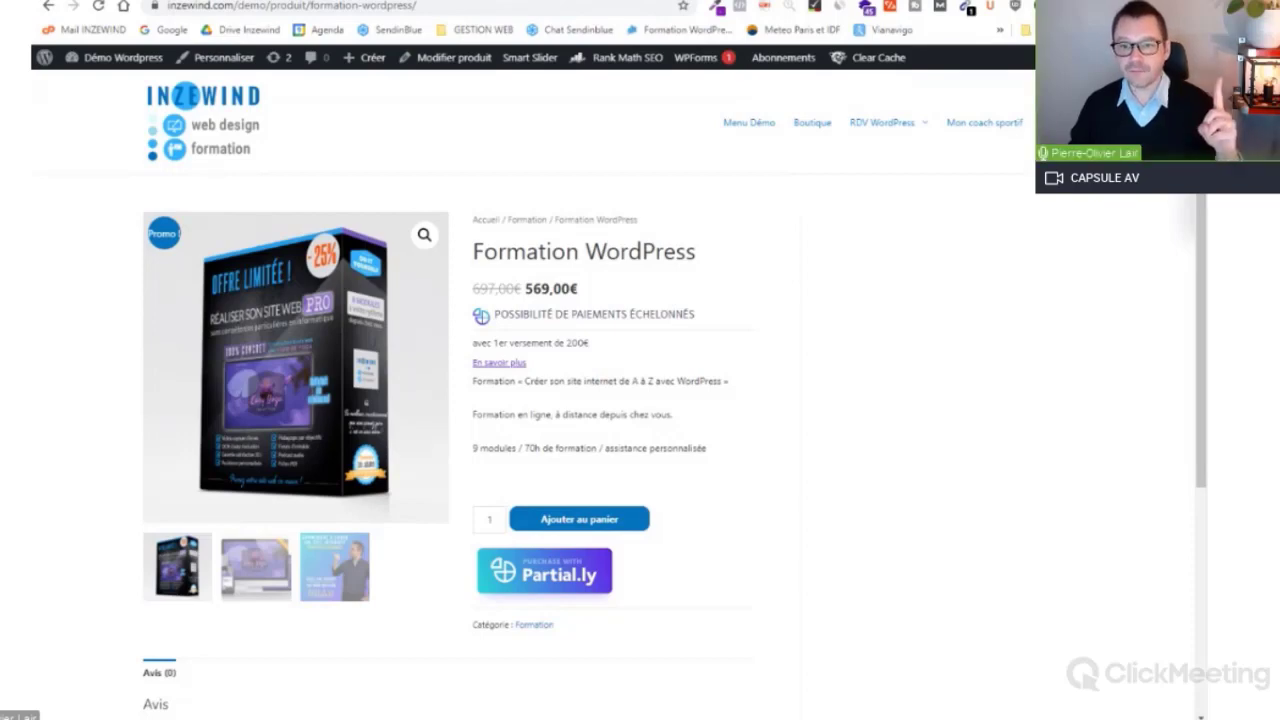
pyautogui.moveTo(696, 315); pyautogui.dragTo(497, 328)
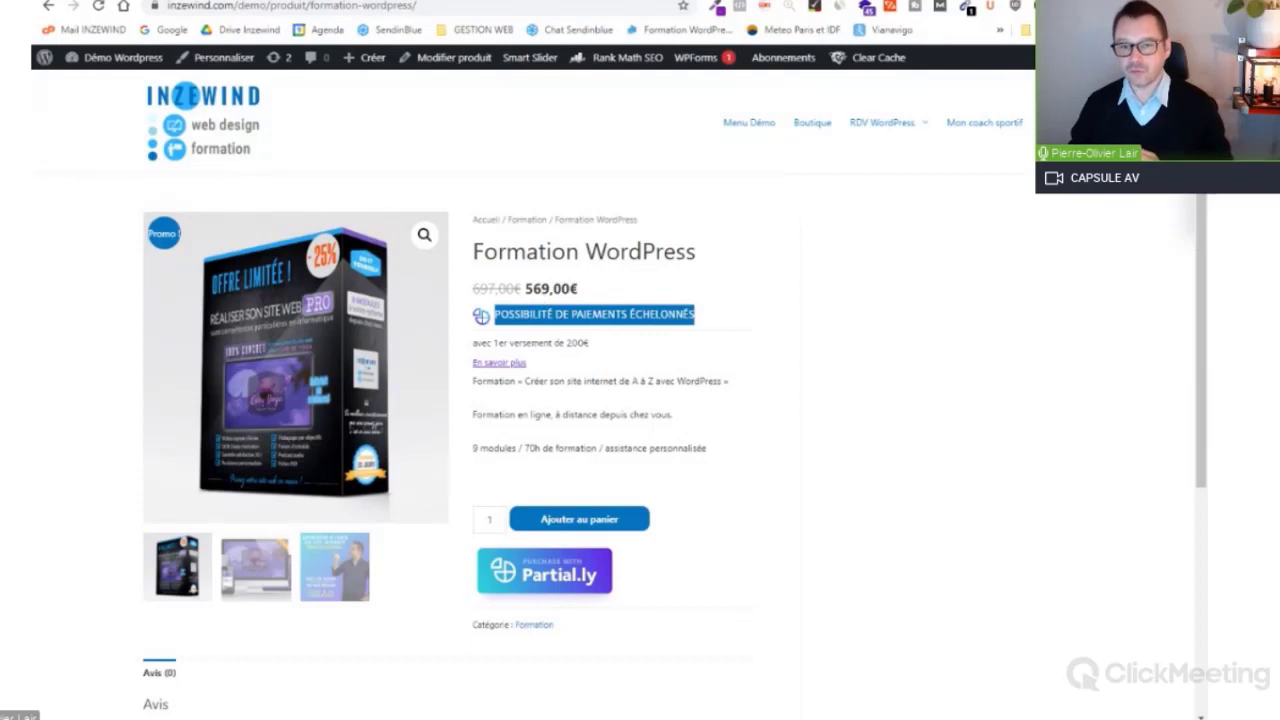
pyautogui.click(703, 318)
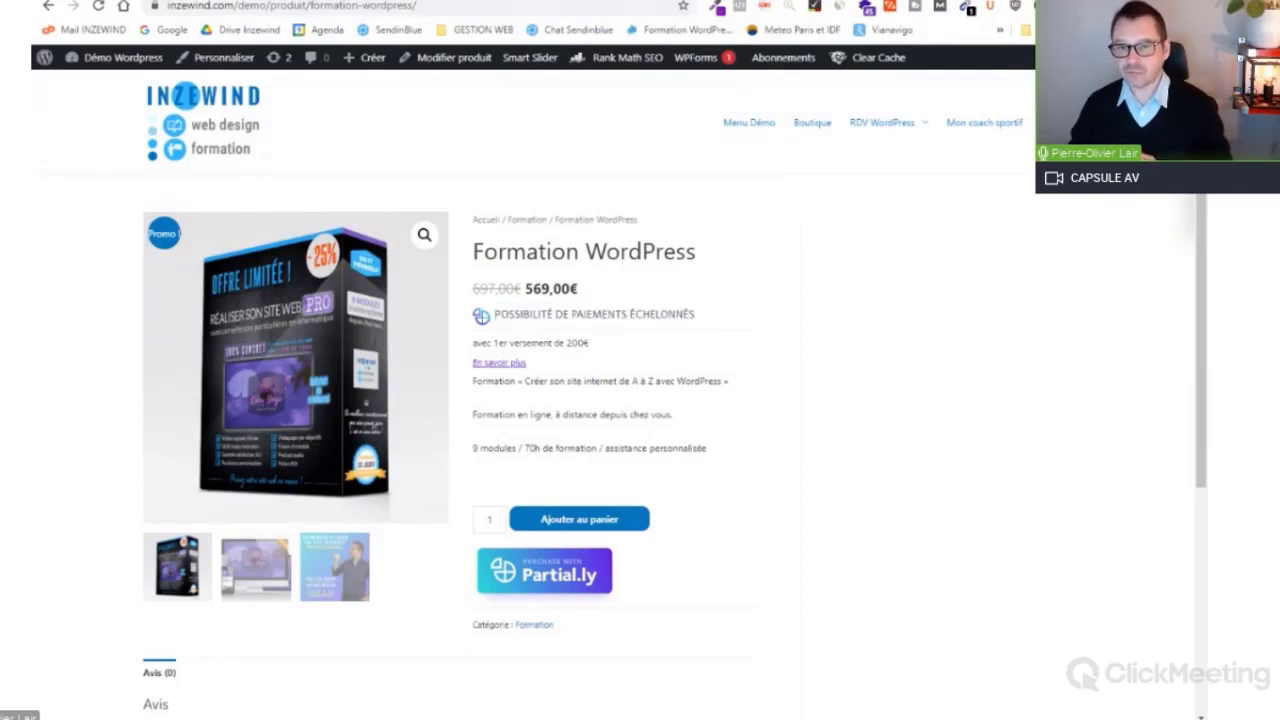
pyautogui.moveTo(600, 358); pyautogui.dragTo(476, 358)
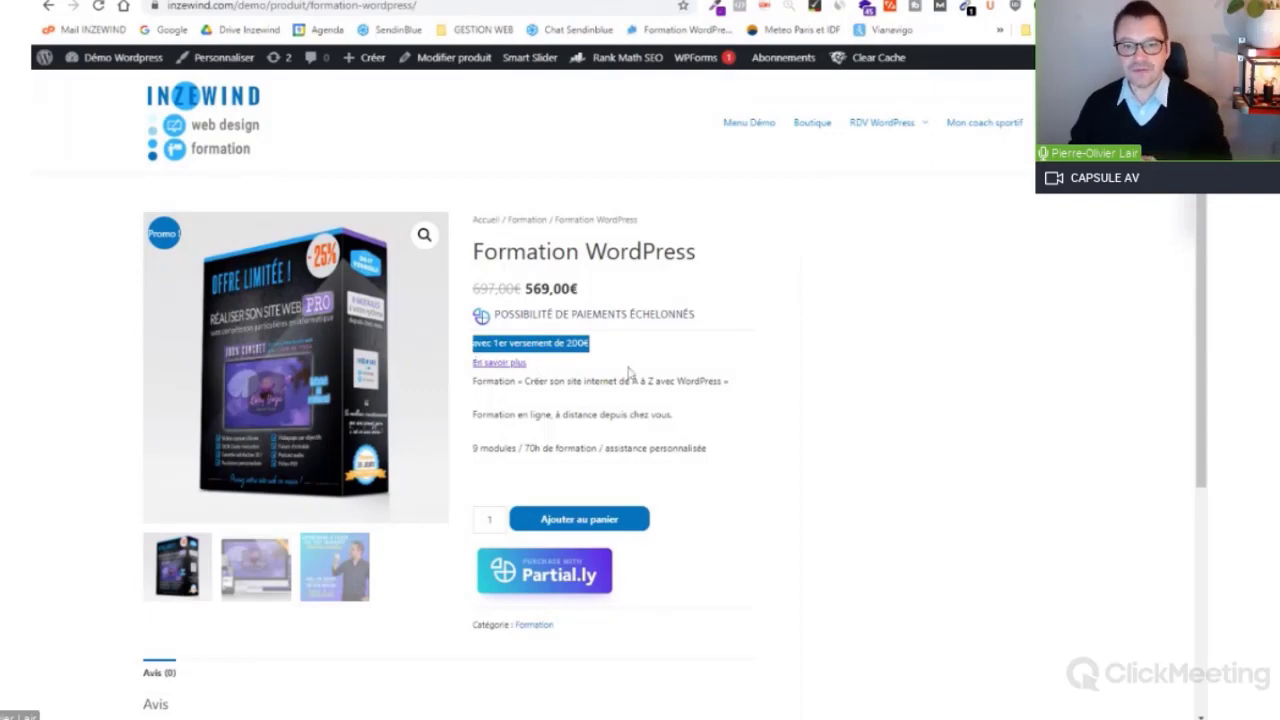
pyautogui.click(760, 432)
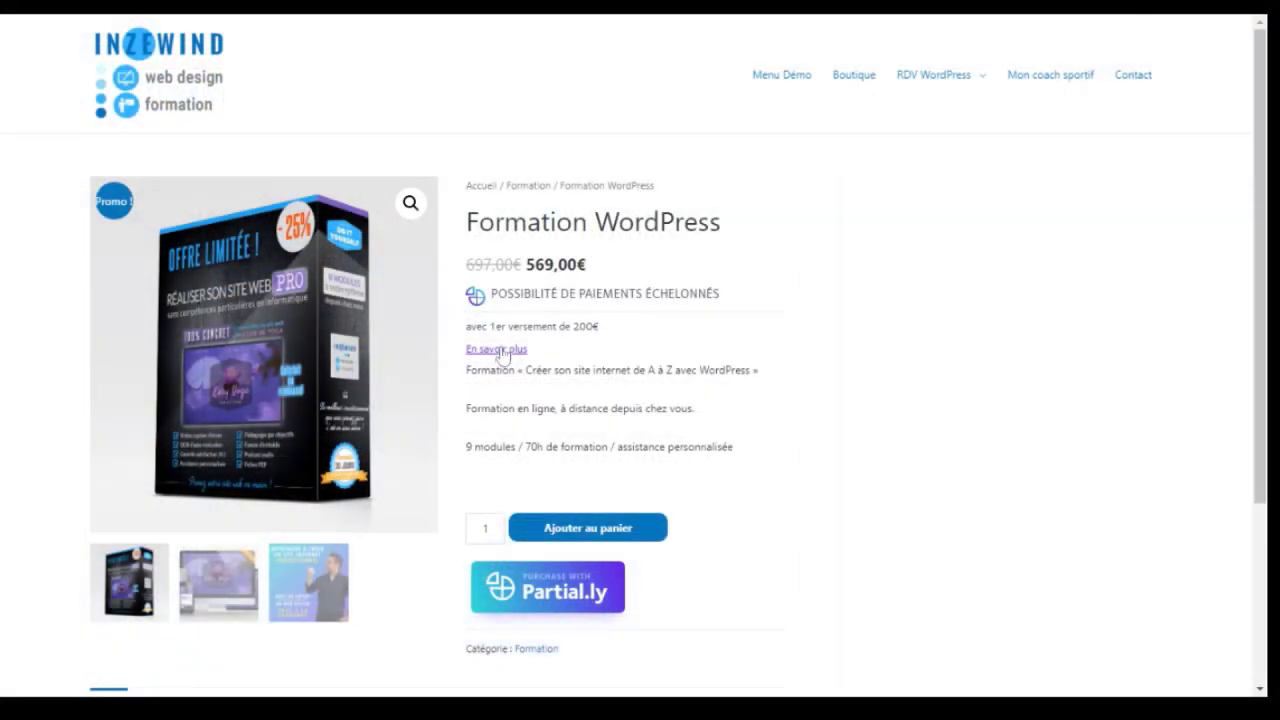
pyautogui.click(500, 350)
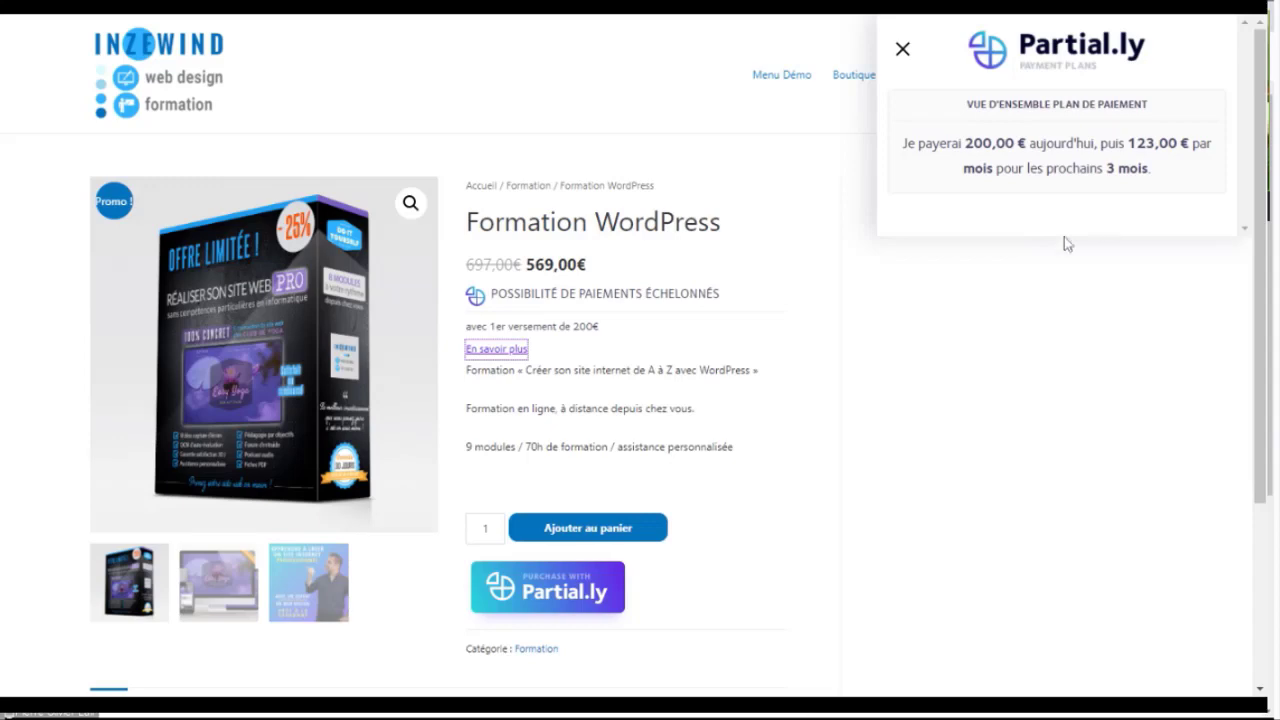
# Step: Close the plan popup and add Formation WordPress at 569,00€ to the cart
pyautogui.click(903, 51)
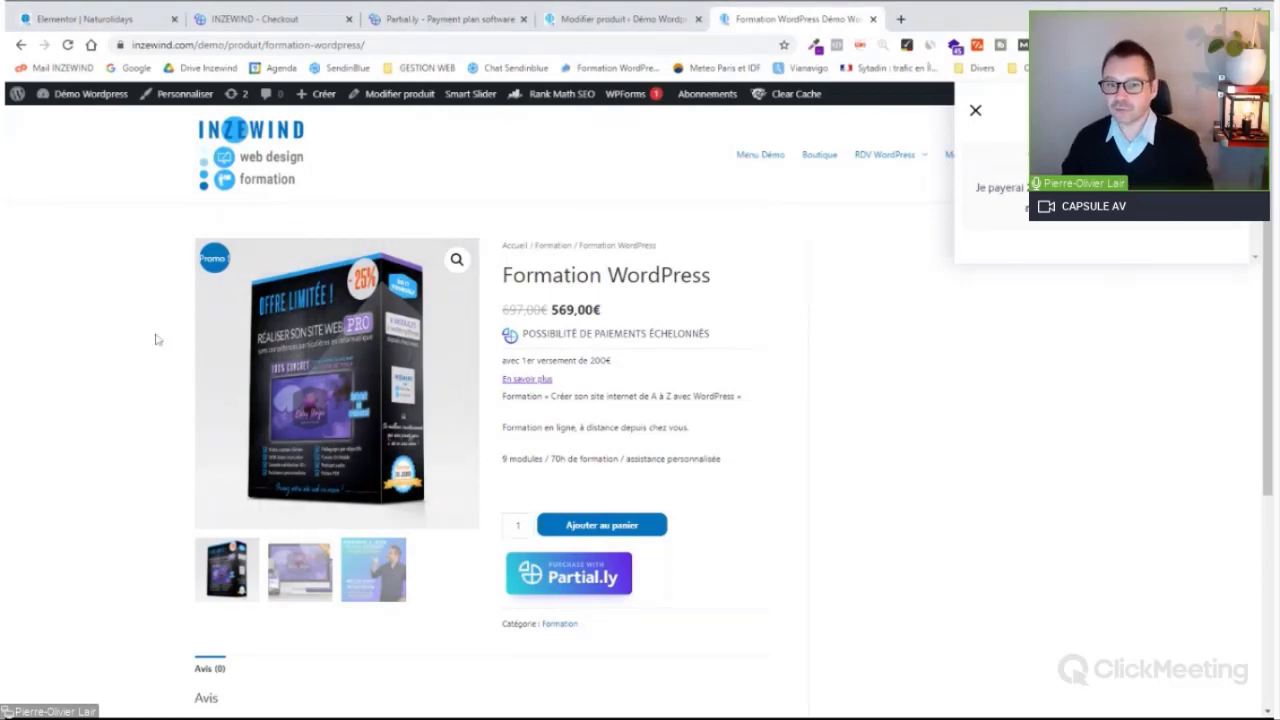
pyautogui.moveTo(5, 340); pyautogui.dragTo(174, 340)
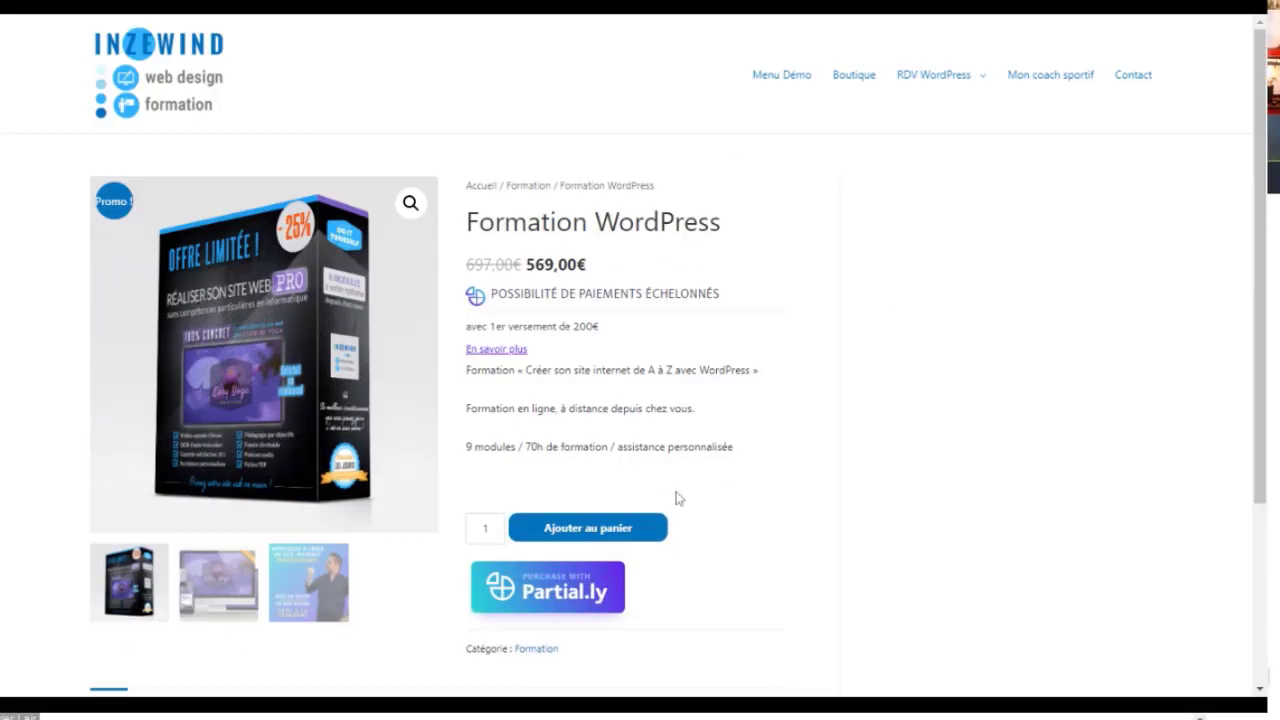
pyautogui.click(588, 528)
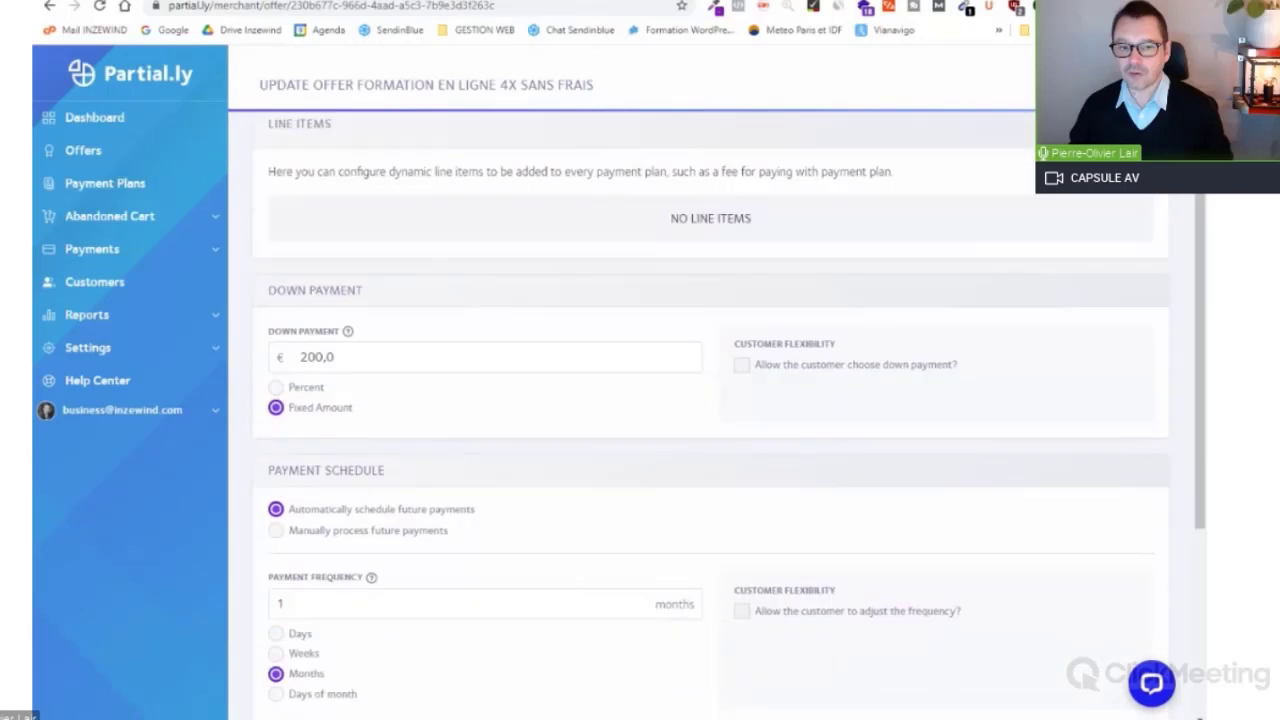
# Step: Set the Formation en ligne 4X sans frais integration to the WooCommerce product page
pyautogui.scroll(-5, 477, 337)
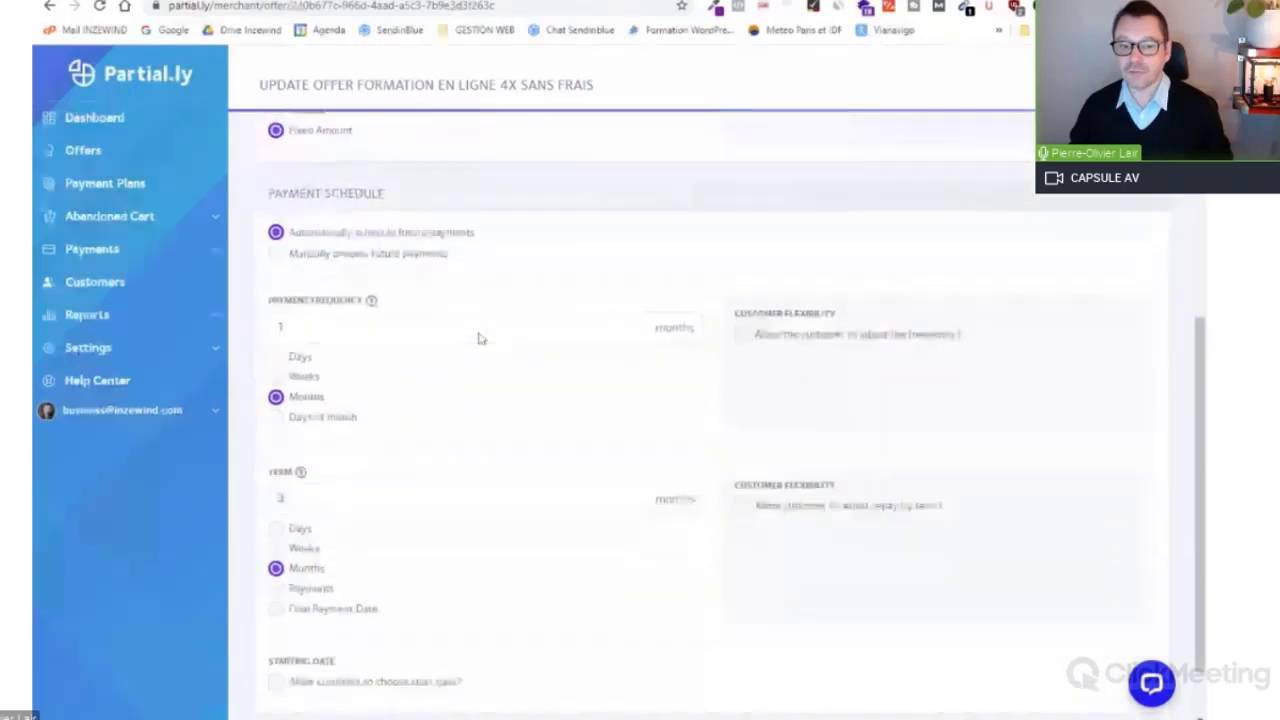
pyautogui.scroll(5, 705, 229)
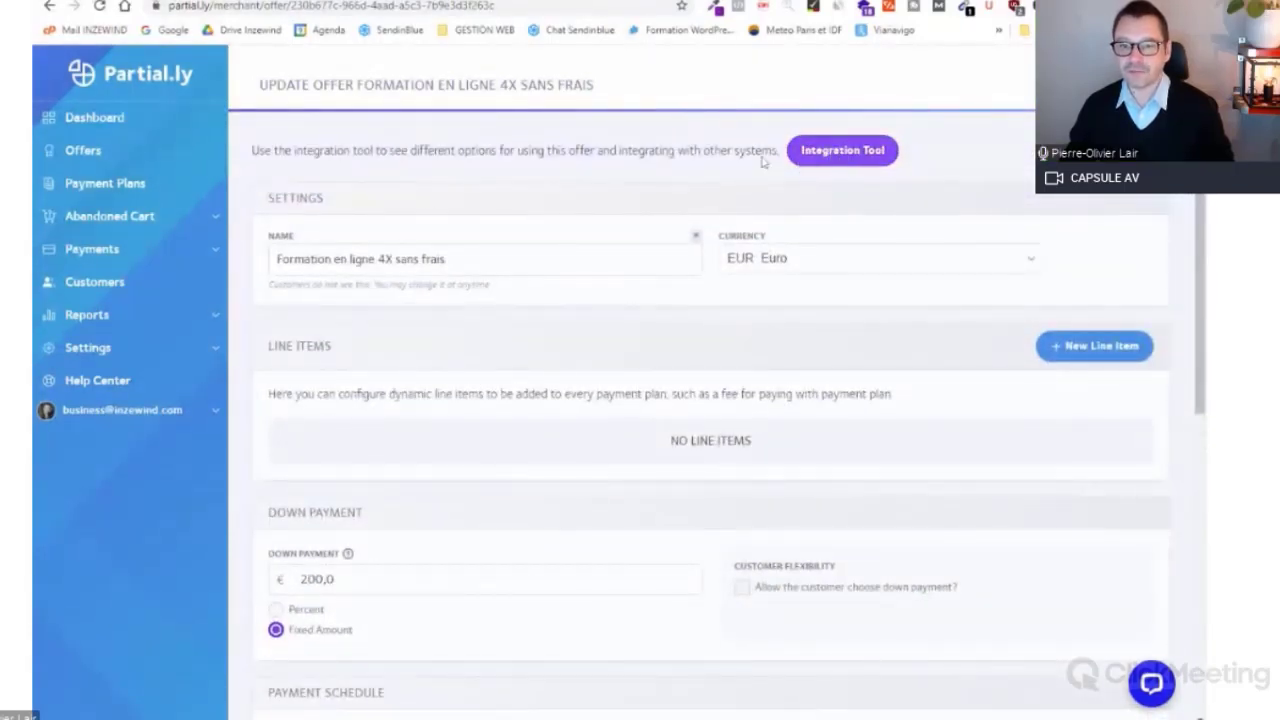
pyautogui.moveTo(276, 259); pyautogui.dragTo(446, 259)
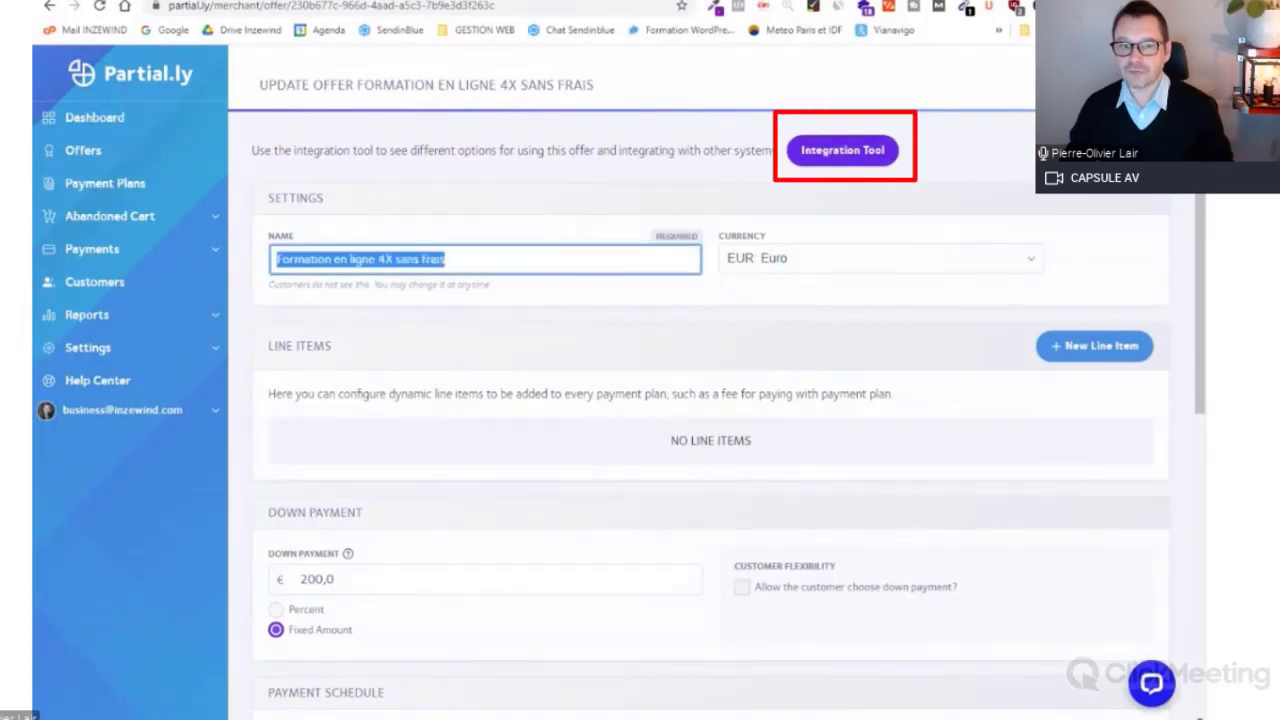
pyautogui.click(822, 160)
pyautogui.scroll(-1, 530, 280)
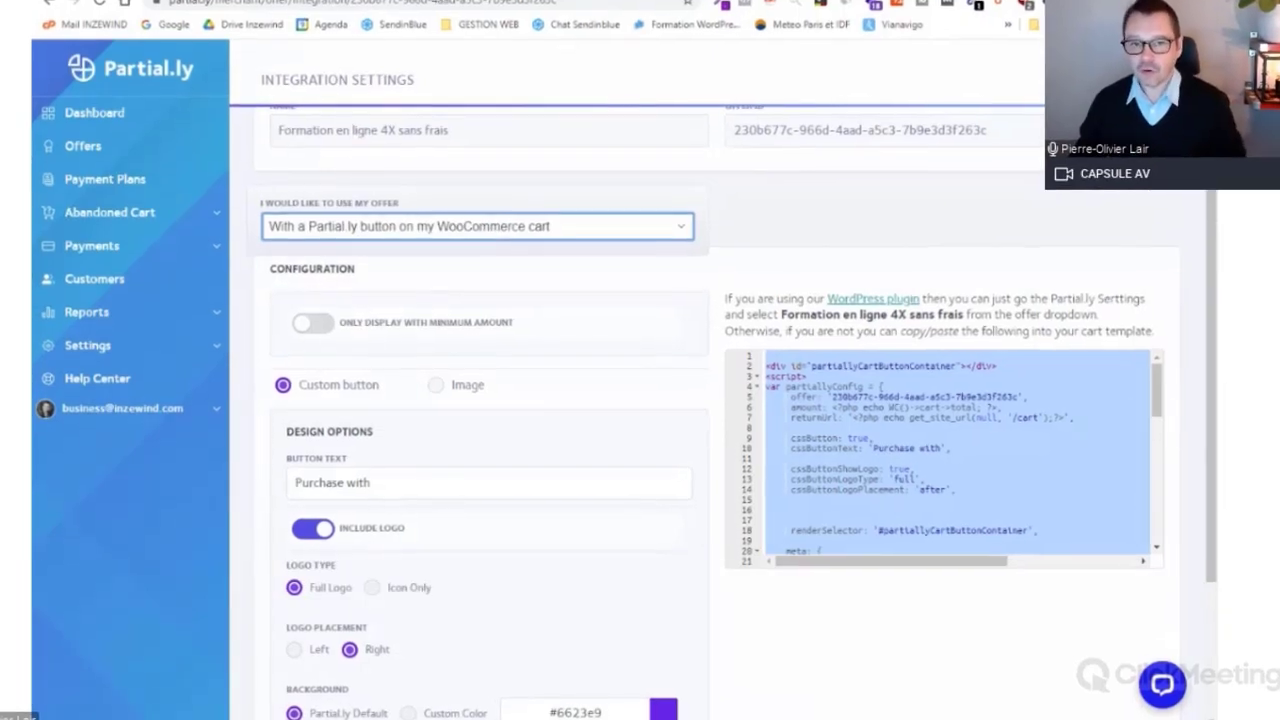
pyautogui.press('Down')
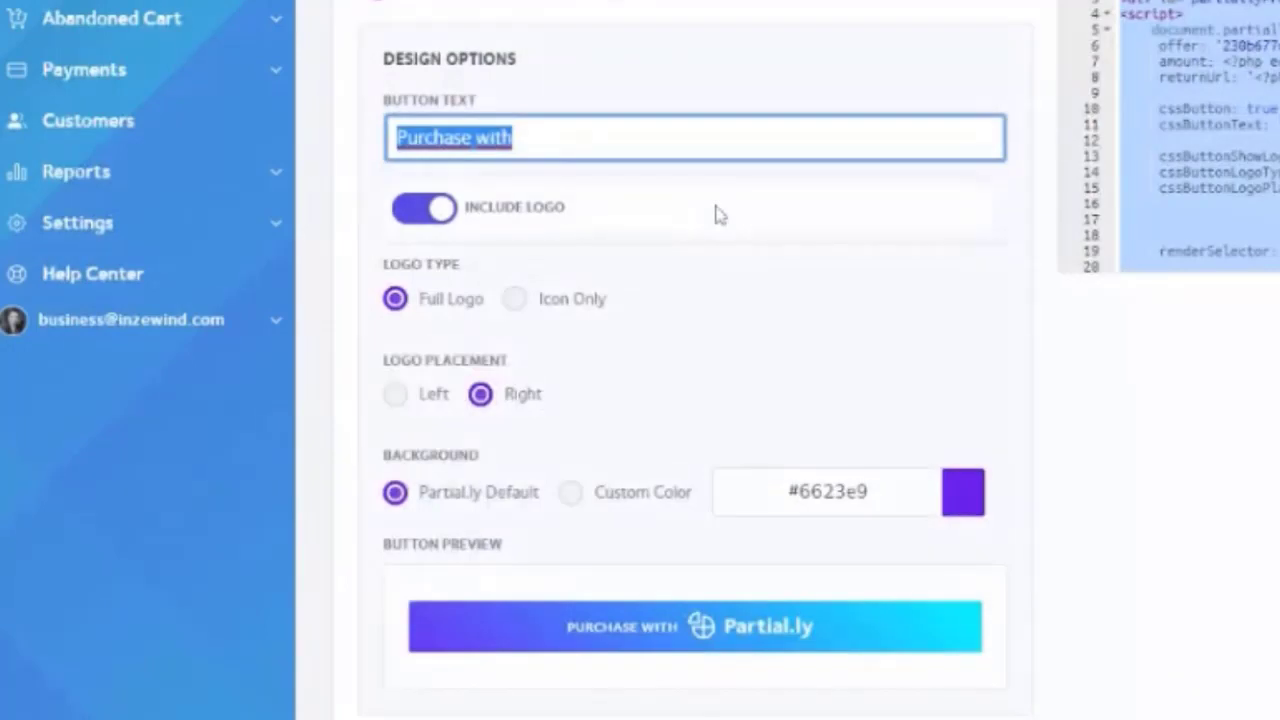
# Step: Set button text to 'Payer en plusieurs fois avec' on a custom #2F98CF background
pyautogui.write('Payer en ')
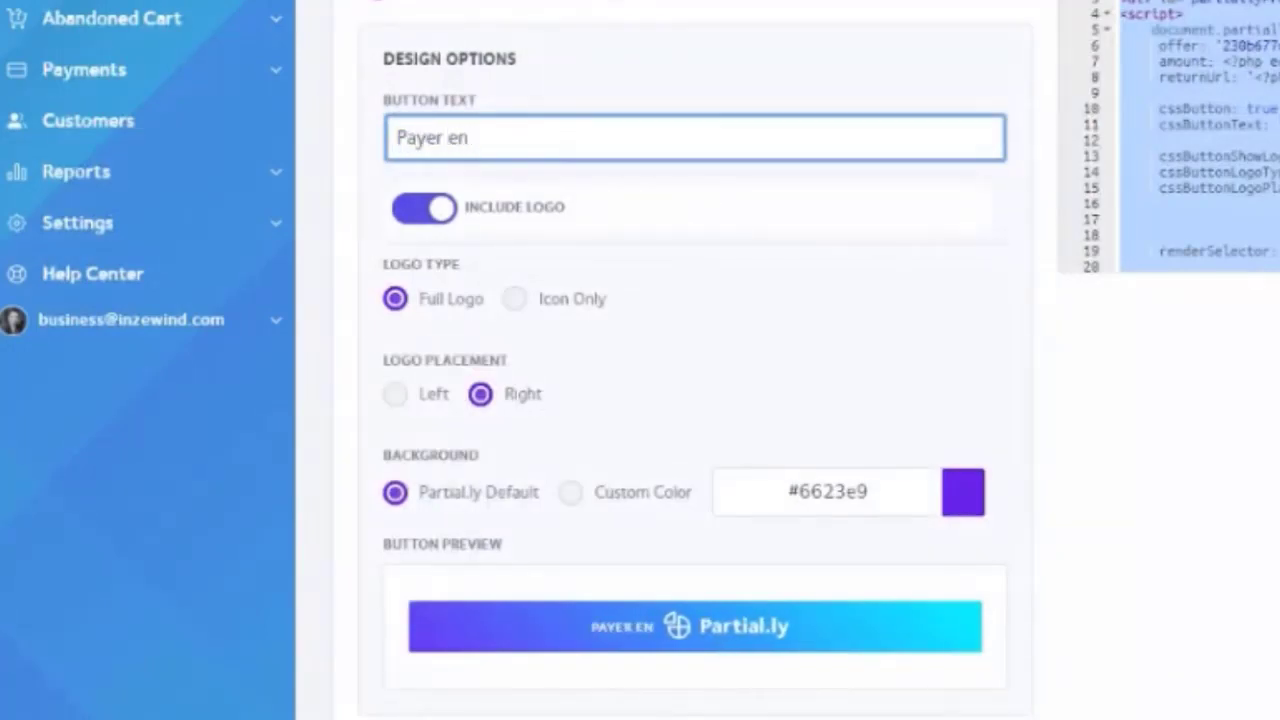
pyautogui.write('plusieurs fois avec')
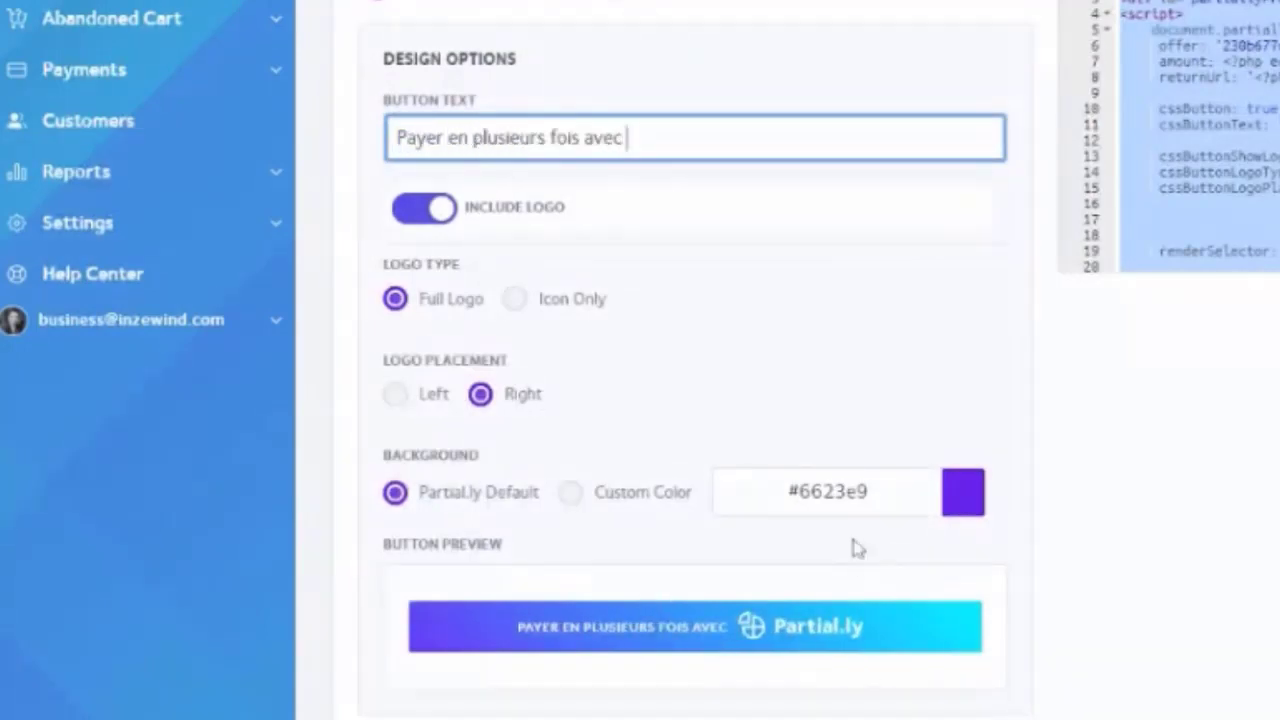
pyautogui.click(962, 496)
pyautogui.click(946, 300)
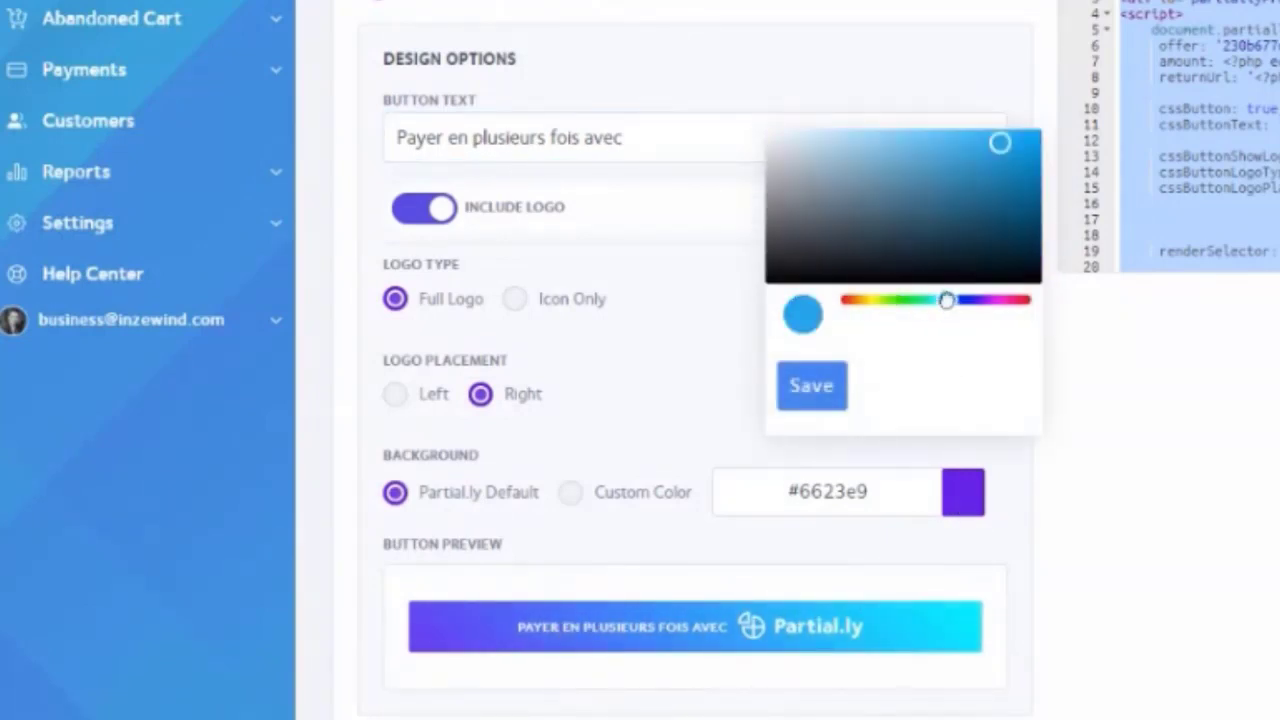
pyautogui.moveTo(1000, 144); pyautogui.dragTo(980, 158)
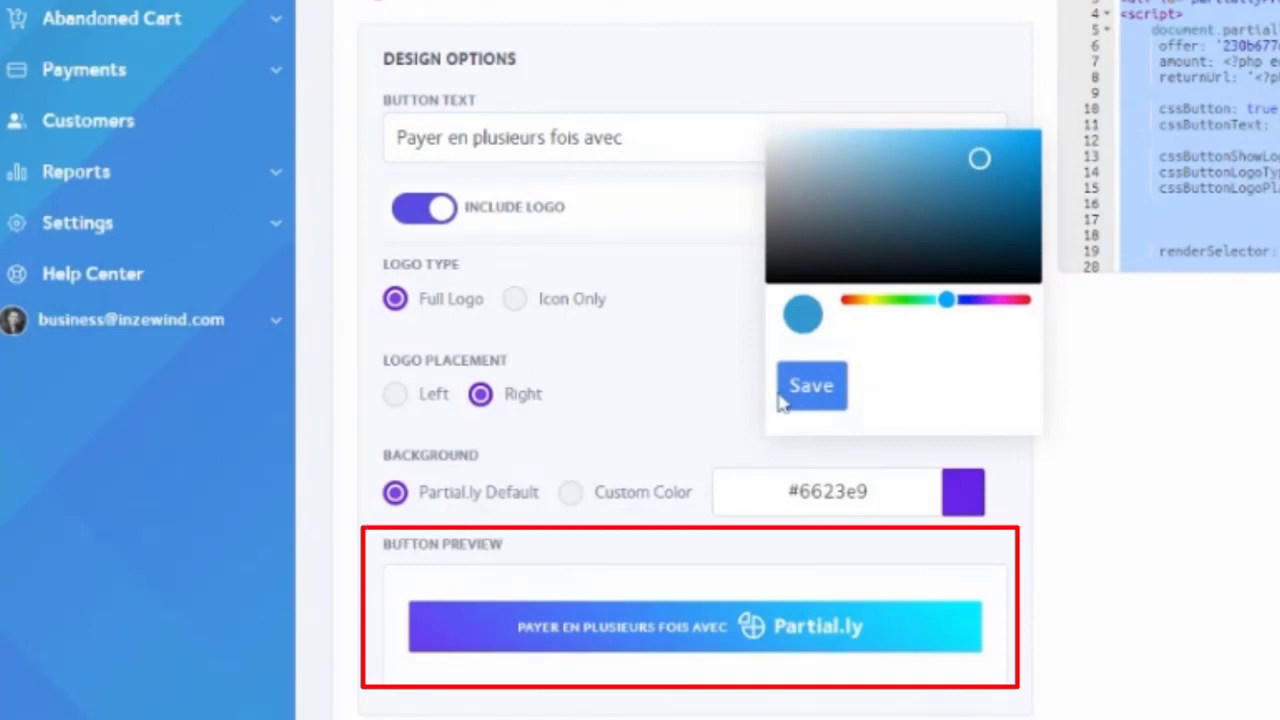
pyautogui.click(785, 398)
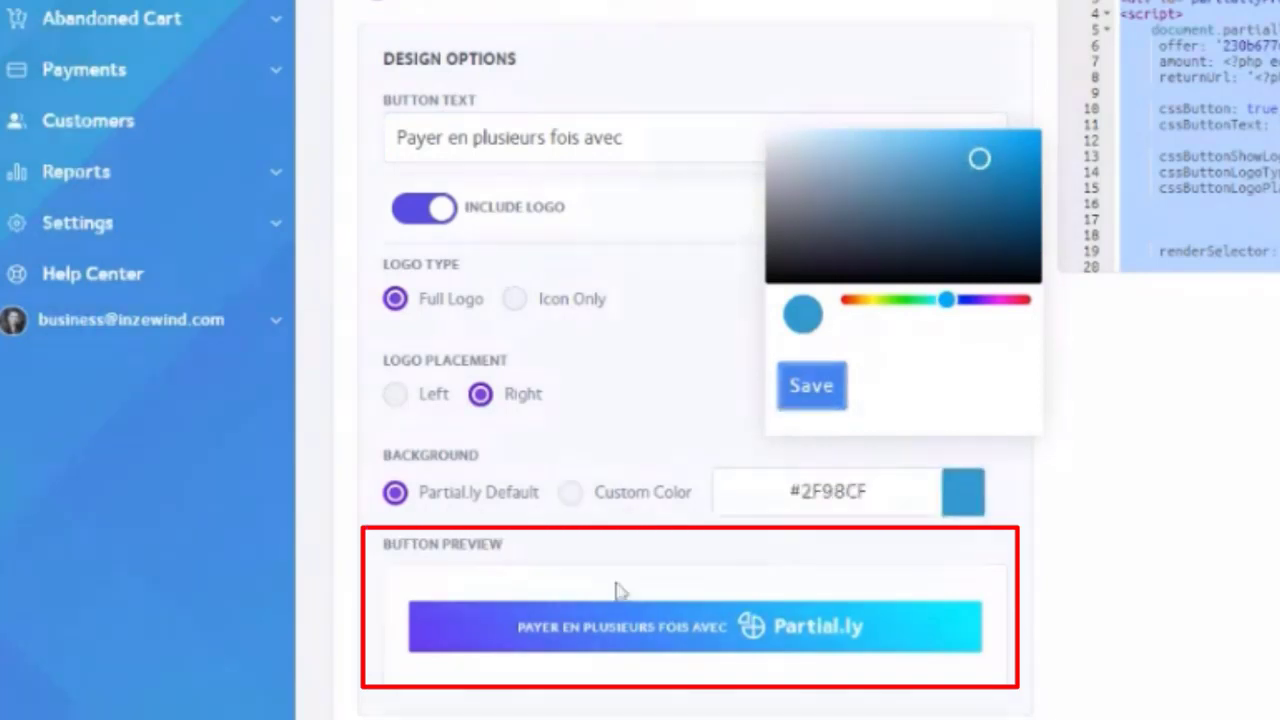
pyautogui.click(570, 492)
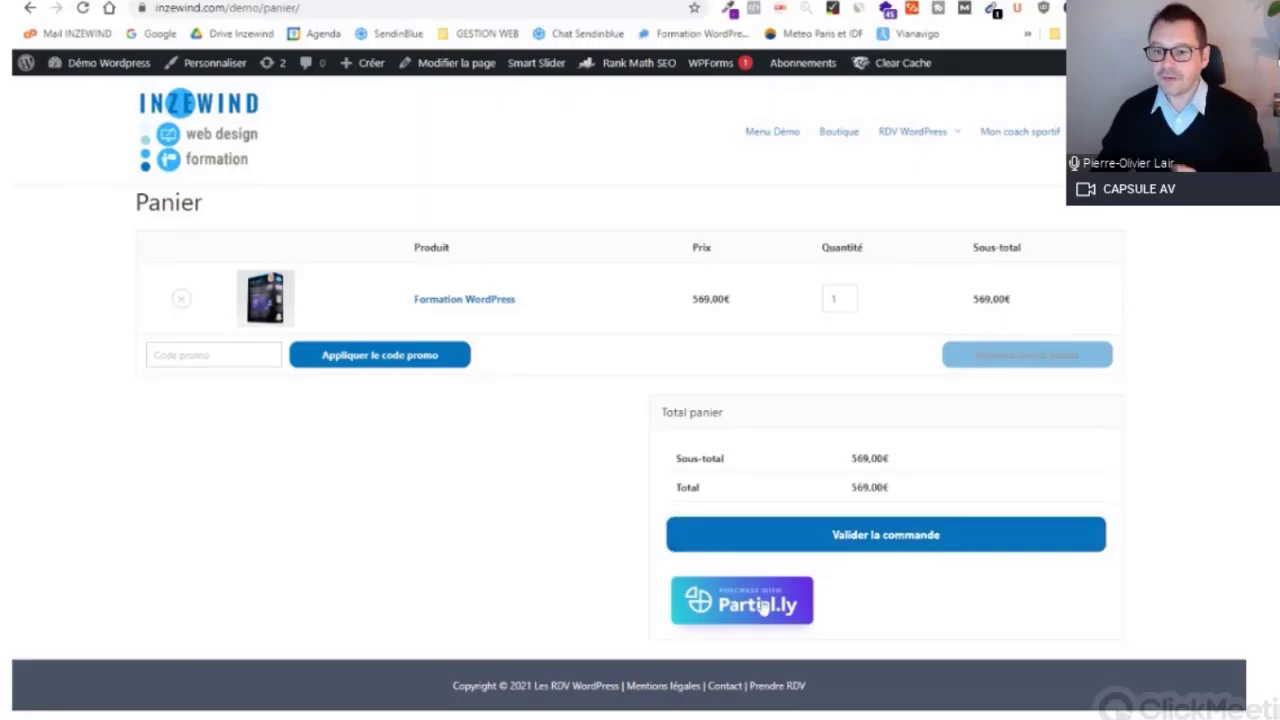
# Step: Start the Partial.ly installment checkout and review the 369,00 € remaining balance
pyautogui.click(757, 605)
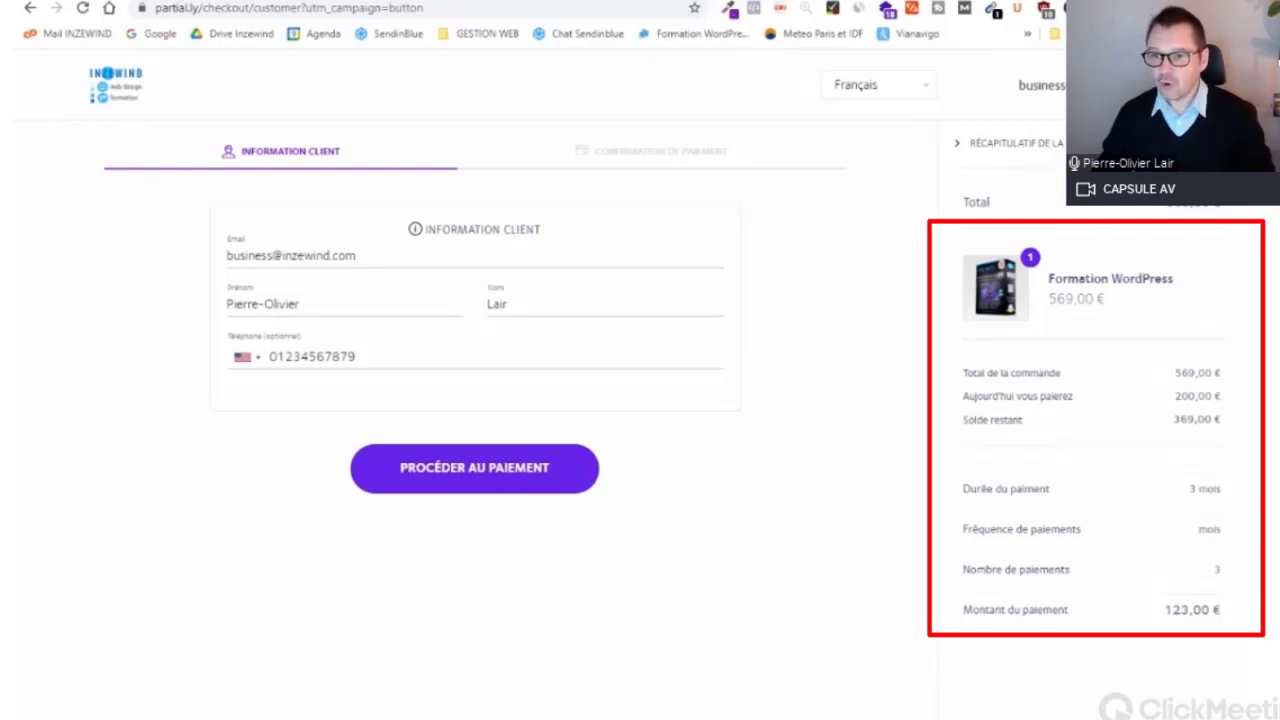
pyautogui.moveTo(1226, 400); pyautogui.dragTo(1171, 423)
pyautogui.click(1176, 428)
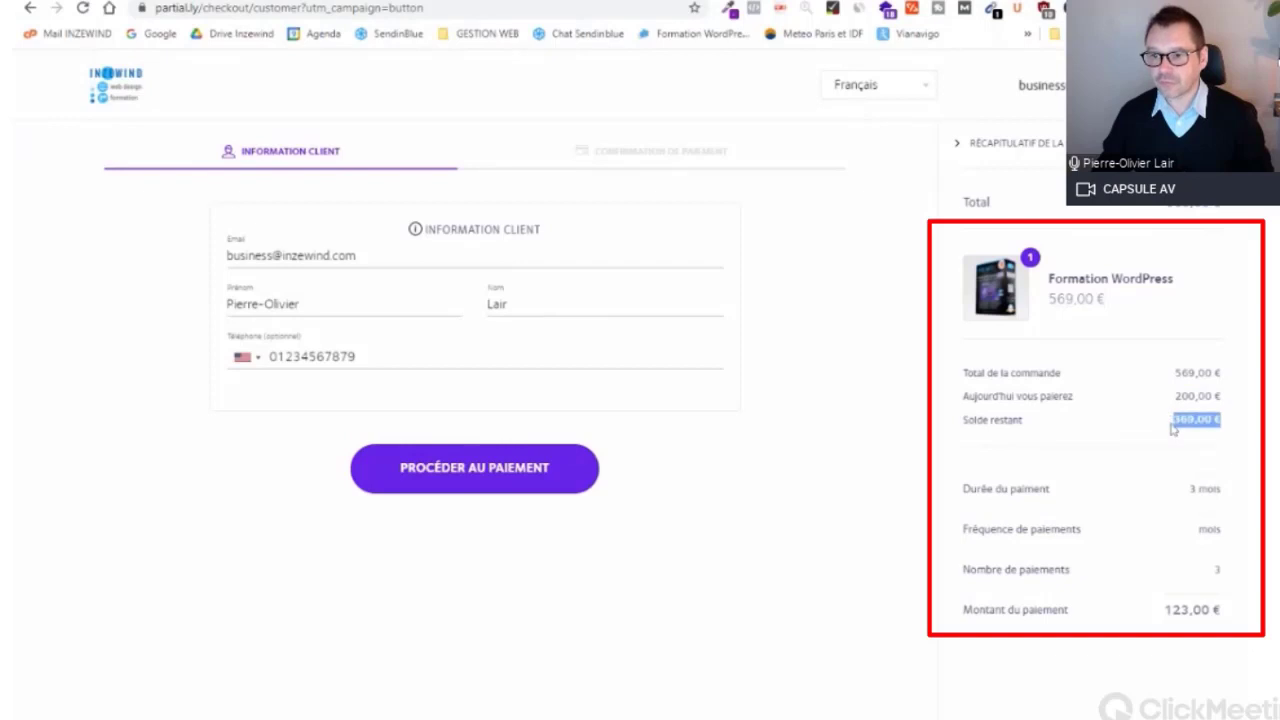
pyautogui.click(1188, 492)
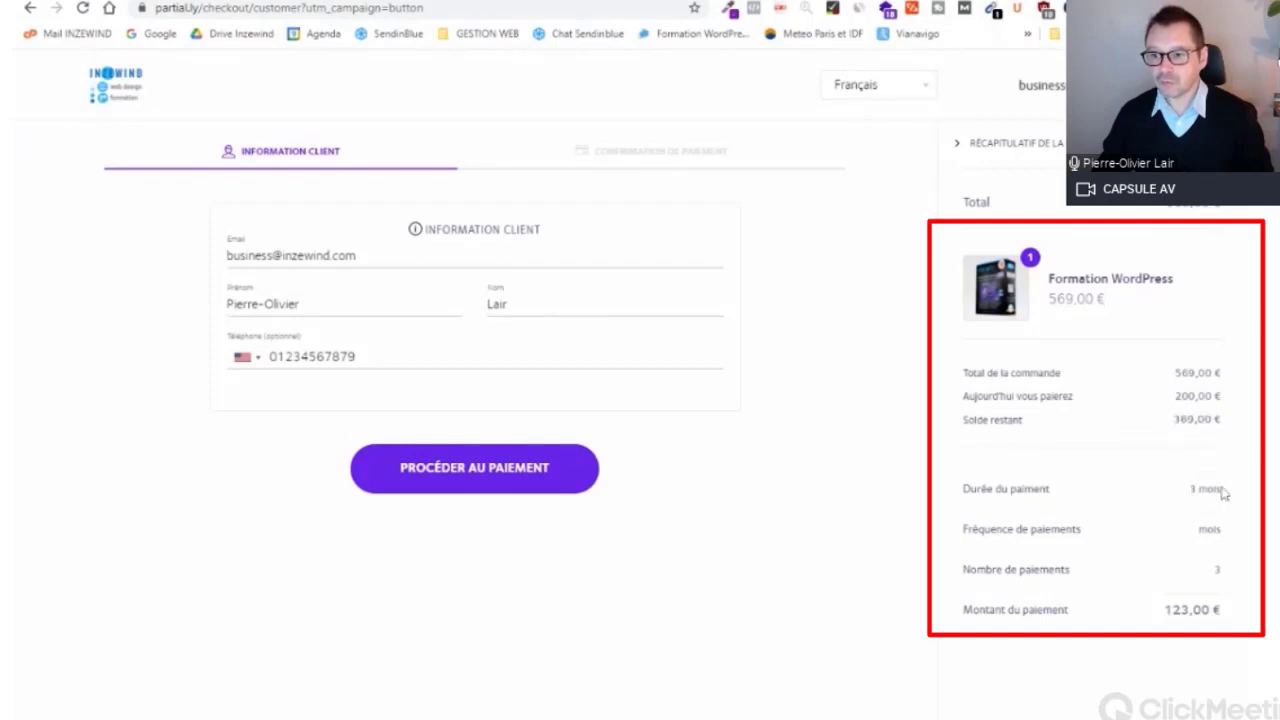